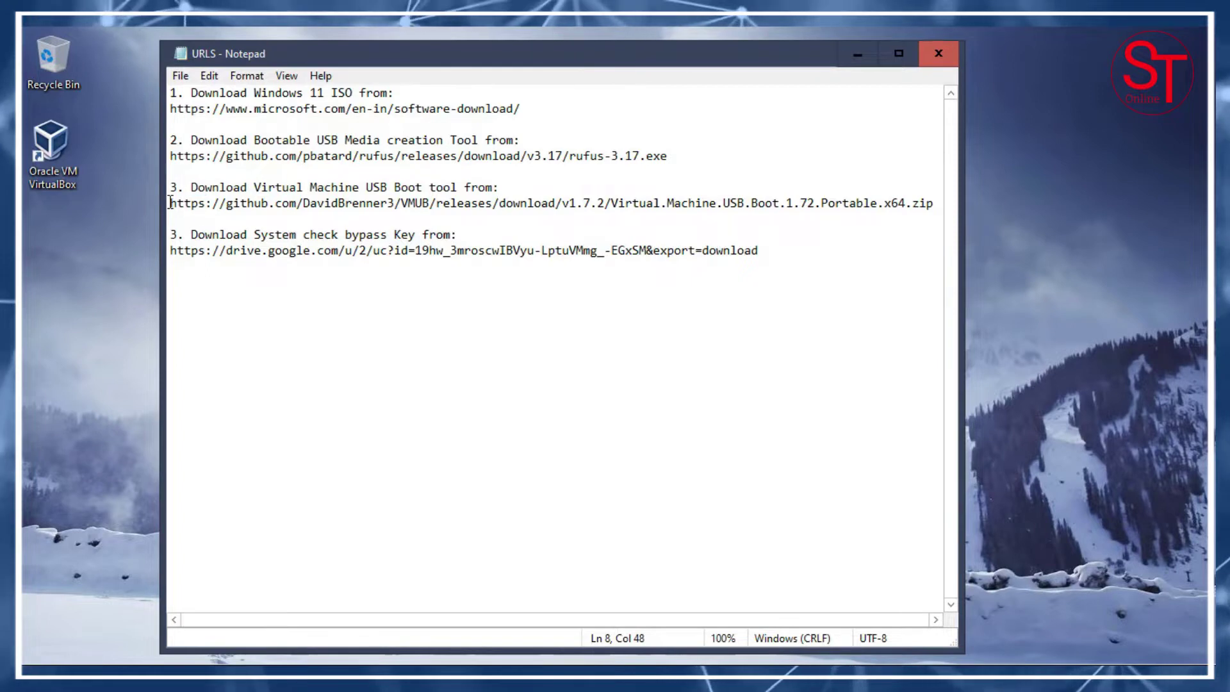
Download Virtual.Machine.USB.Boot.1.72.Portable.x64.zip in Chrome using the GitHub link from the URLS note, and close the browser.
right_click(618, 204)
left_click(703, 256)
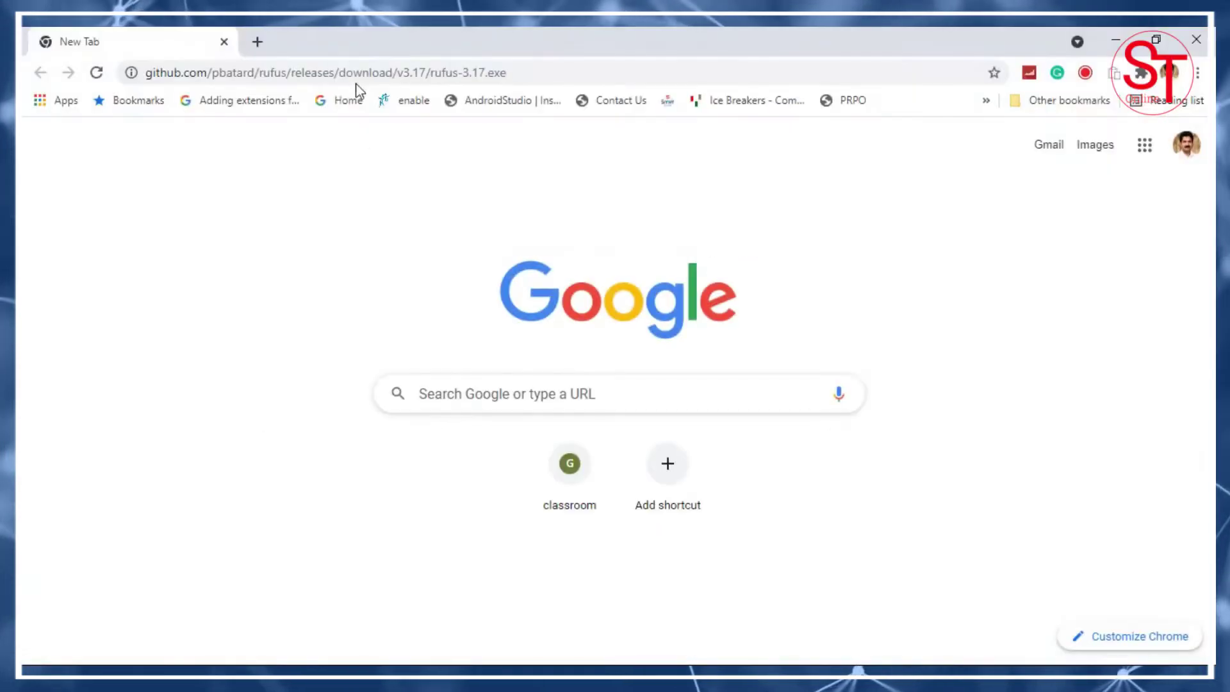
left_click(527, 71)
right_click(383, 72)
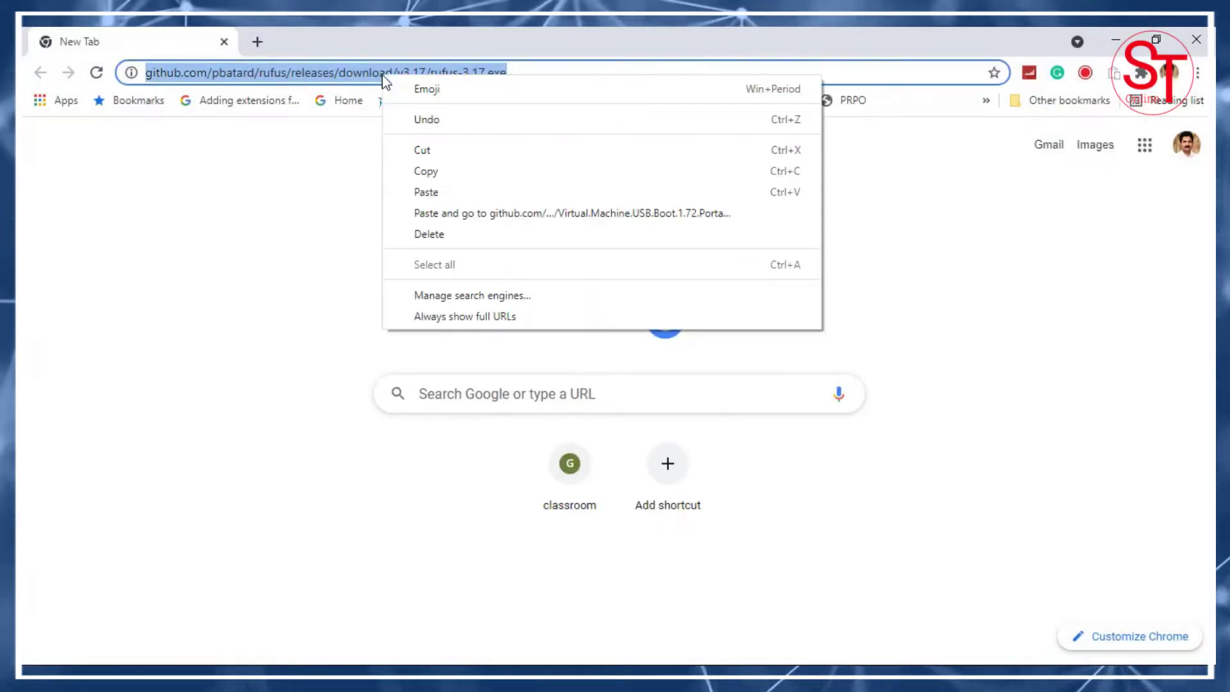
left_click(456, 214)
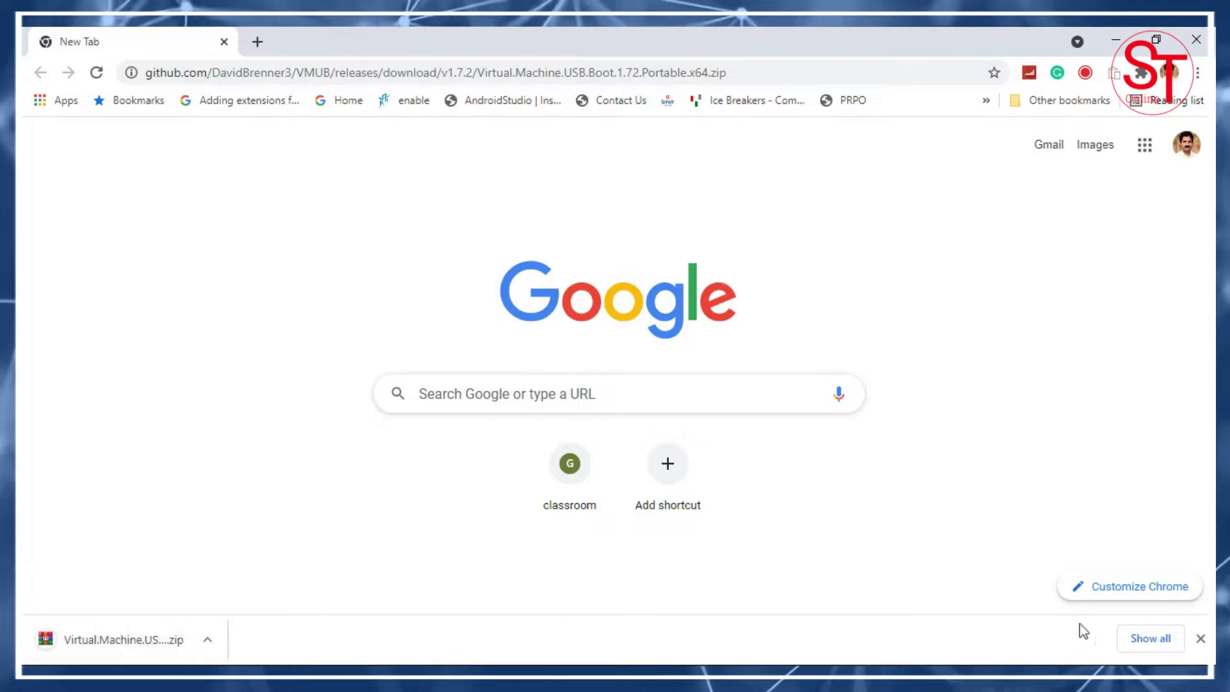
left_click(1201, 639)
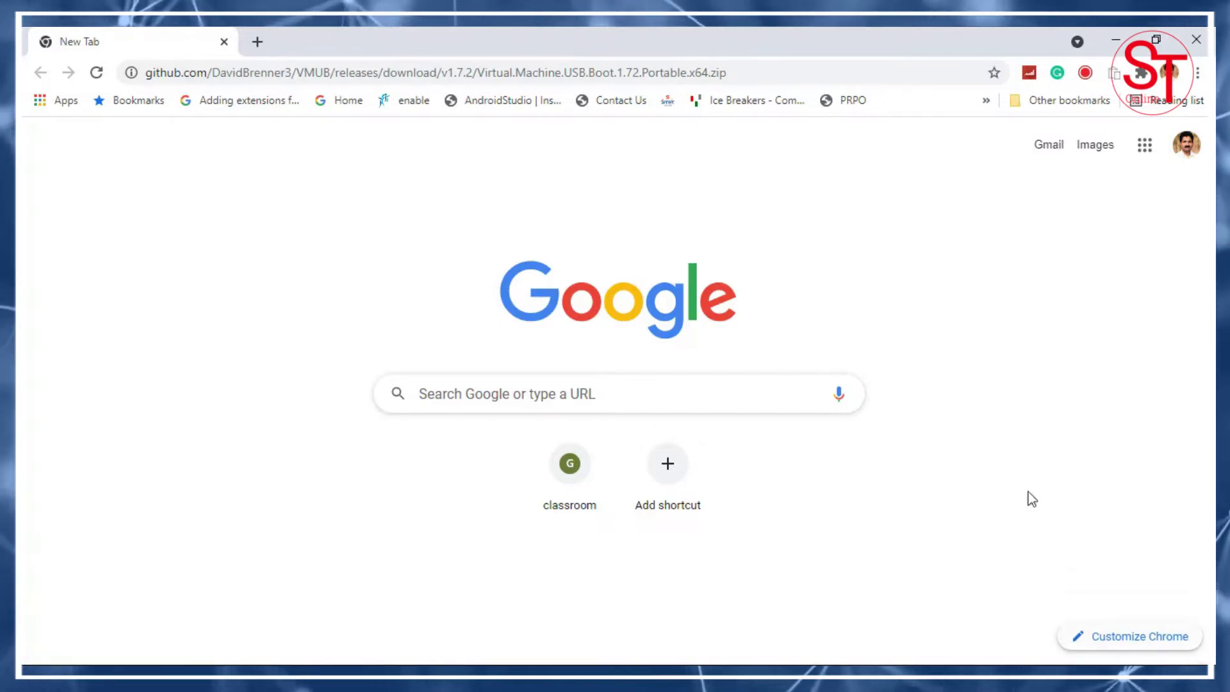
left_click(1188, 42)
Download the system check bypass file FixWin11.reg in Chrome using the Google Drive link from the URLS note, and close the browser.
left_click(200, 297)
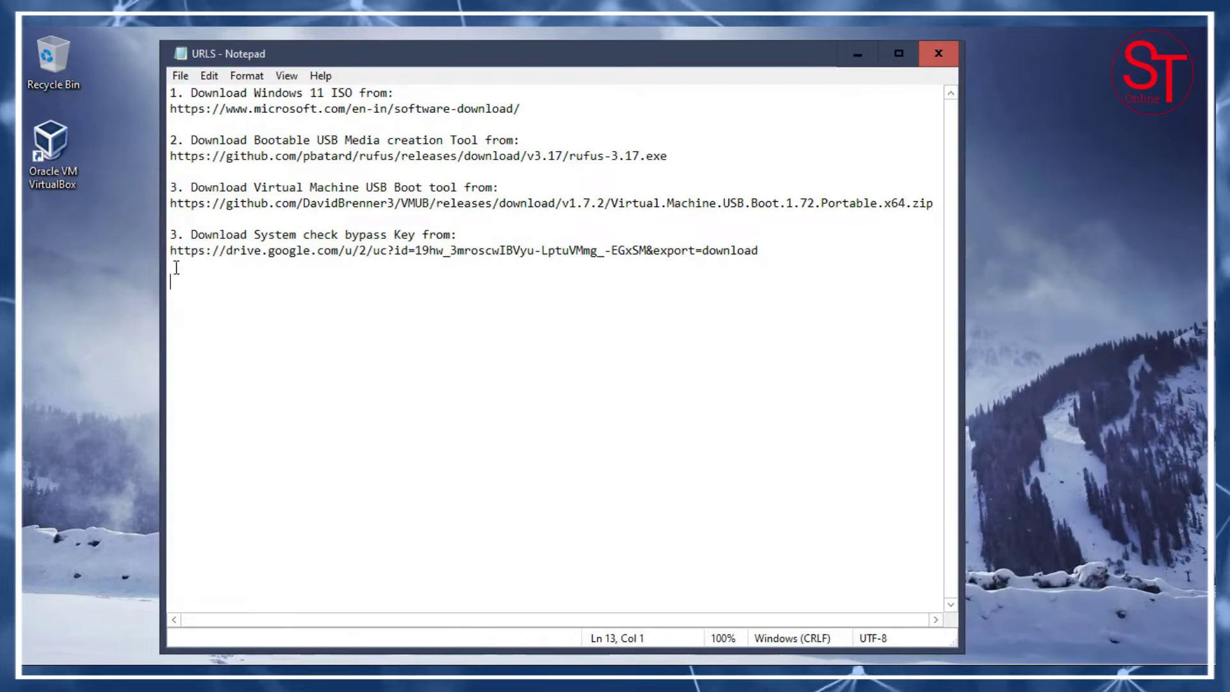
left_click_drag(171, 250, 774, 252)
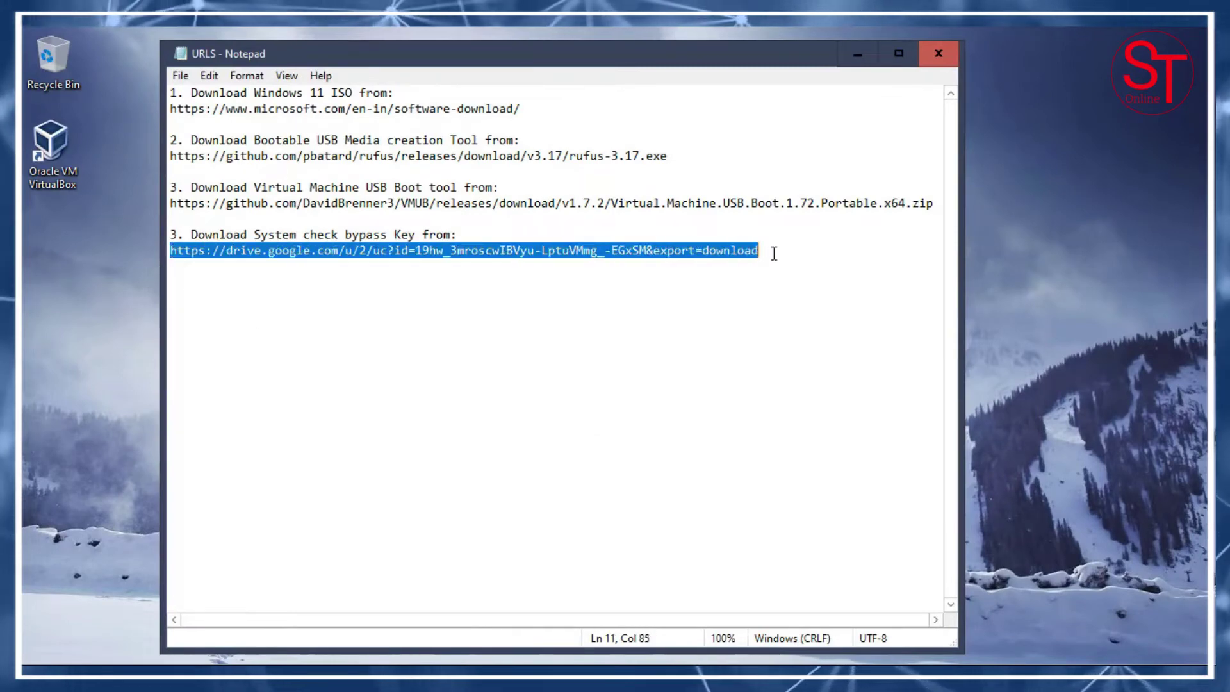
right_click(687, 249)
left_click(506, 302)
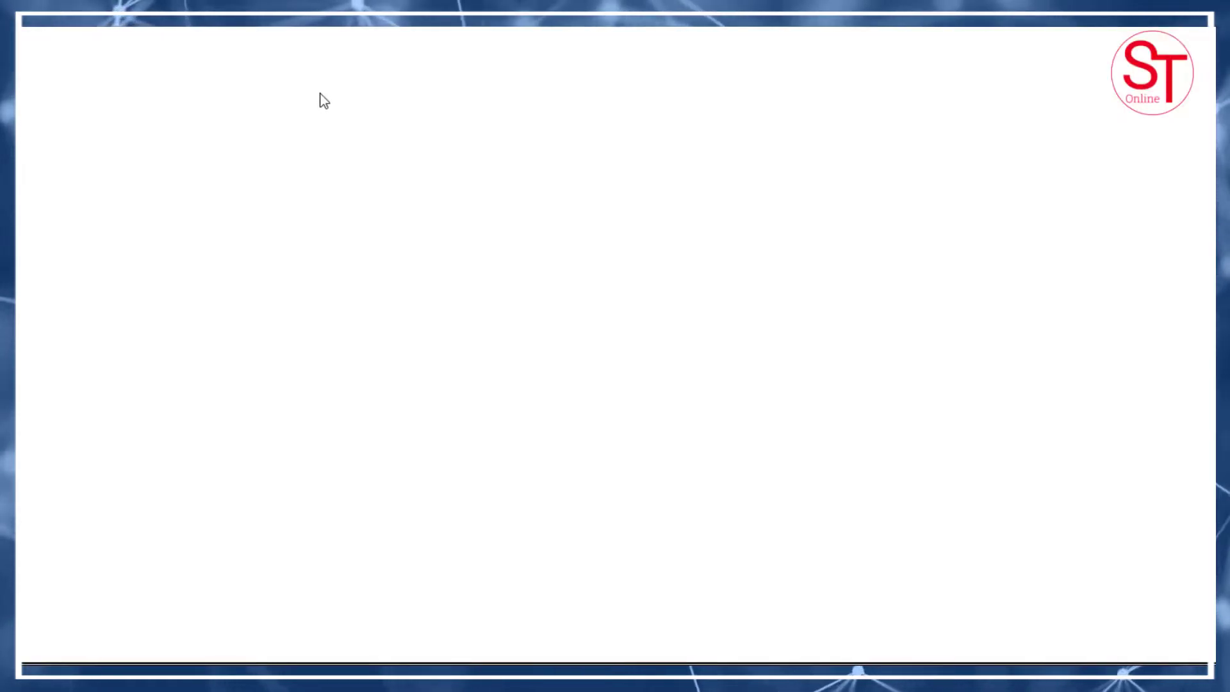
right_click(319, 71)
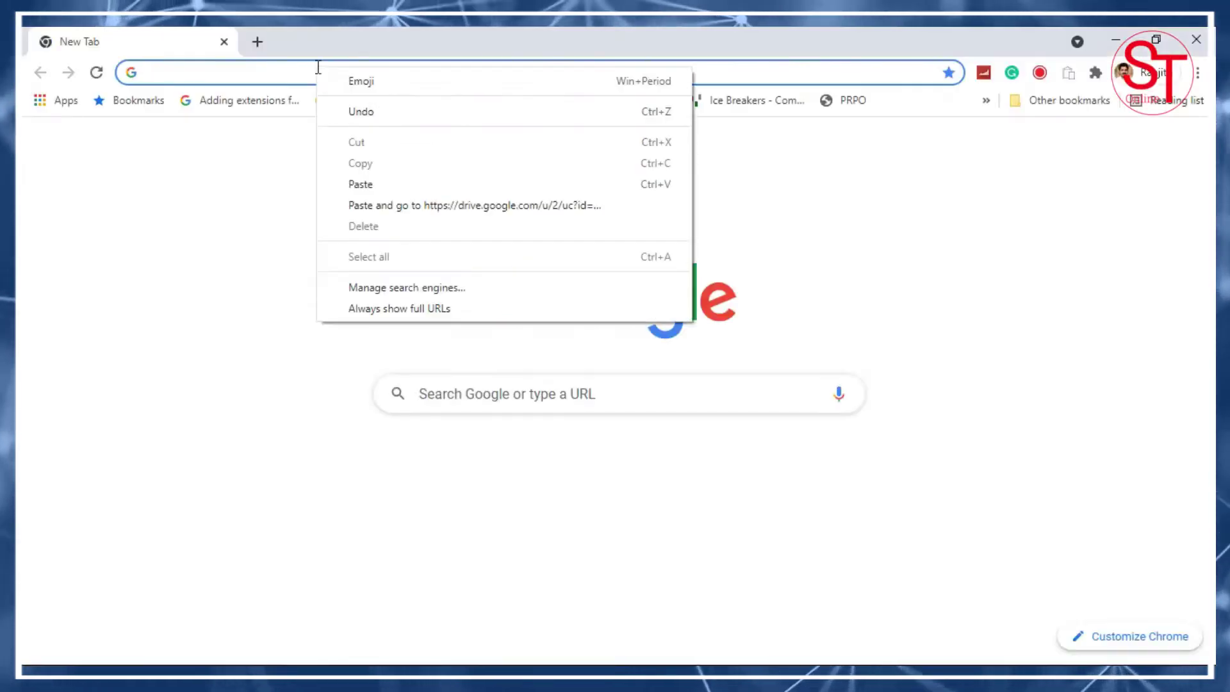
left_click(402, 206)
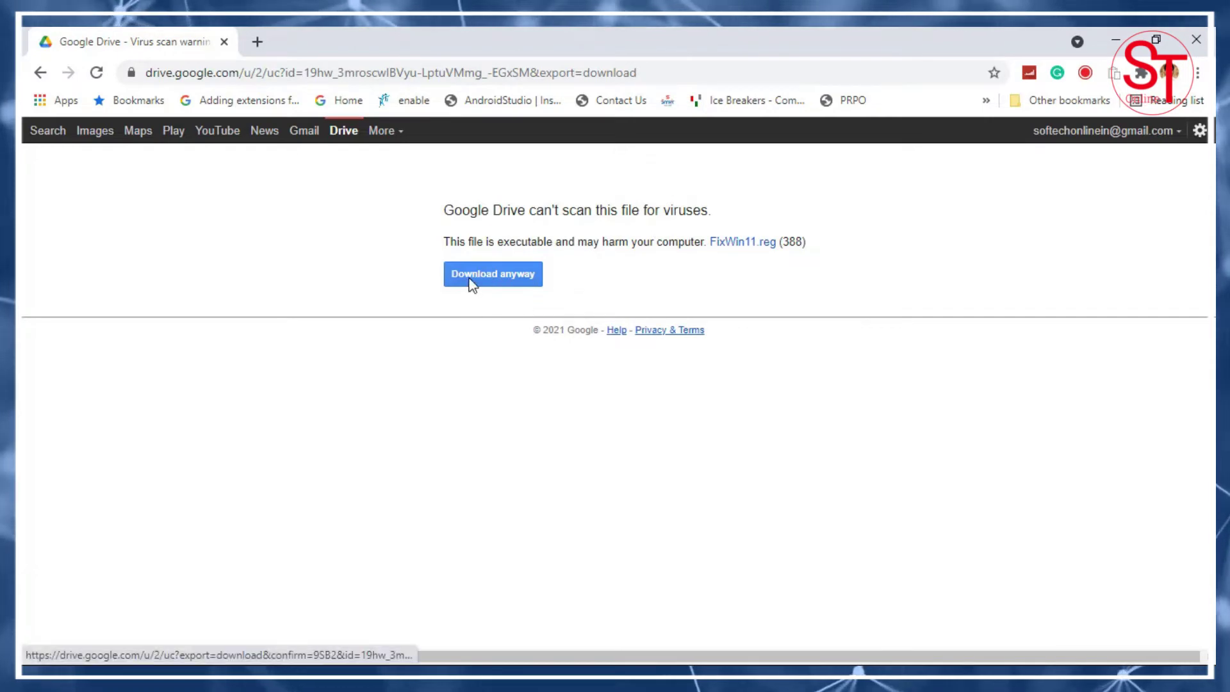
left_click(501, 277)
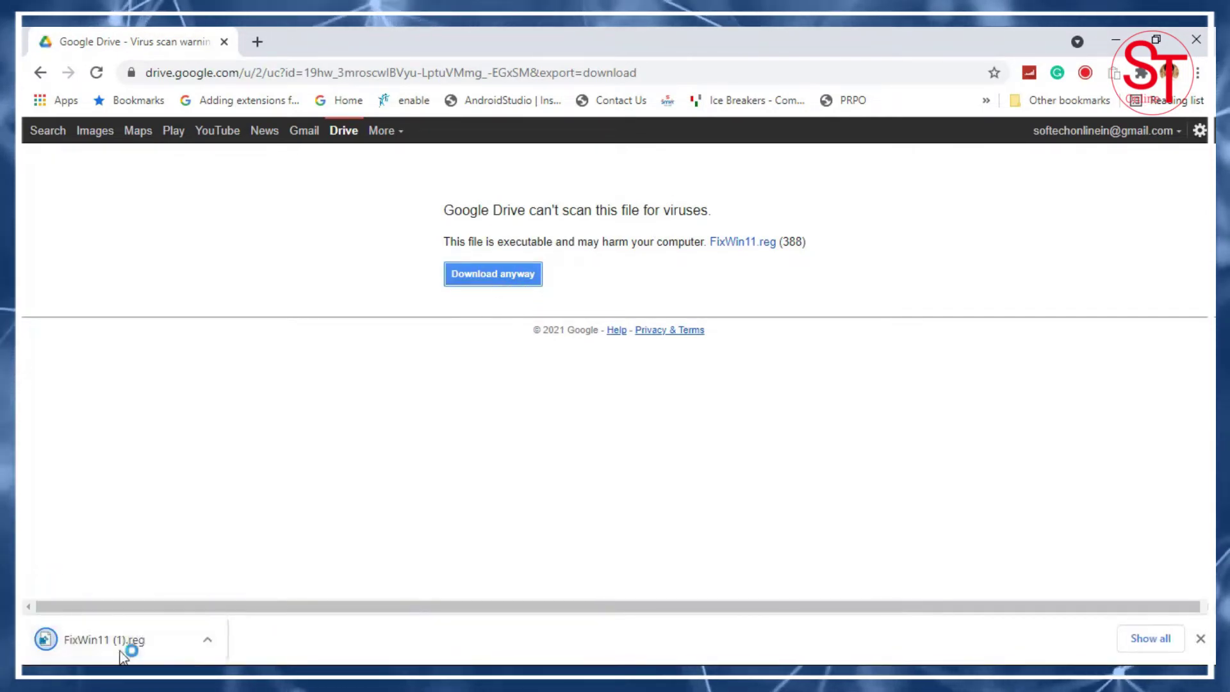
left_click(1200, 638)
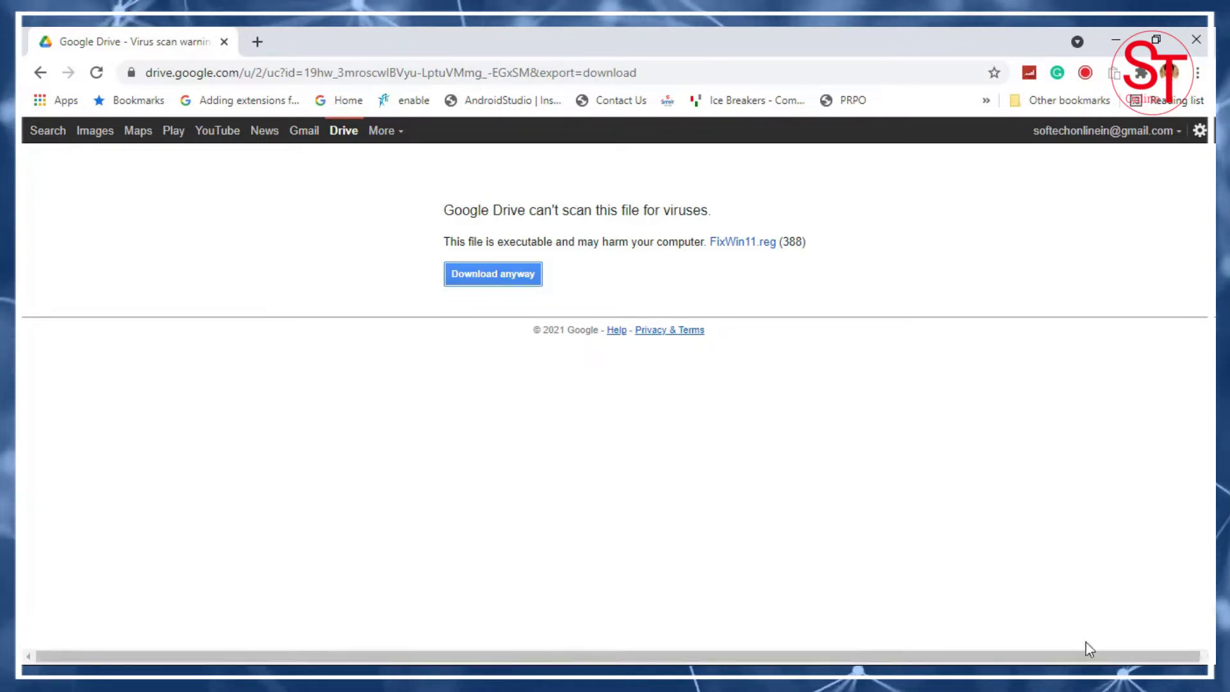
left_click(1195, 42)
Run rufus-3.17 from the "Install on unsupported VirtualBox" folder.
left_click(464, 401)
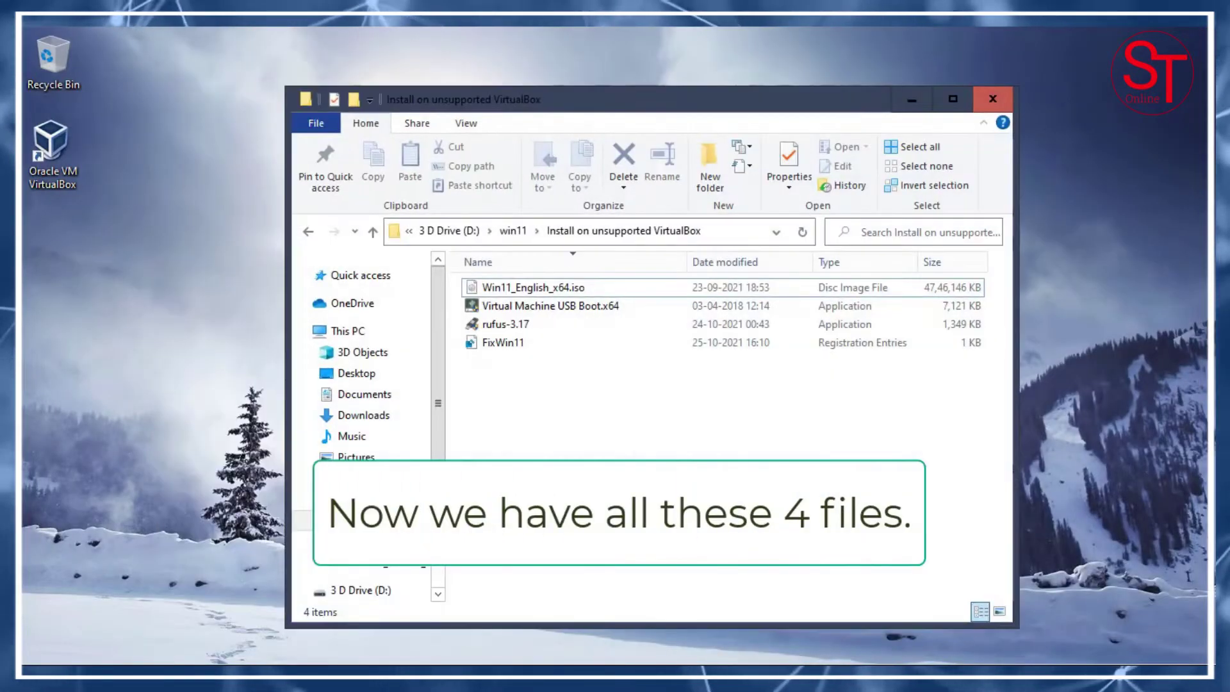
left_click_drag(568, 380, 478, 289)
left_click(612, 412)
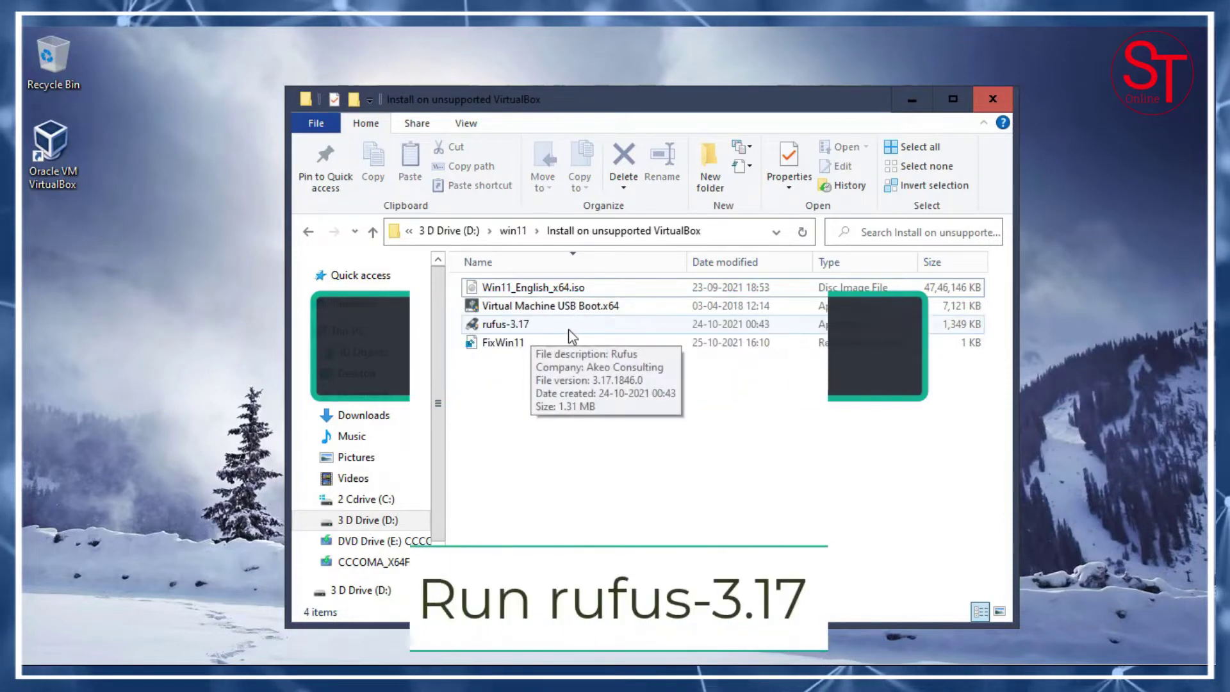
left_click(539, 324)
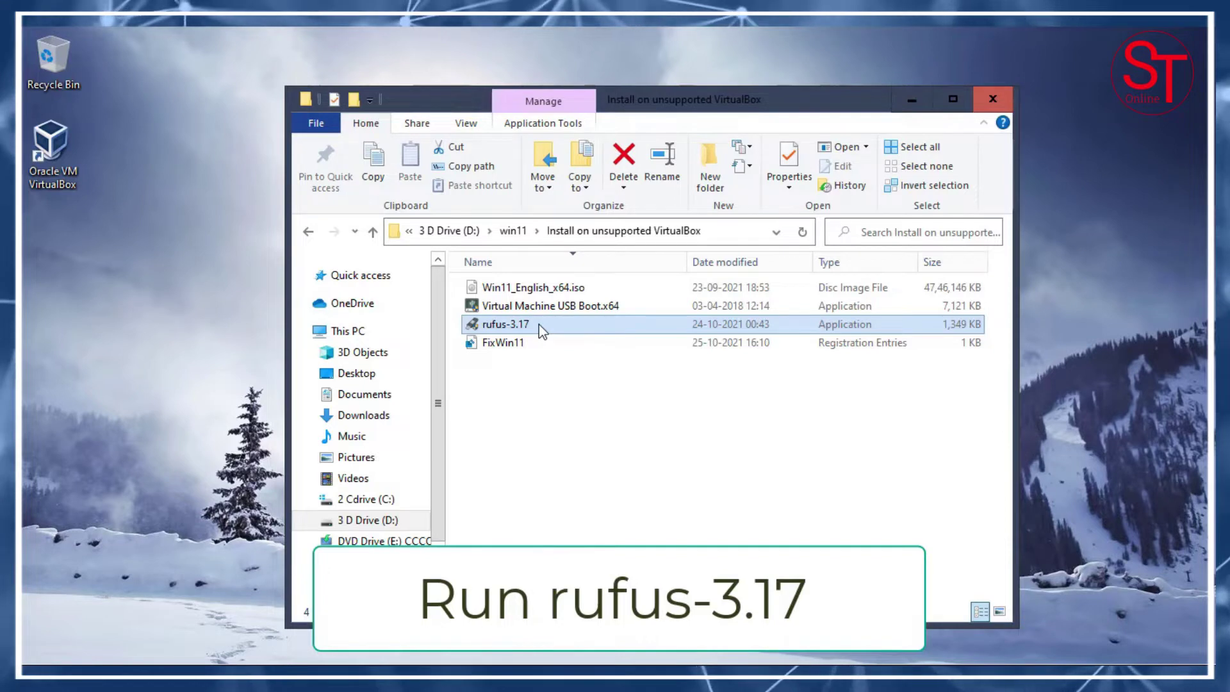
double_click(539, 324)
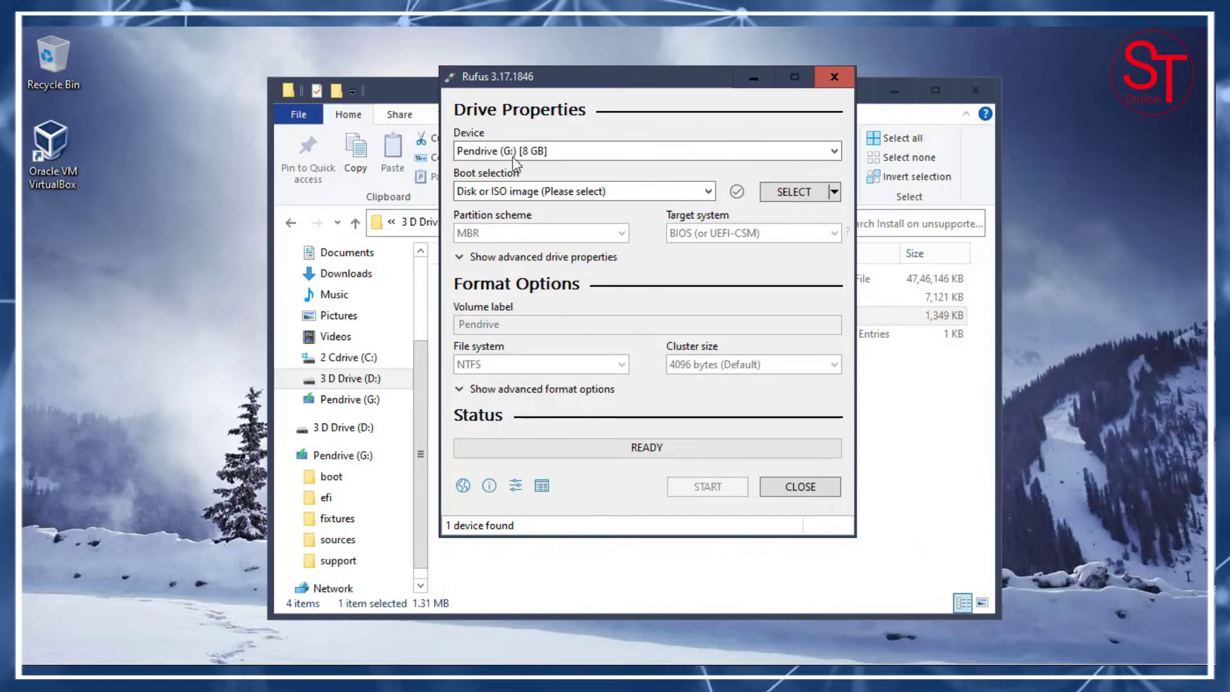
Choose Pendrive (G:) as the device and load the Win11_English_x64 disc image as the boot selection.
left_click(595, 150)
left_click(552, 169)
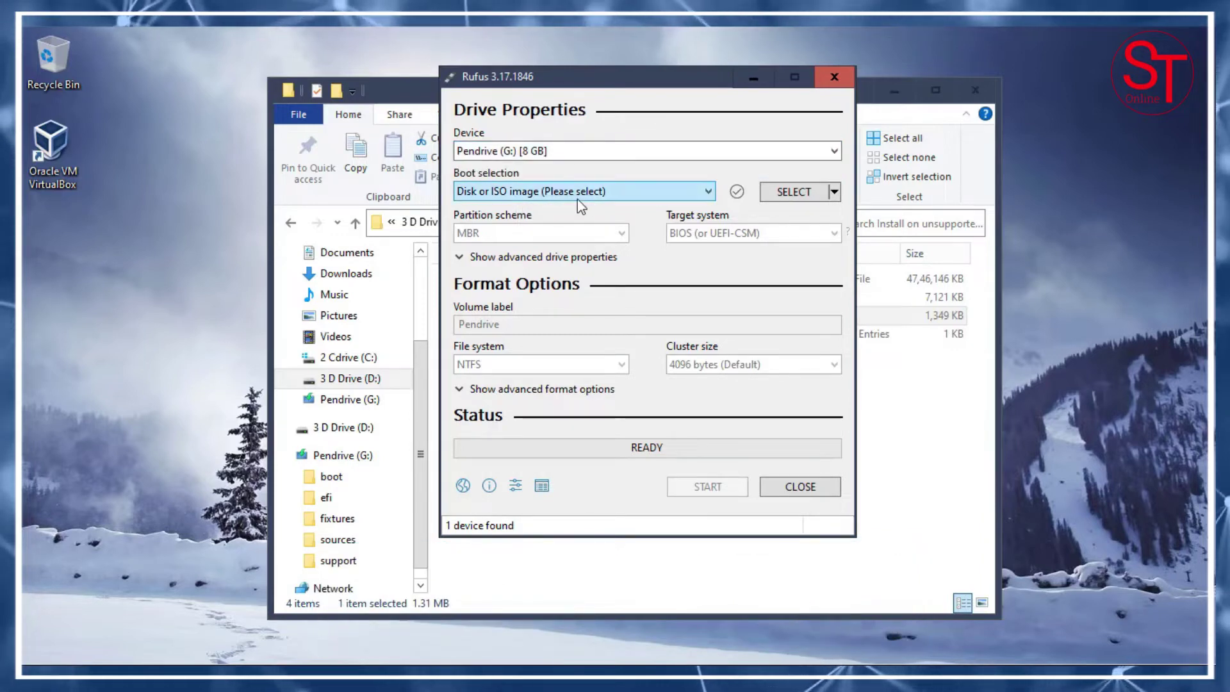
left_click(624, 191)
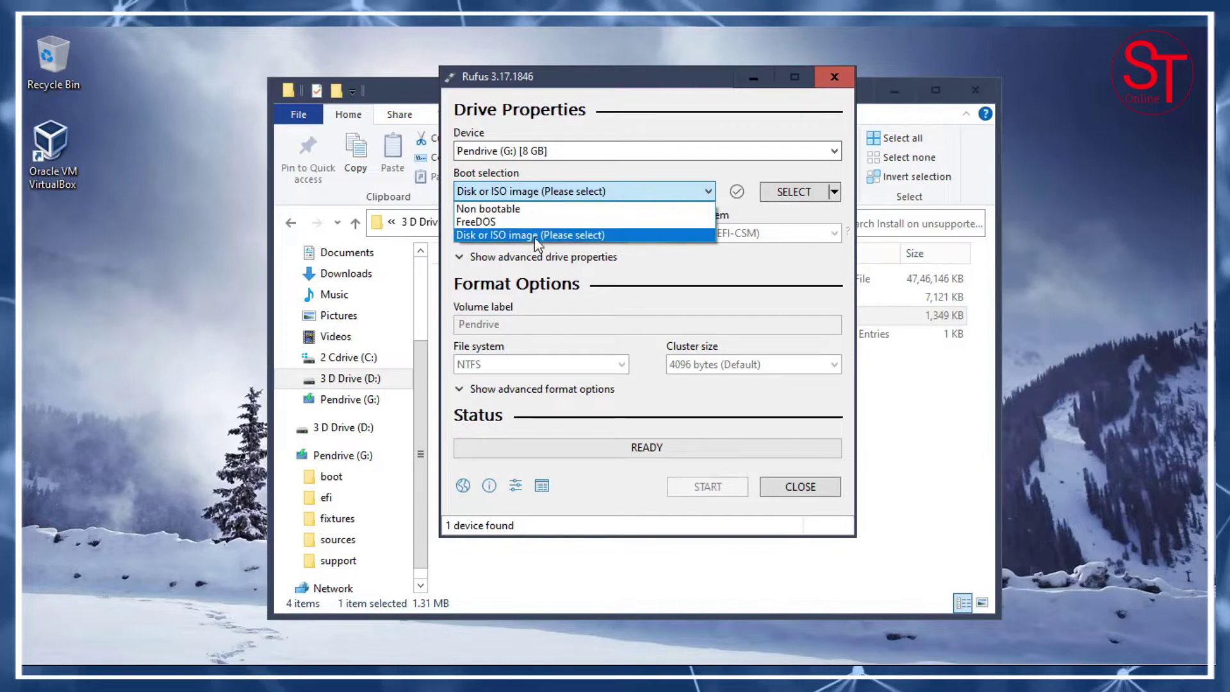
left_click(575, 236)
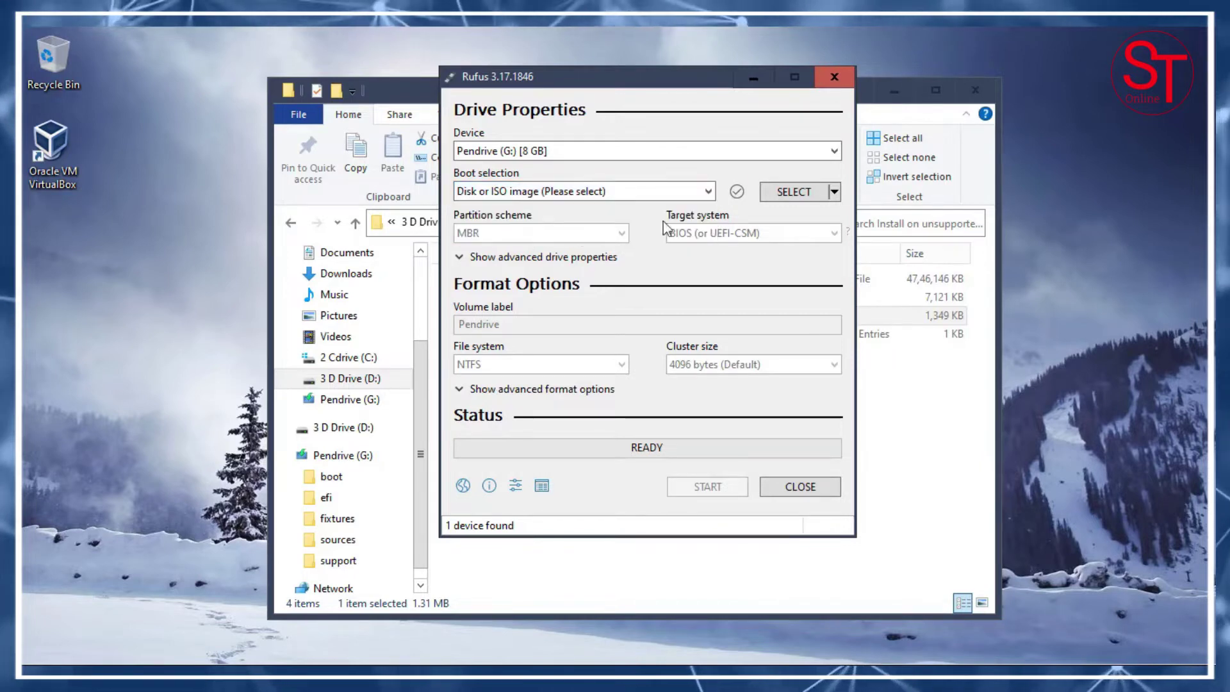
left_click(806, 191)
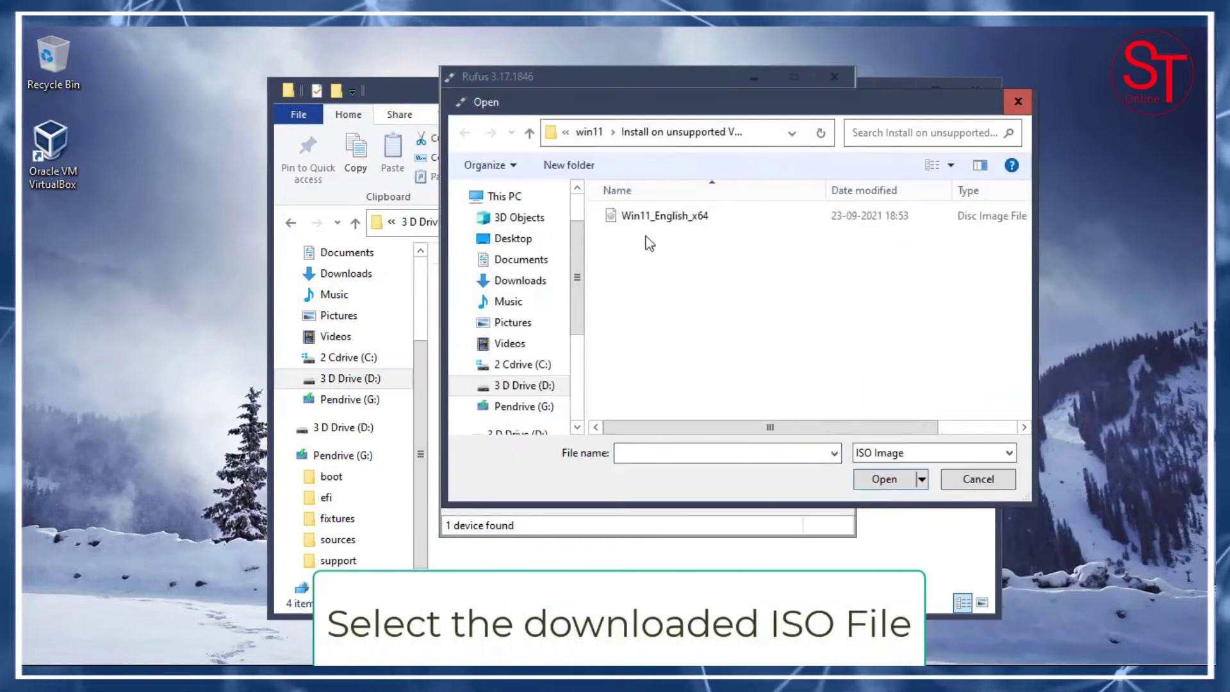
left_click(679, 221)
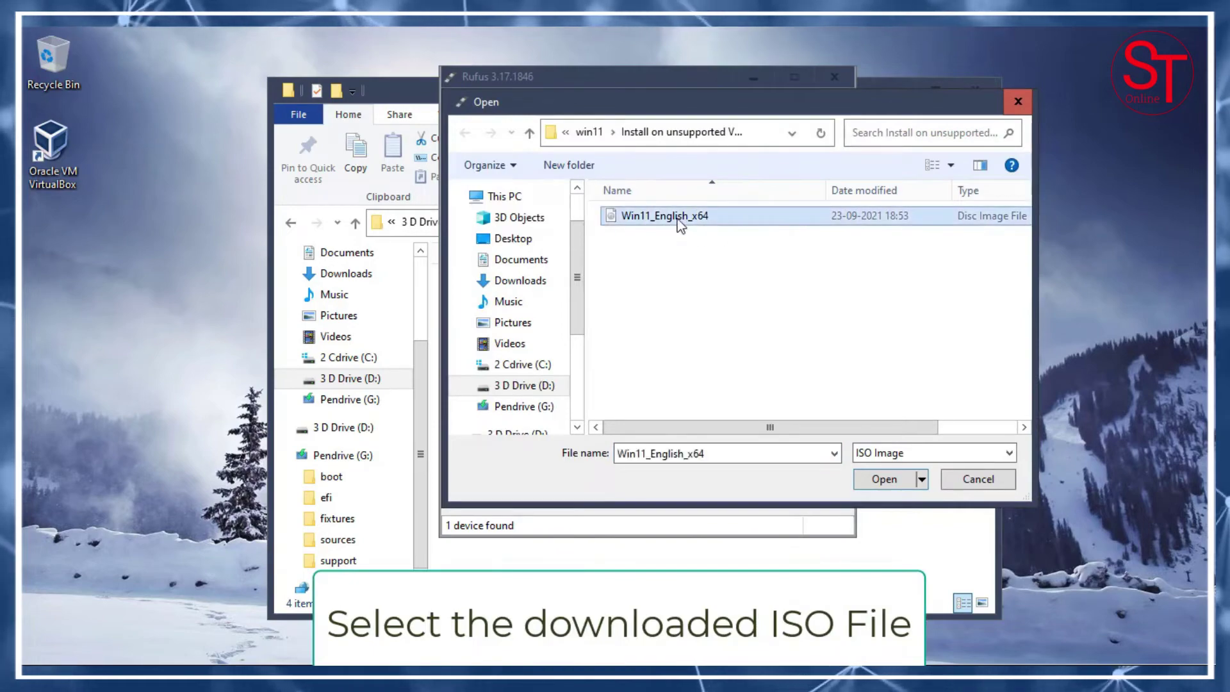
left_click(890, 481)
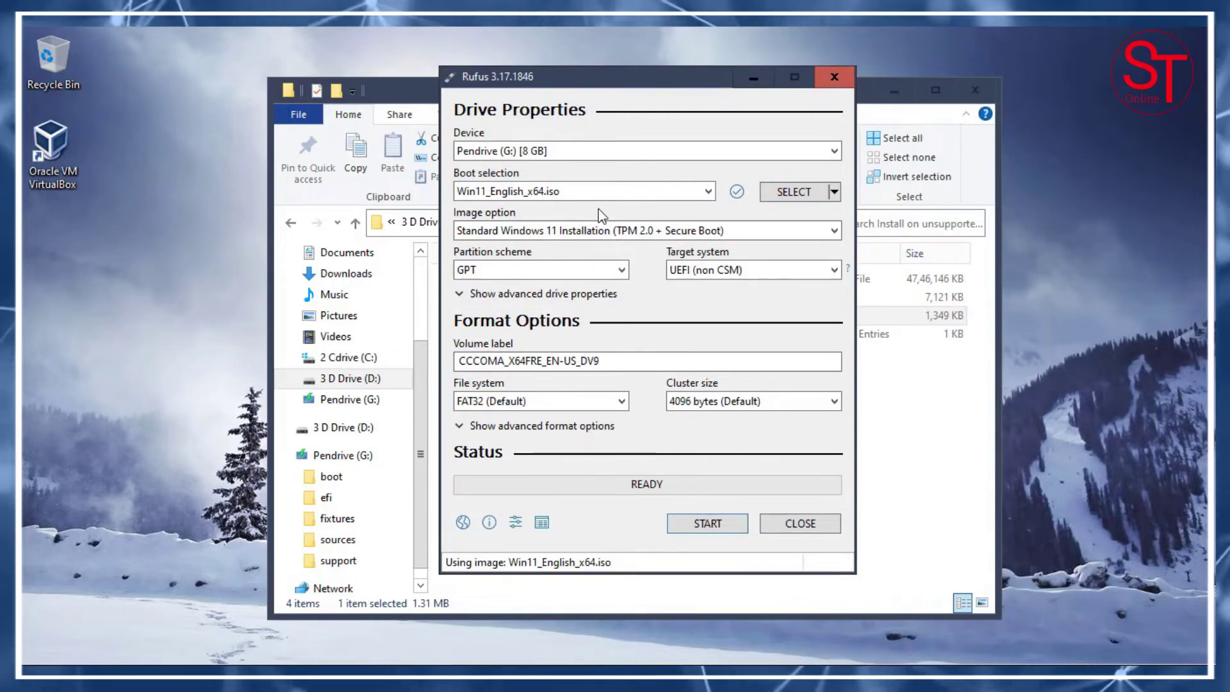
Set the image option to Extended Windows 11 Installation (no TPM / no Secure Boot) and the partition scheme to MBR.
mouse_move(488, 234)
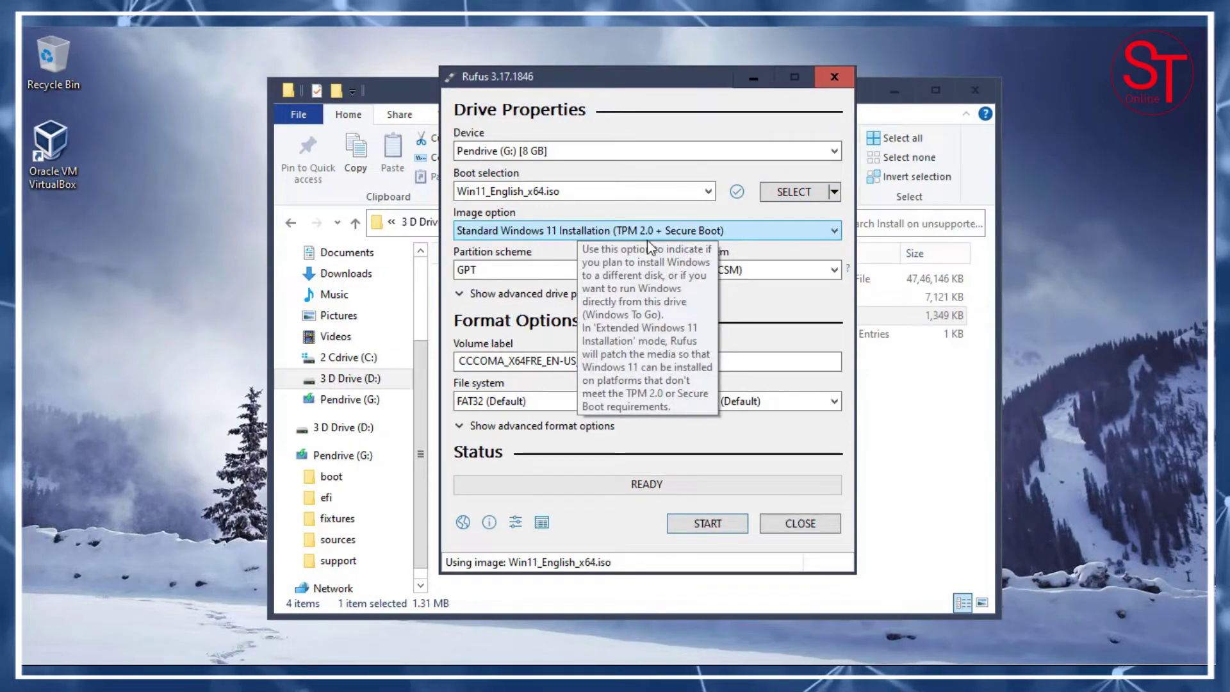
left_click(725, 232)
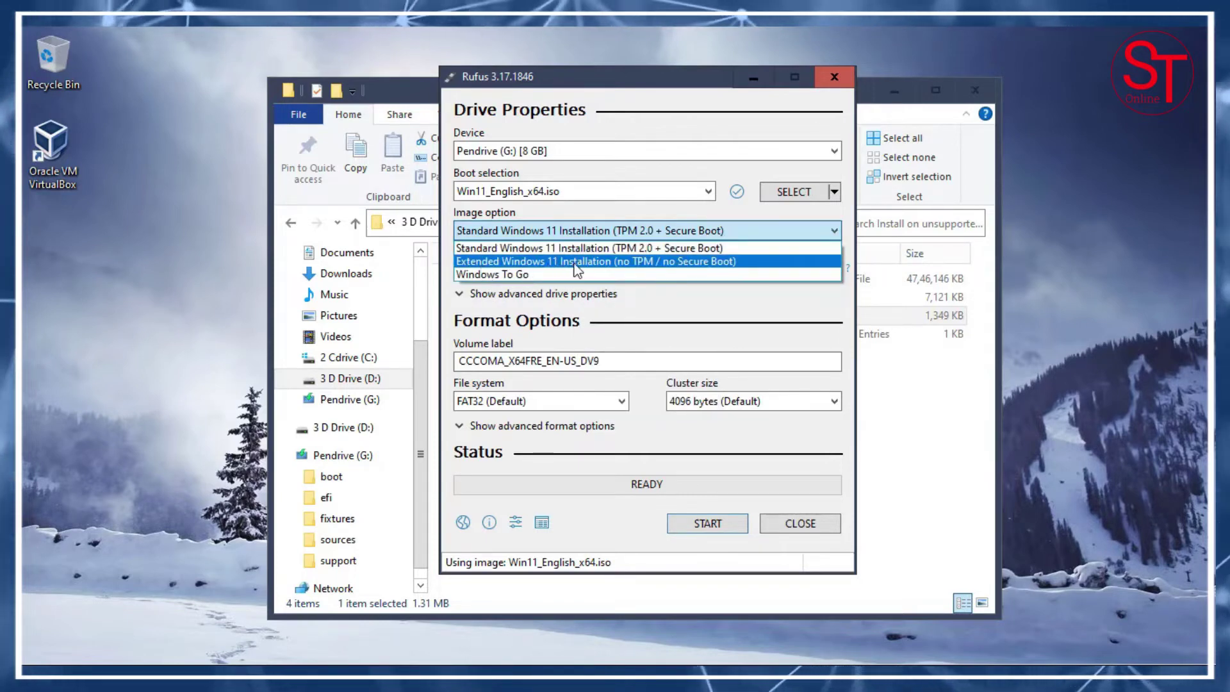
left_click(683, 264)
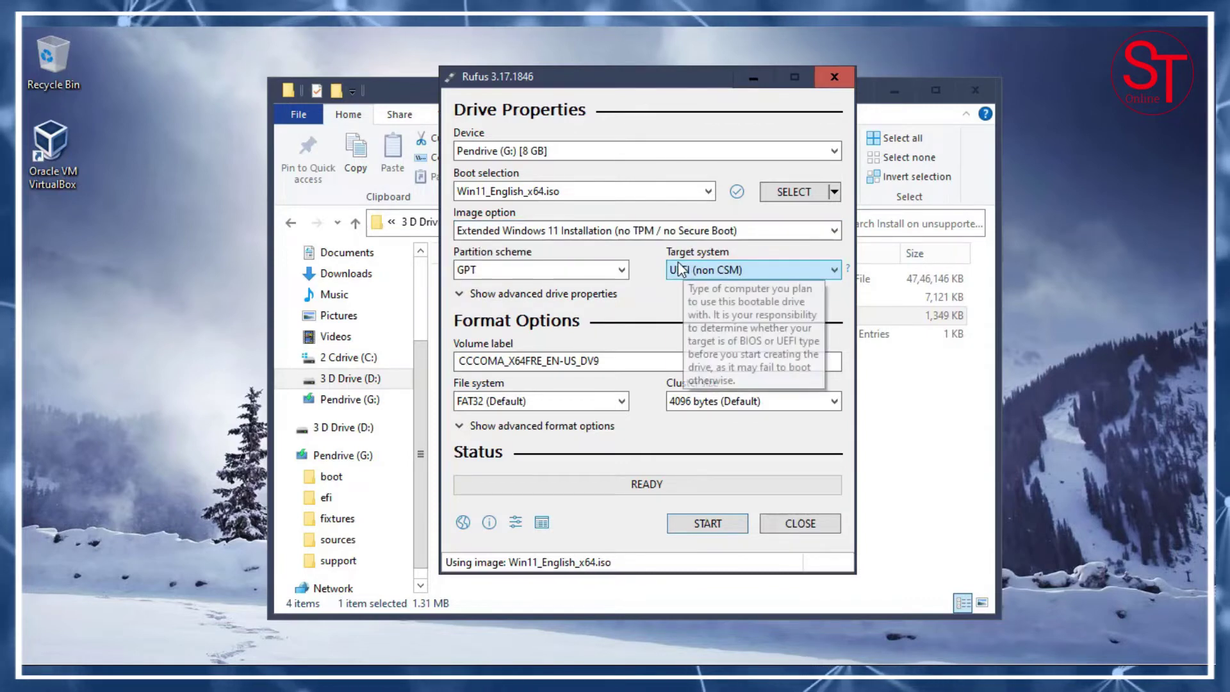
left_click(580, 274)
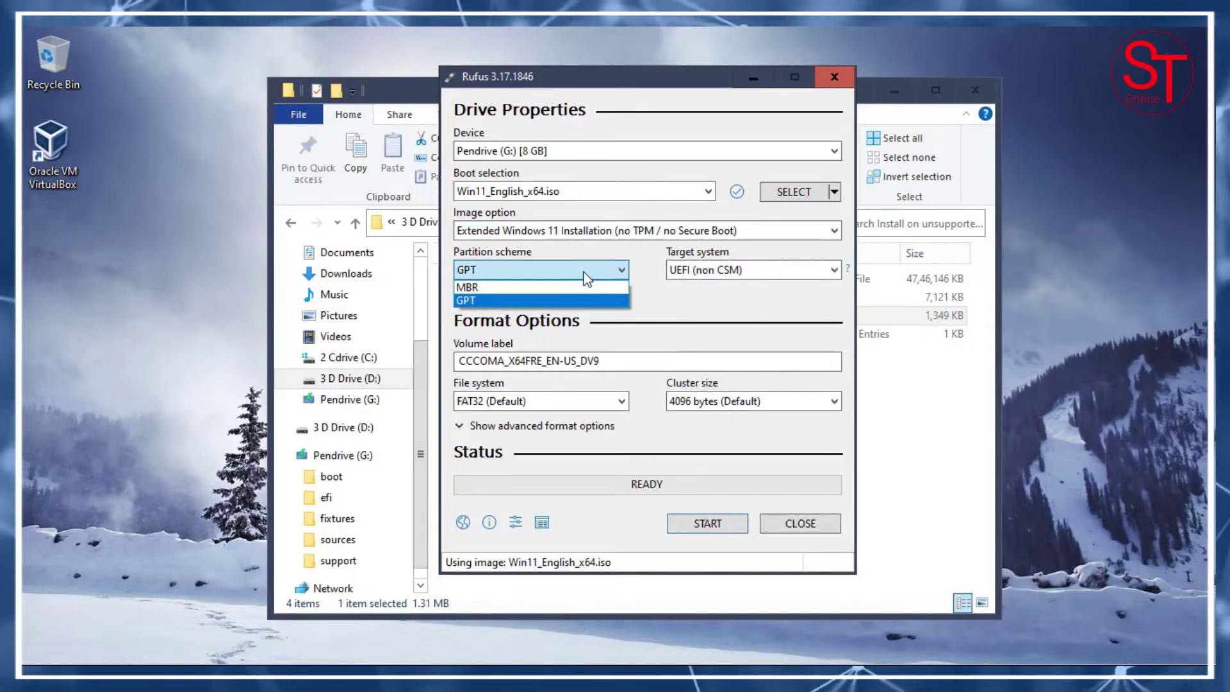
left_click(527, 290)
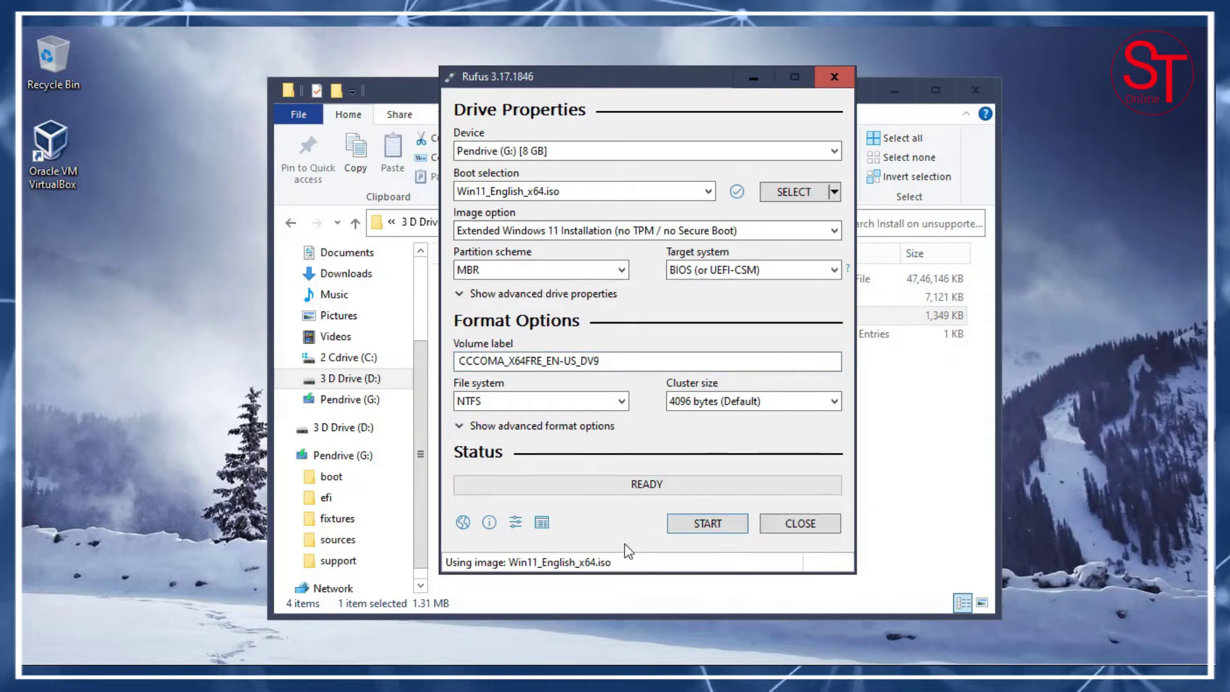
Write the Windows 11 image to the pendrive, accepting the erasure of its data, and close Rufus once copying is done.
left_click(720, 528)
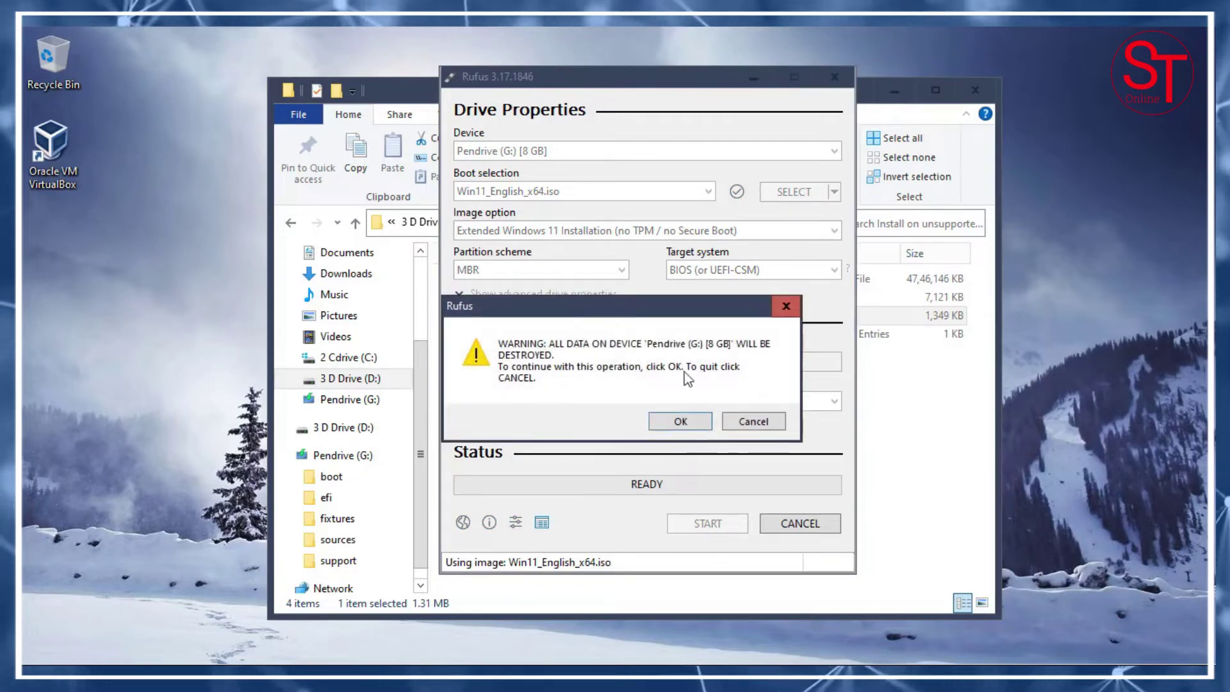
left_click(692, 424)
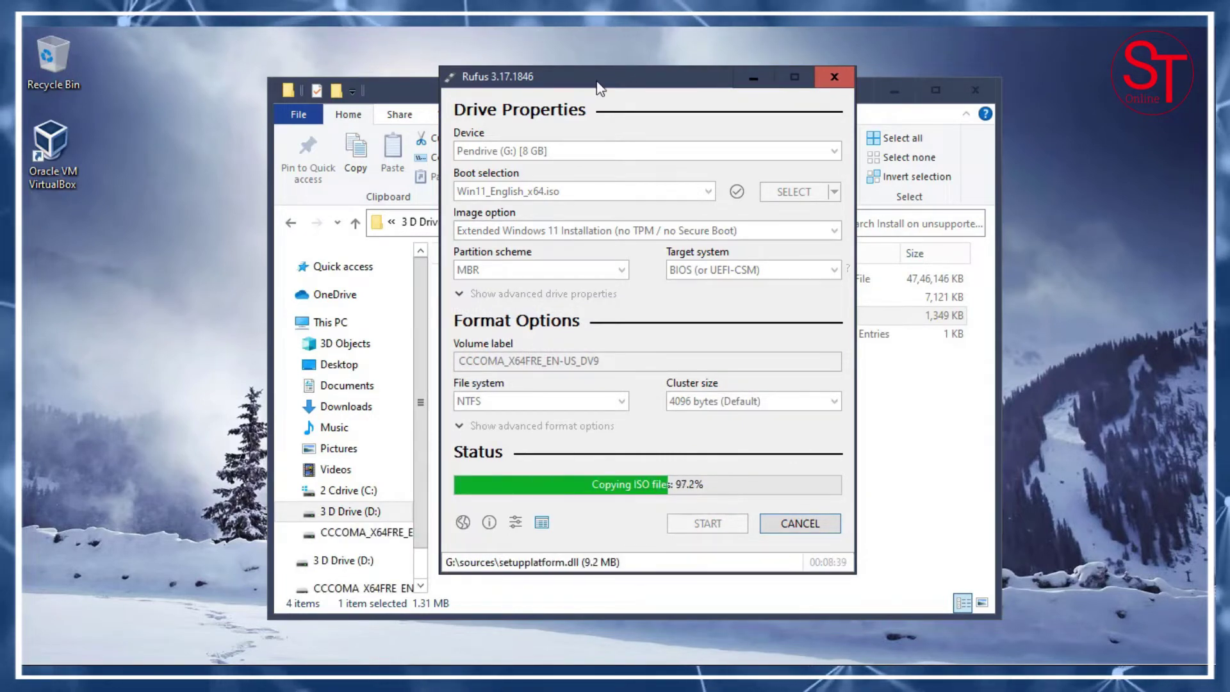
left_click(802, 523)
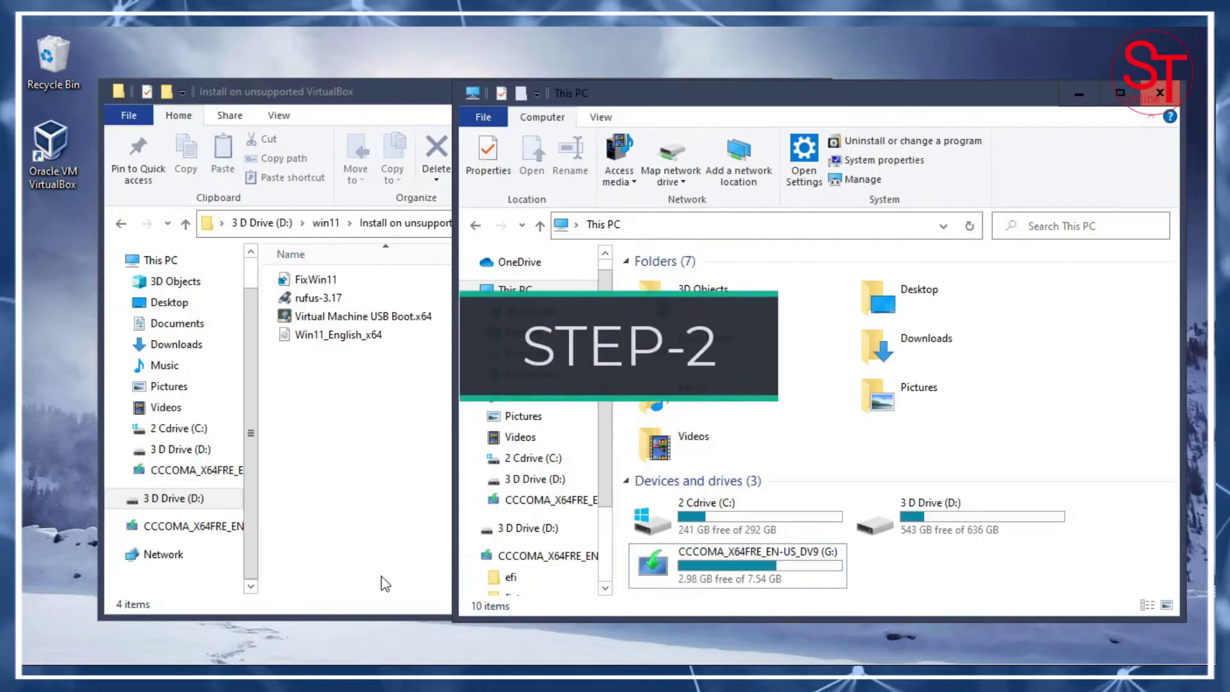
Copy FixWin11 from the "Install on unsupported VirtualBox" folder to the root of USB drive G:, and close both folder windows.
double_click(727, 565)
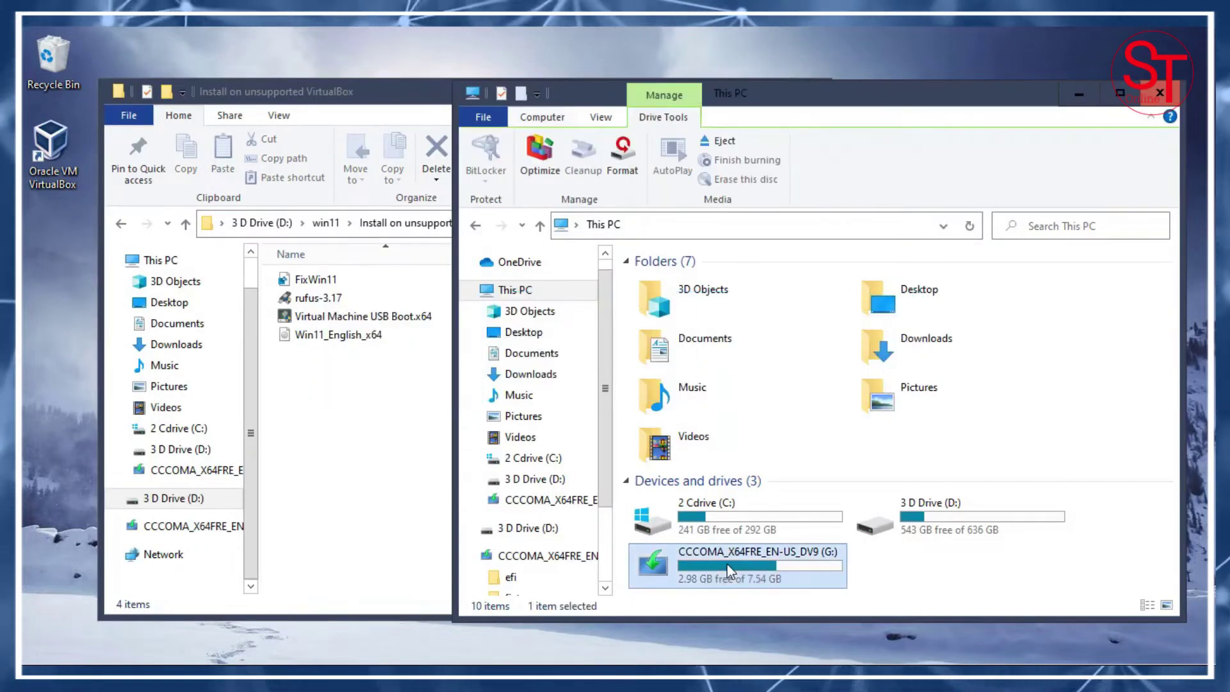
left_click(370, 428)
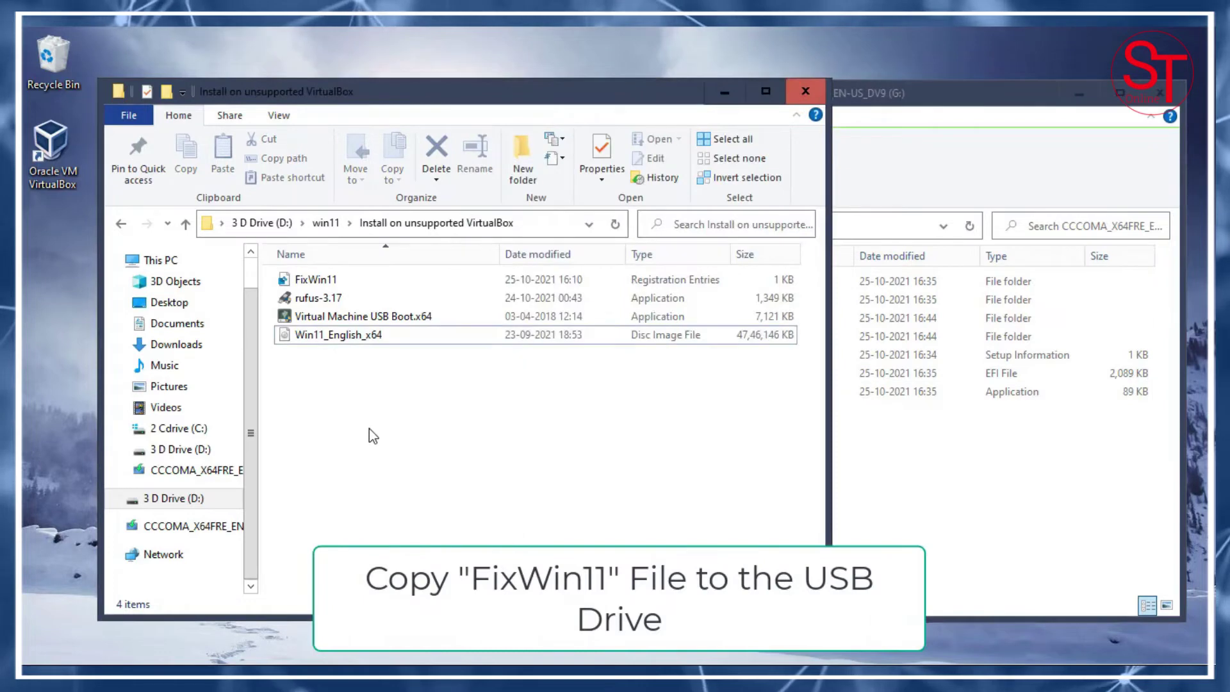
left_click(337, 281)
right_click(331, 280)
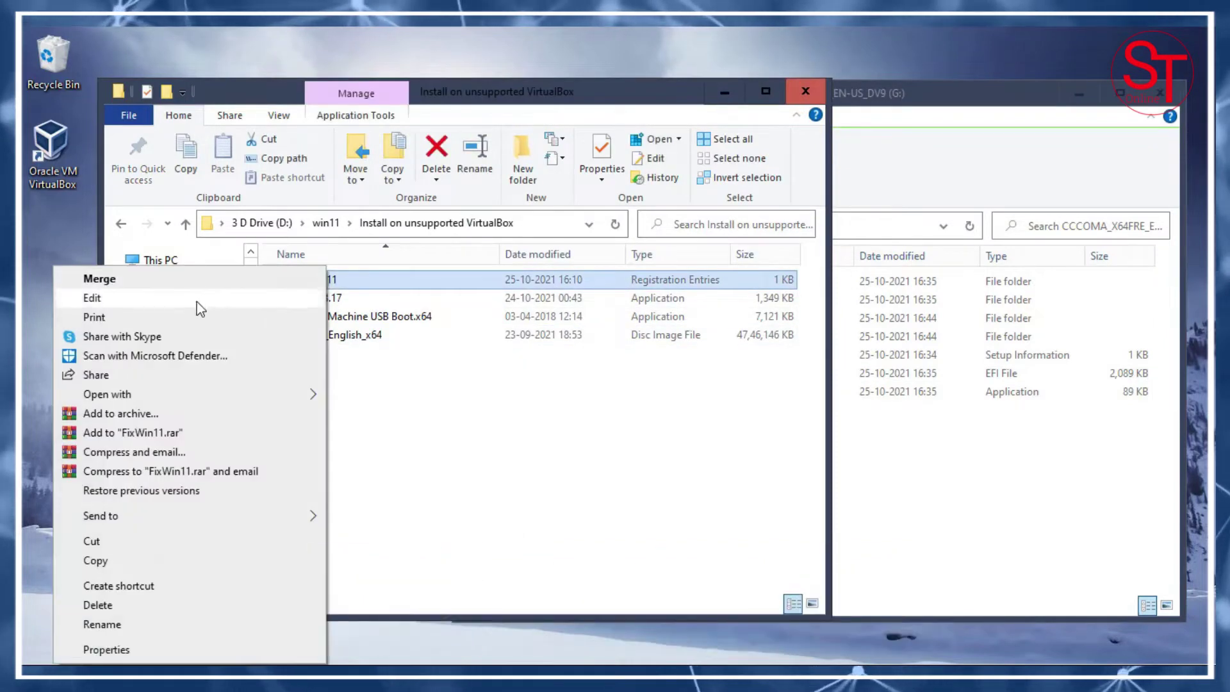
left_click(129, 561)
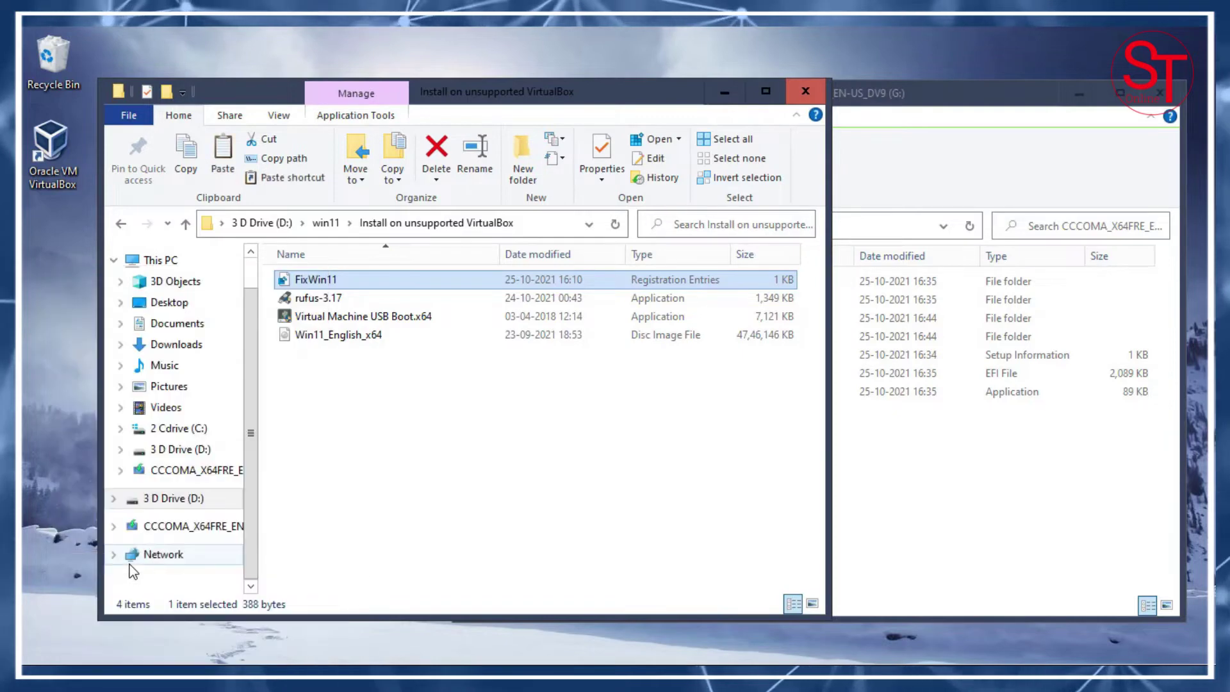
left_click(1027, 545)
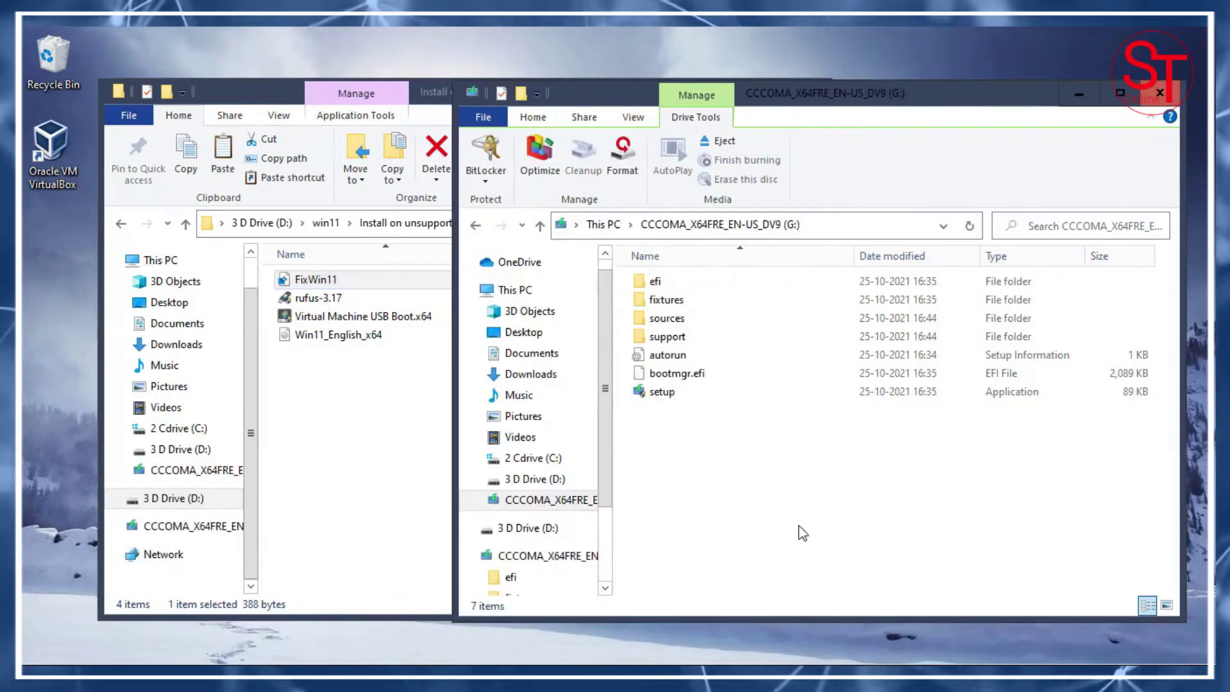
right_click(755, 463)
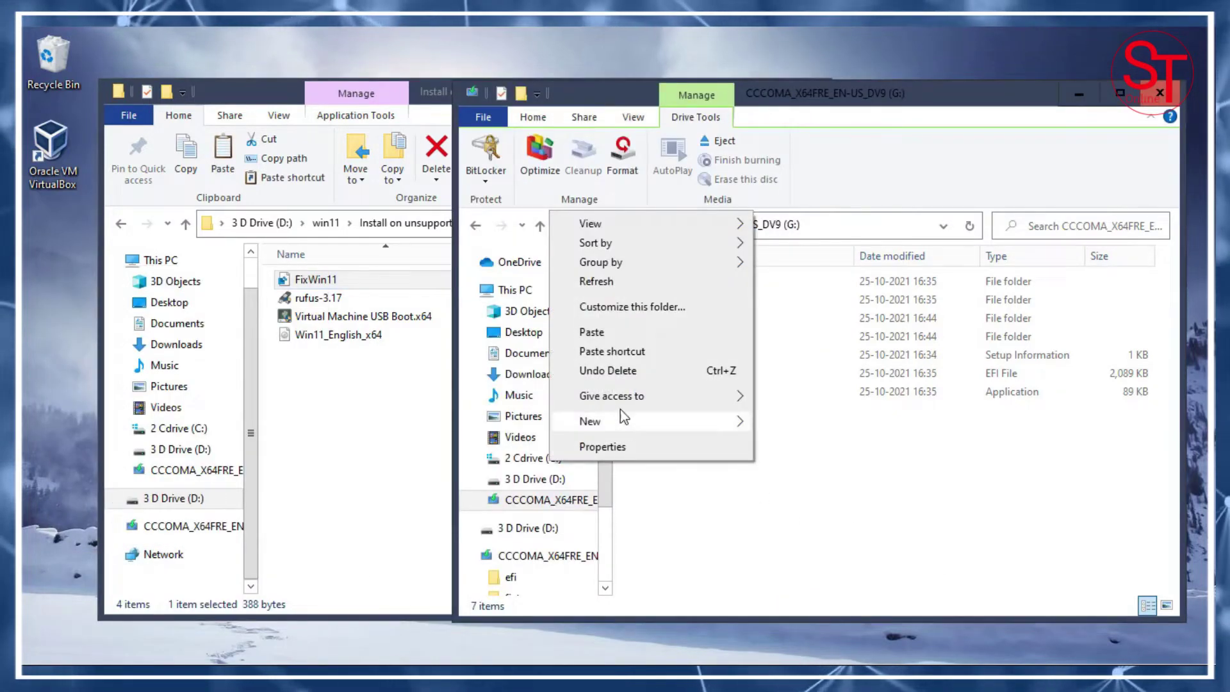
left_click(611, 339)
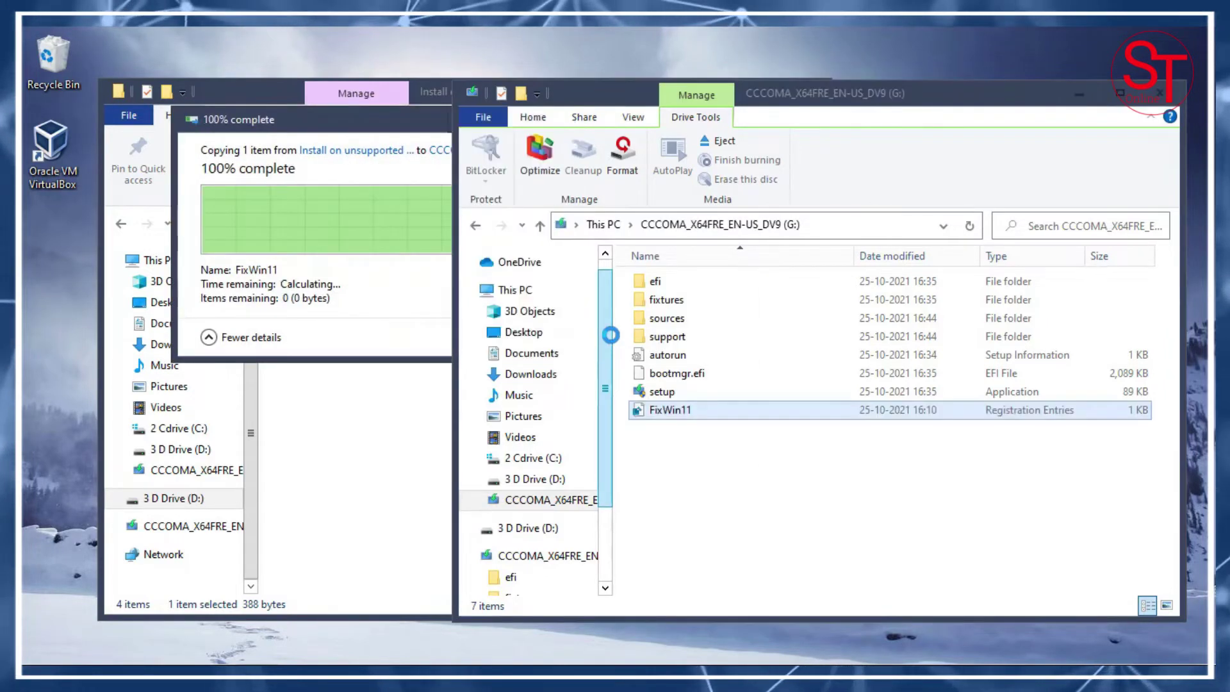
left_click(382, 433)
left_click(805, 92)
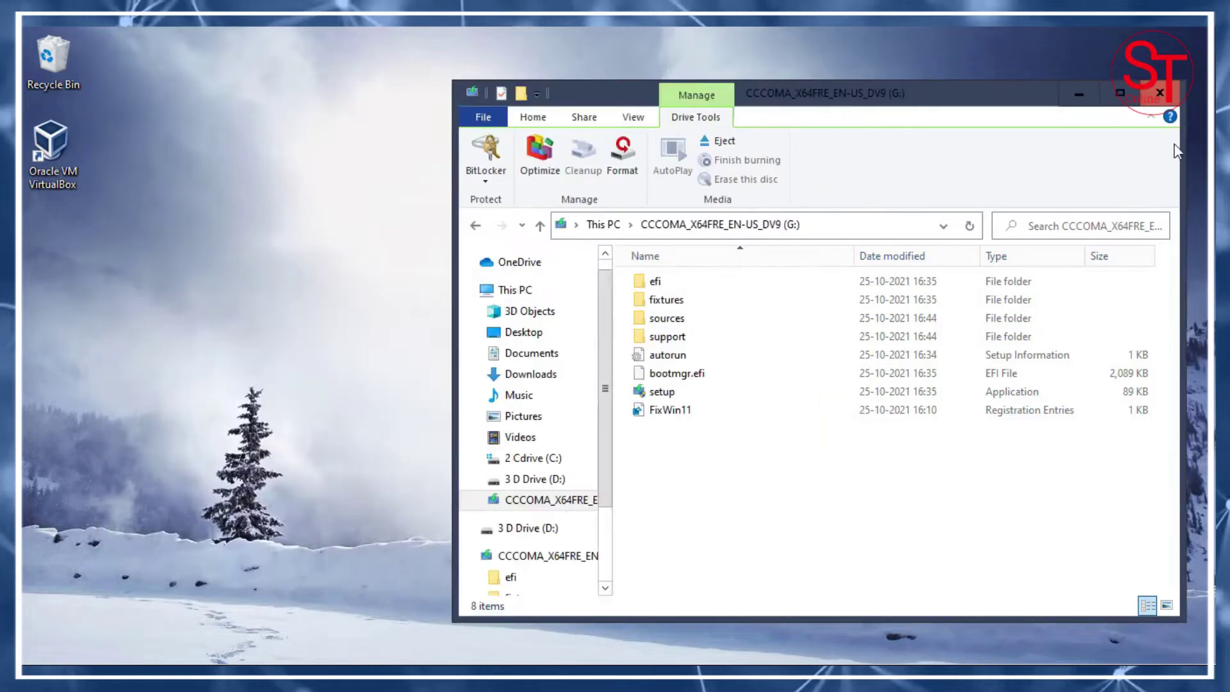
left_click(1162, 95)
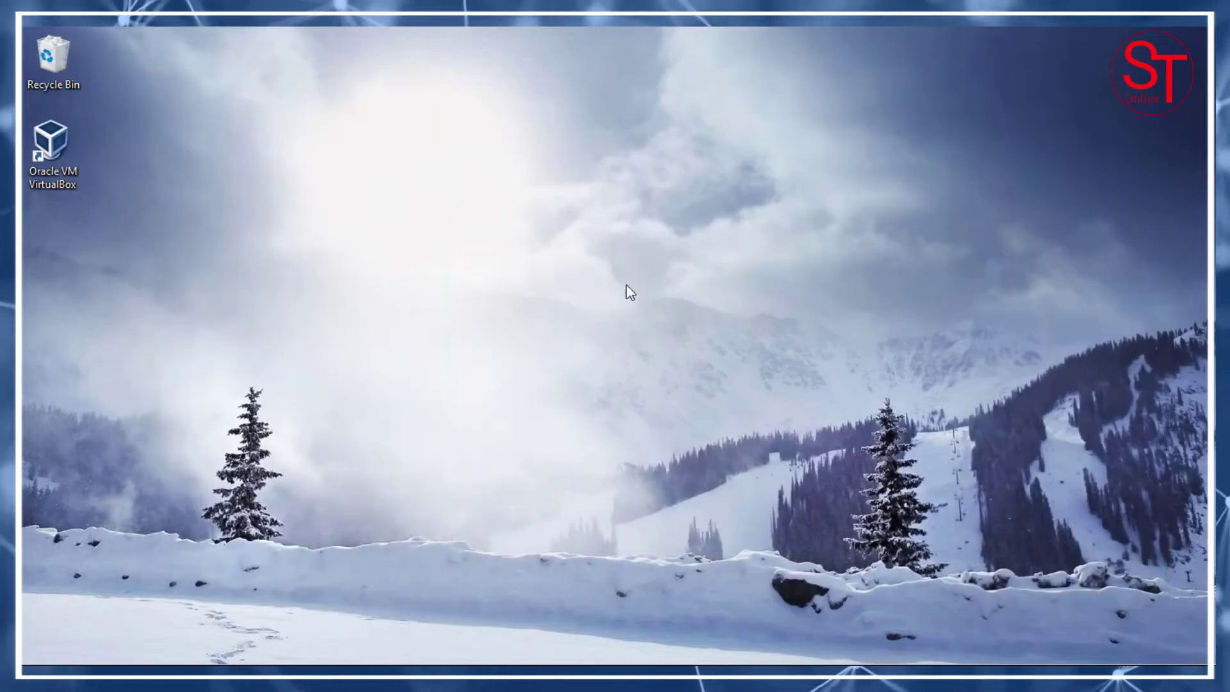
Switch to Oracle VM VirtualBox and begin creating a new virtual machine named "Windows 11".
double_click(53, 151)
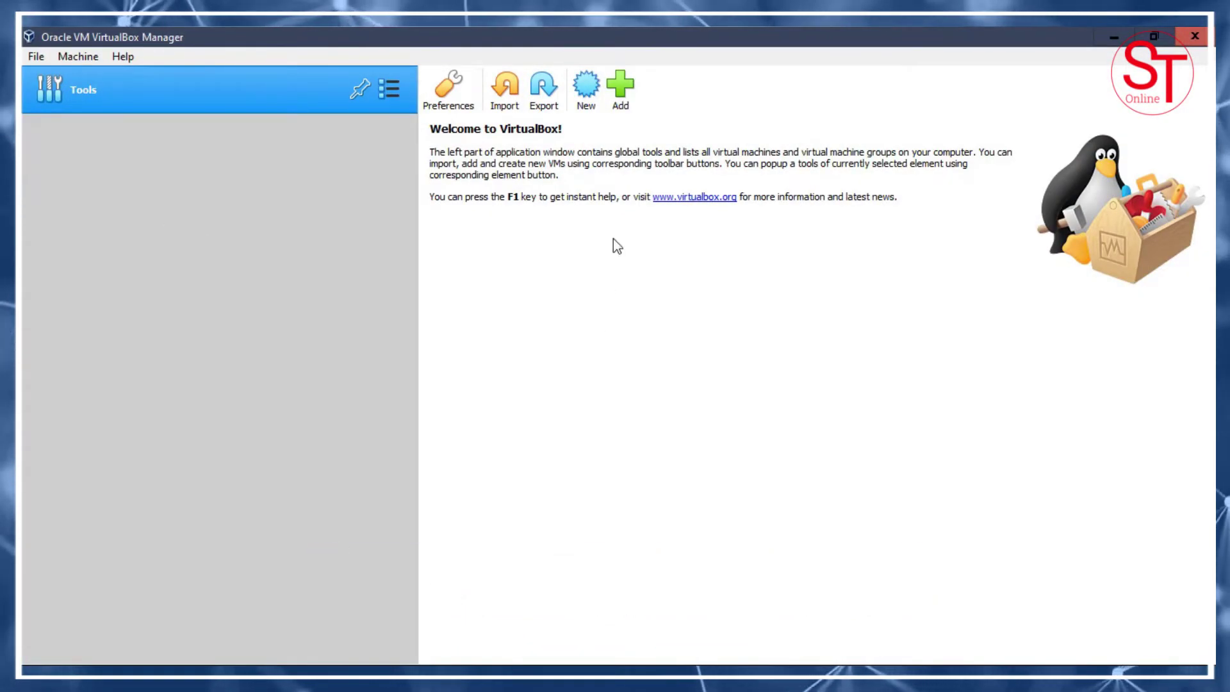
left_click(583, 96)
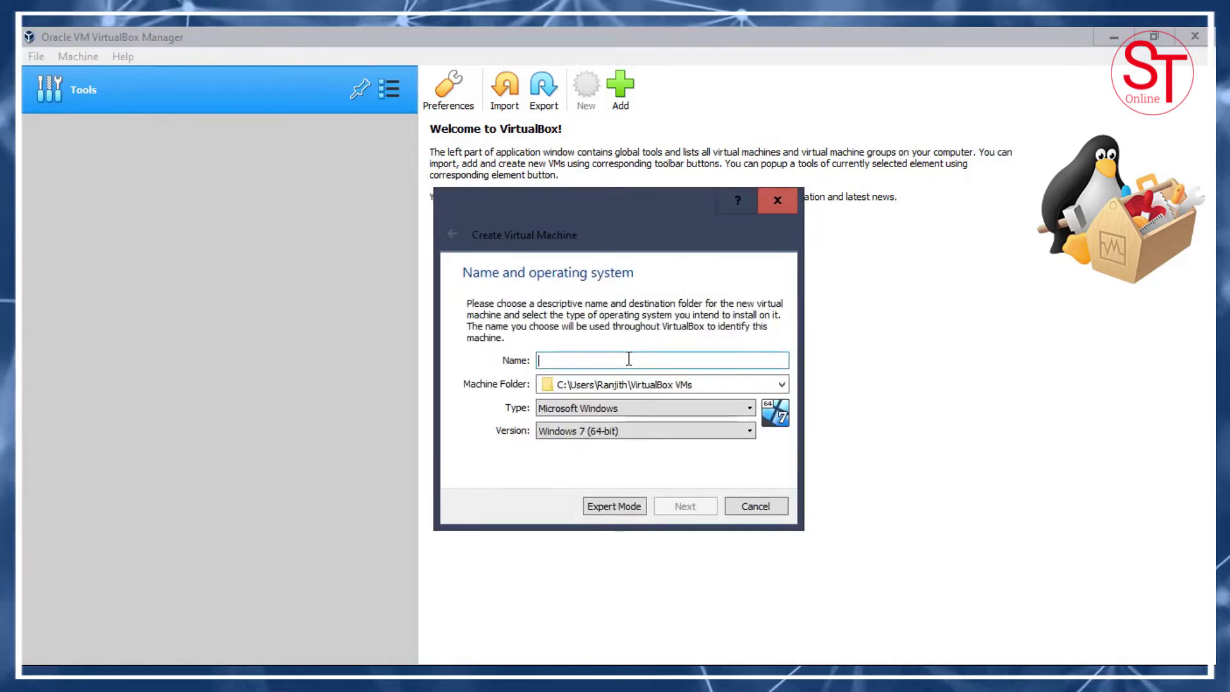
type("Windows ")
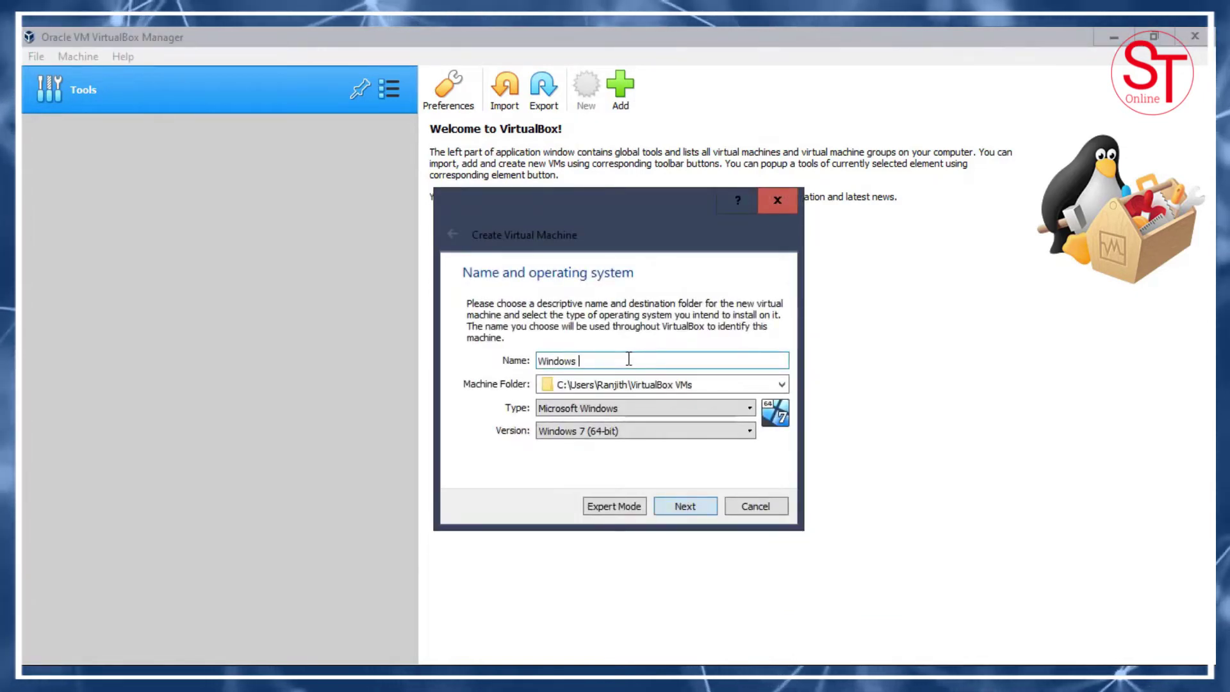
type("11")
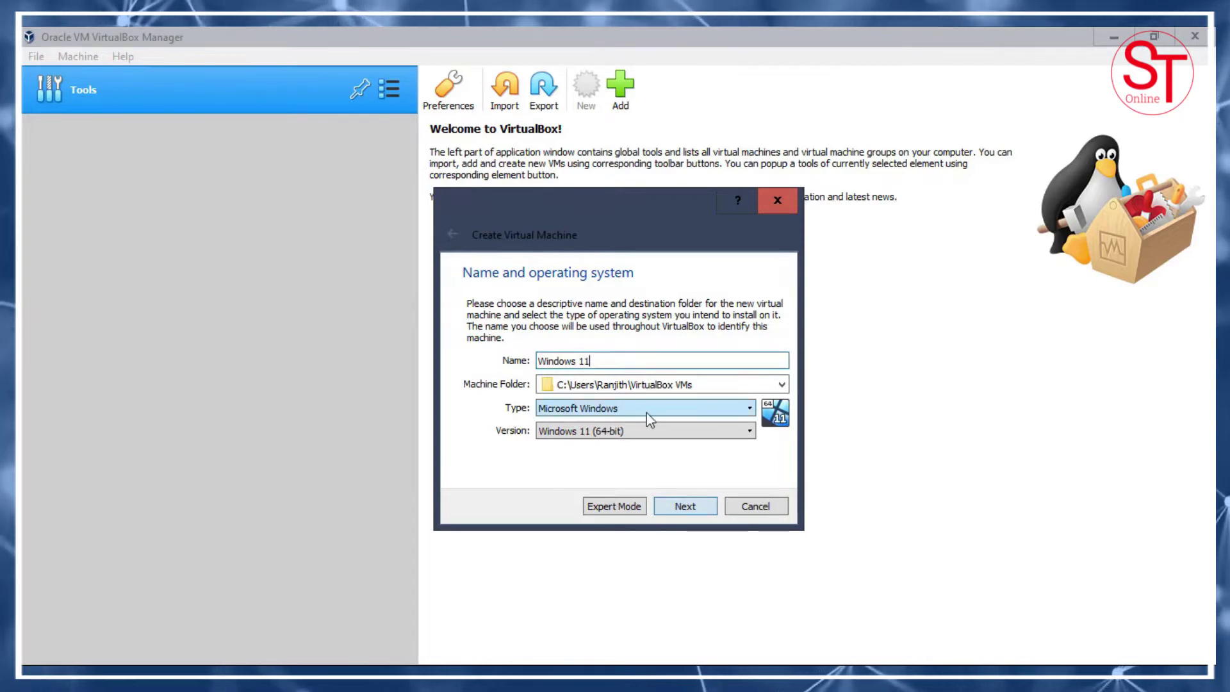
Set the new virtual machine's folder to D:\VM.
left_click(782, 385)
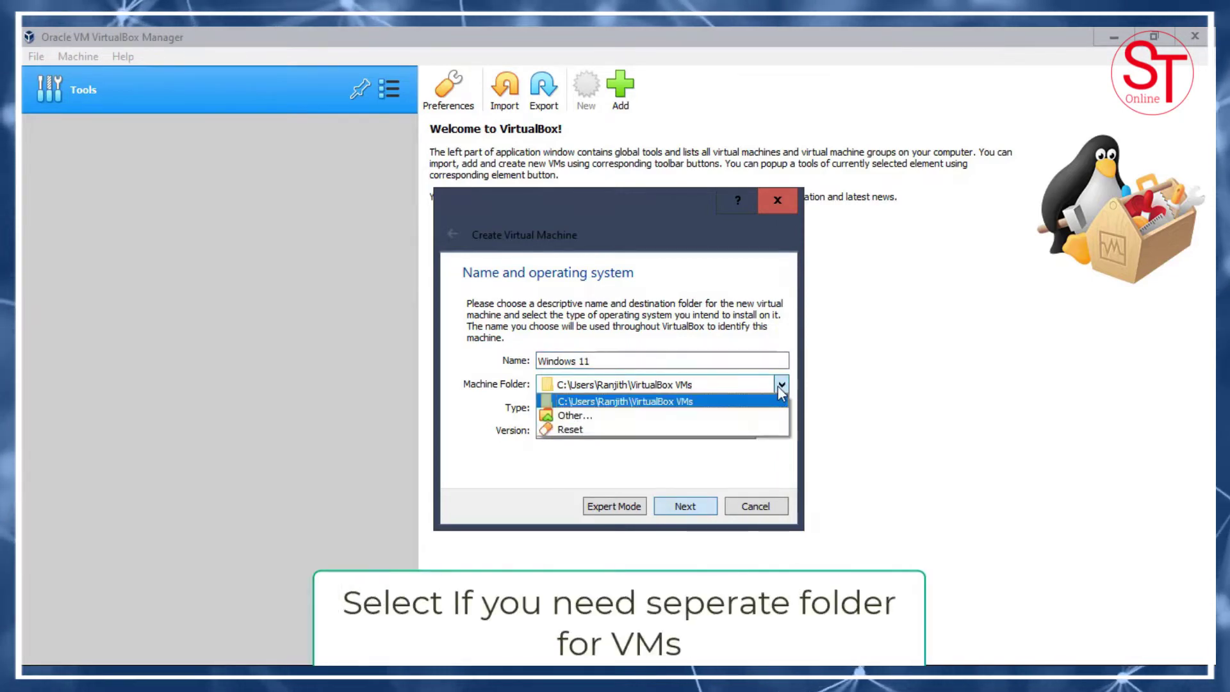
left_click(593, 416)
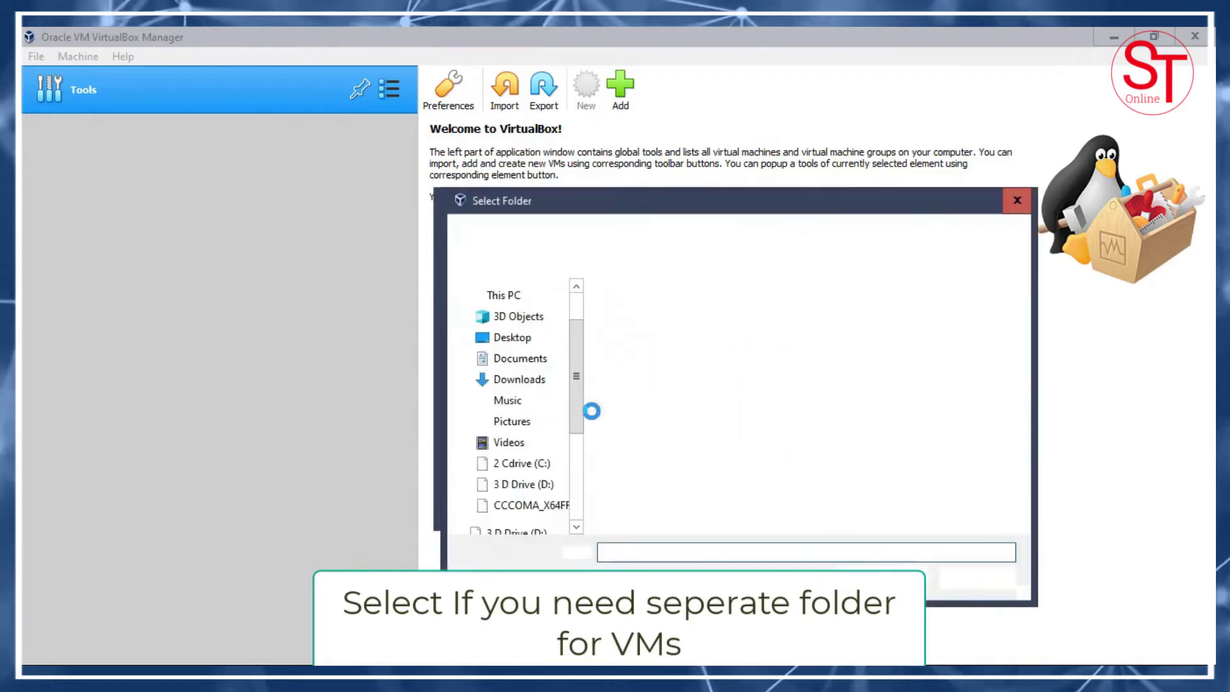
left_click(535, 488)
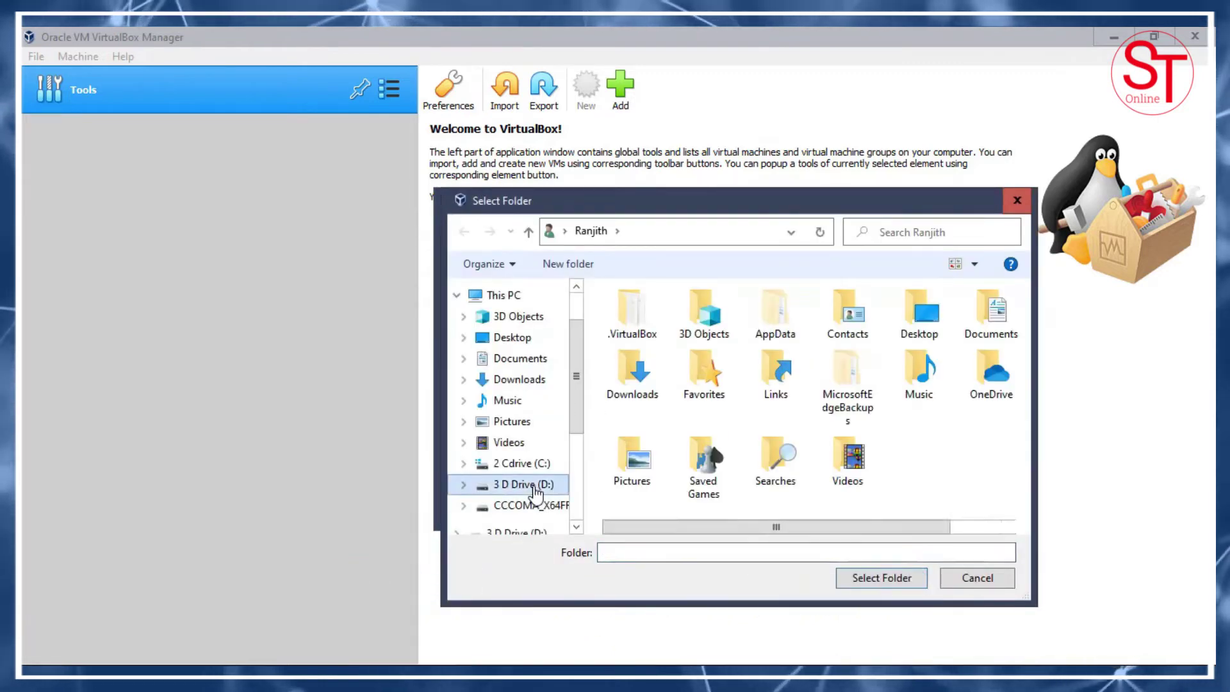
triple_click(728, 551)
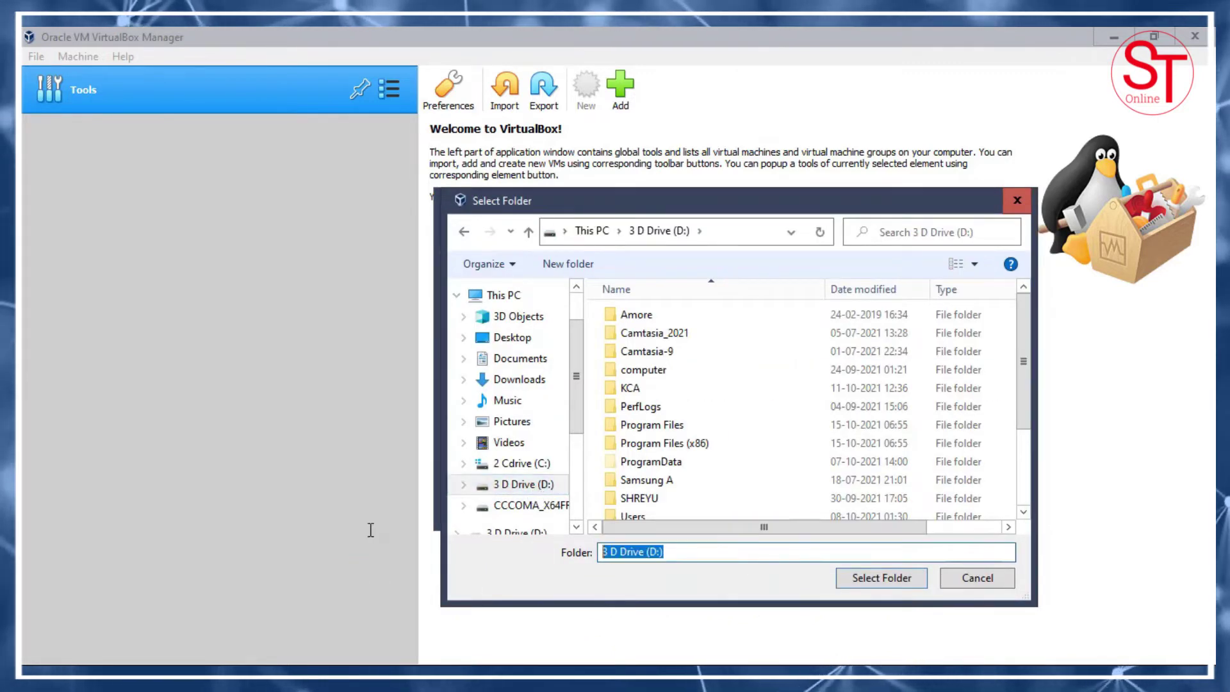
scroll(801, 443, "down", 2)
left_click(772, 417)
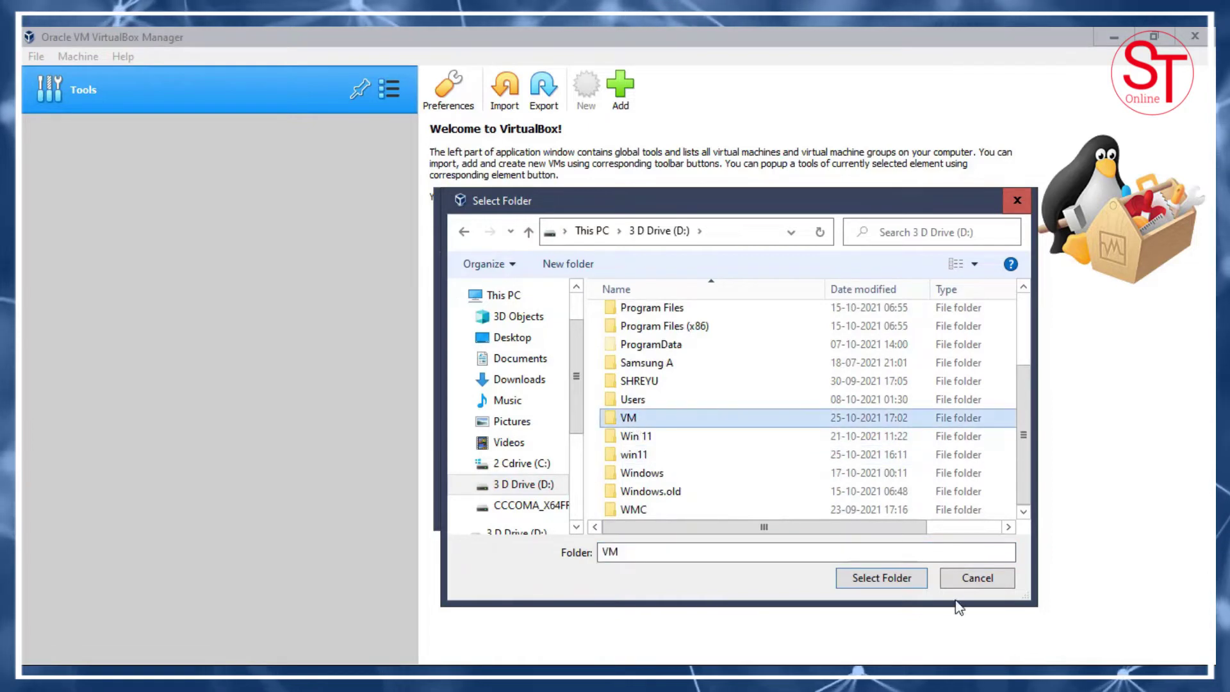
left_click(910, 584)
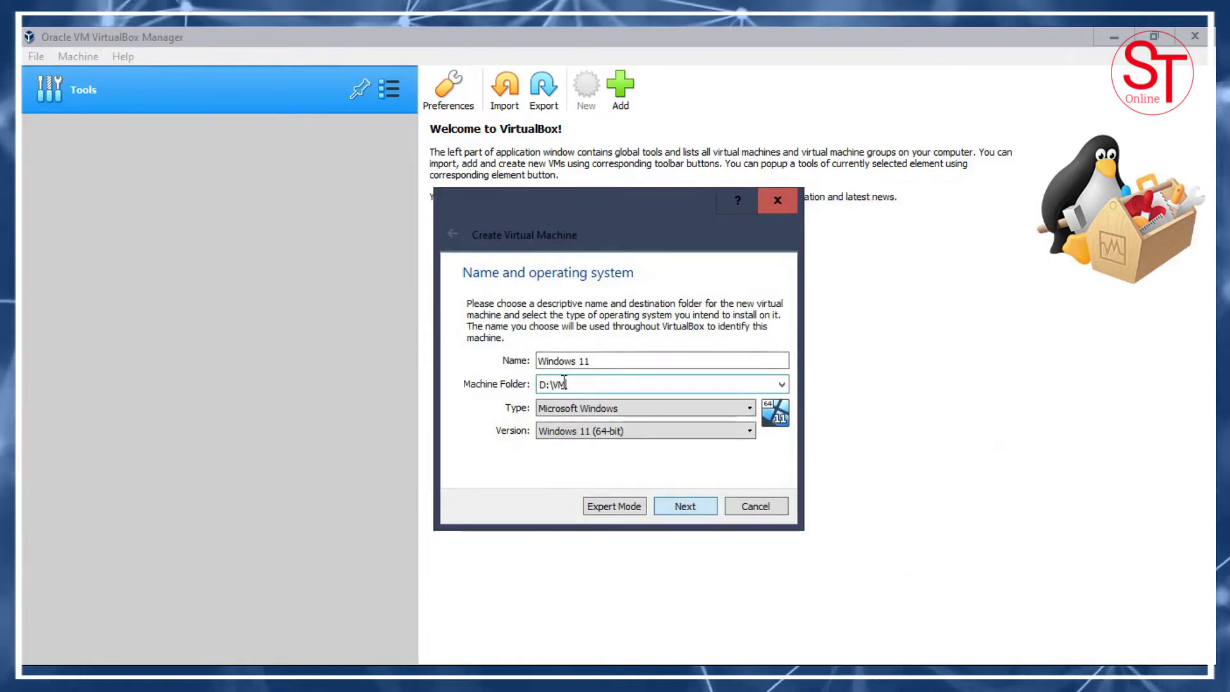
Set the operating system type to Microsoft Windows and the version to Windows 11 (64-bit), and continue to the memory size.
left_click(748, 410)
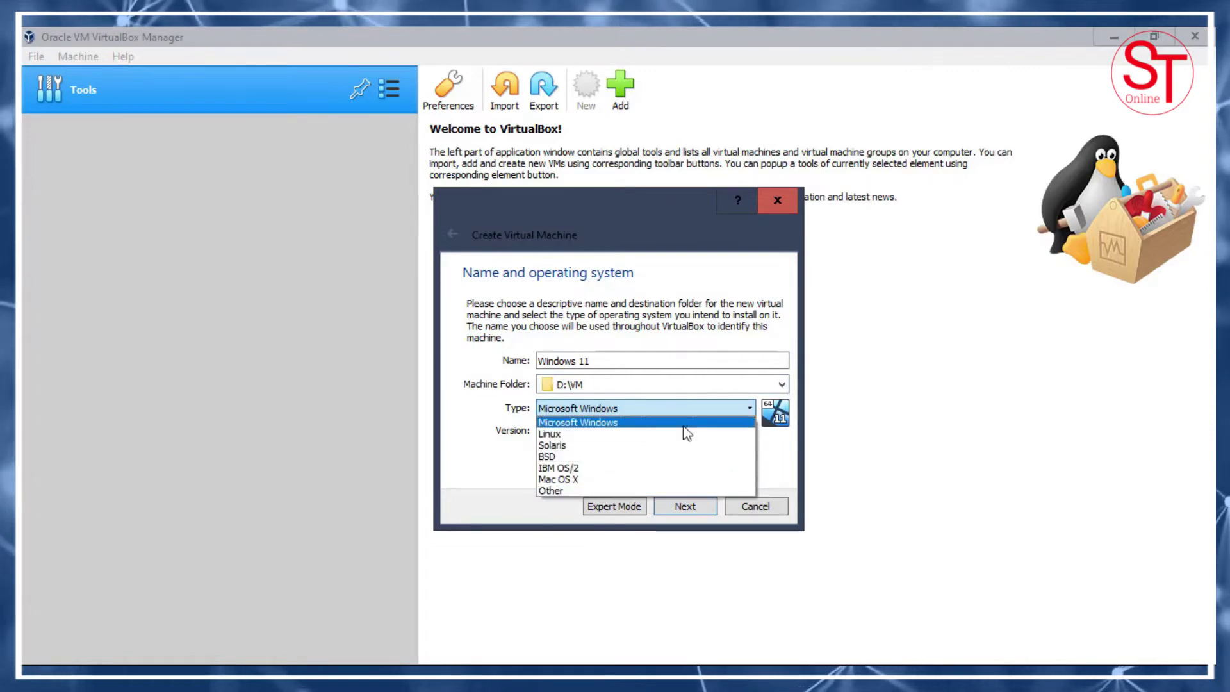
left_click(624, 424)
left_click(605, 432)
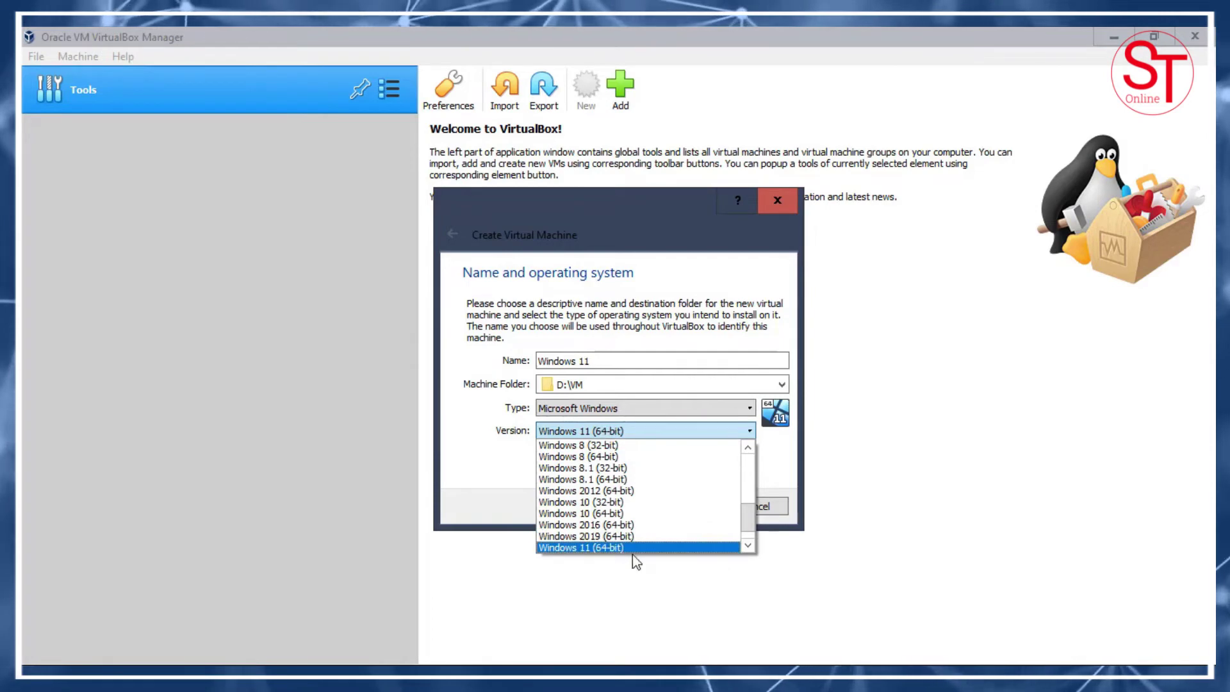
scroll(748, 524, "down", 2)
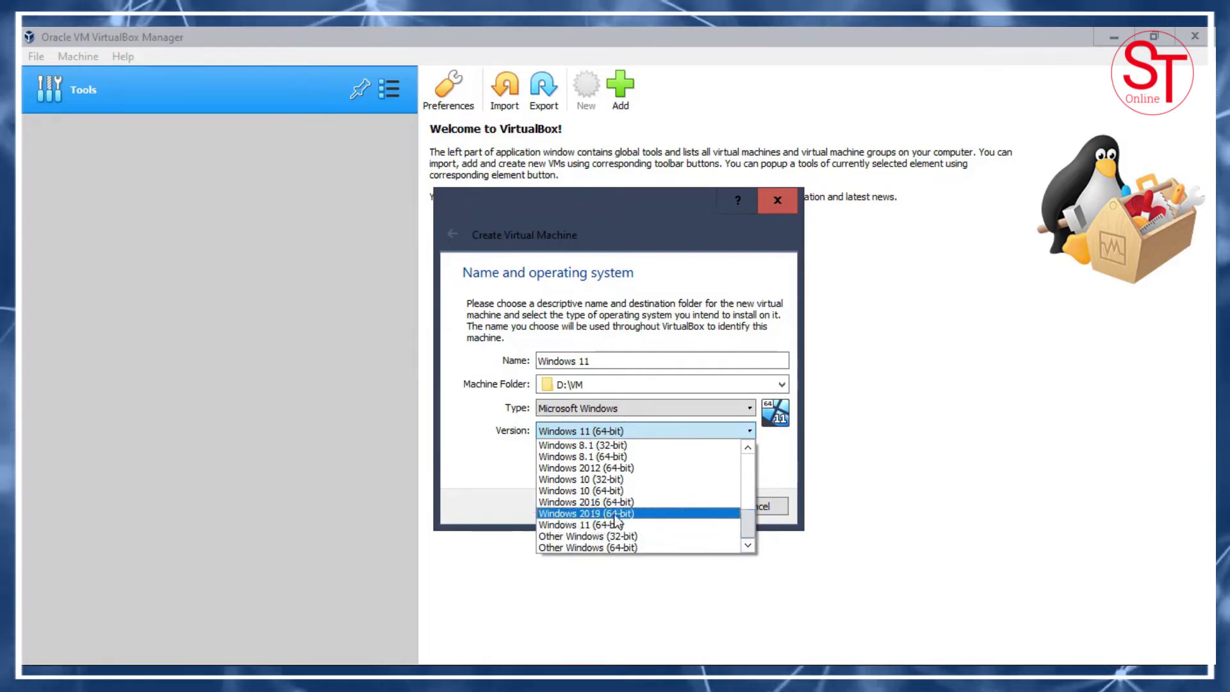
left_click(629, 524)
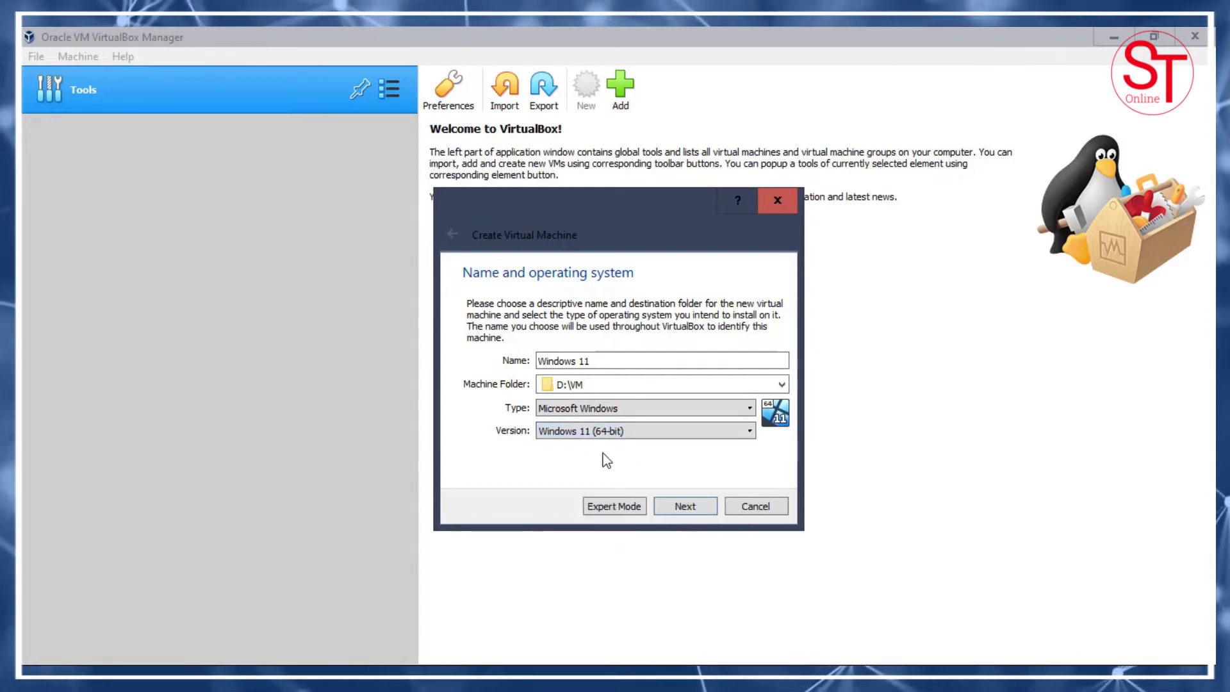
left_click(686, 506)
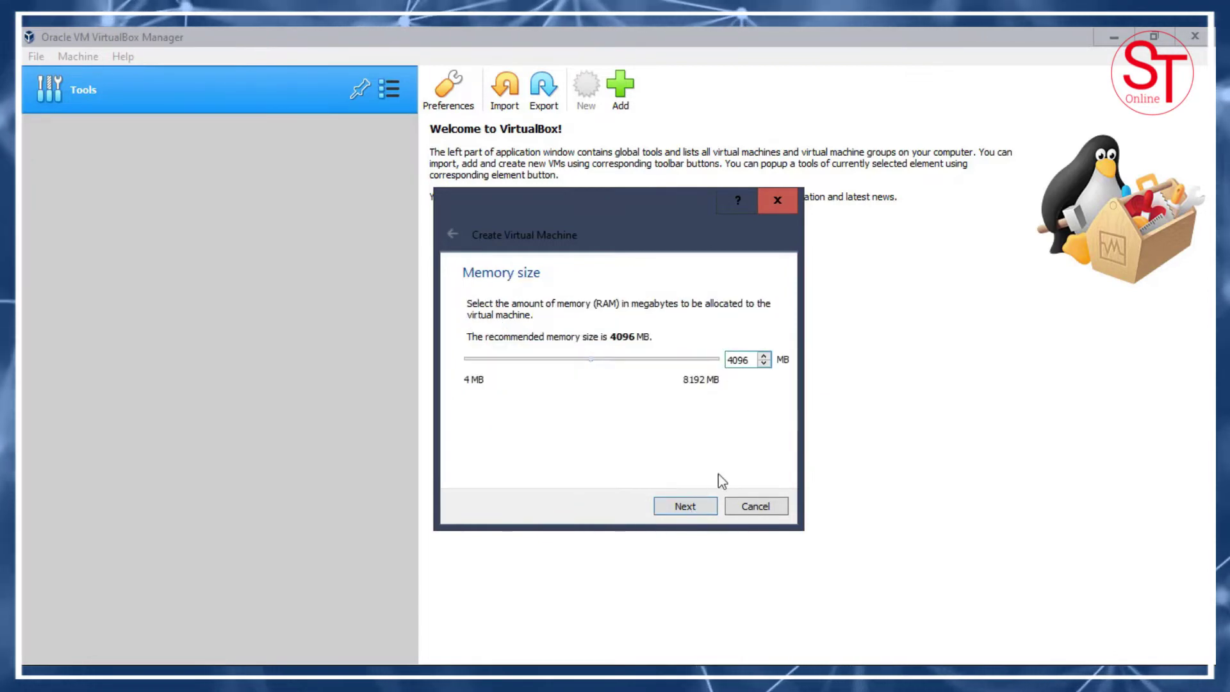
Accept 4096 MB of memory and create a dynamically allocated 80 GB VDI hard disk at D:\VM\Windows 11\Windows 11.vdi.
left_click(686, 508)
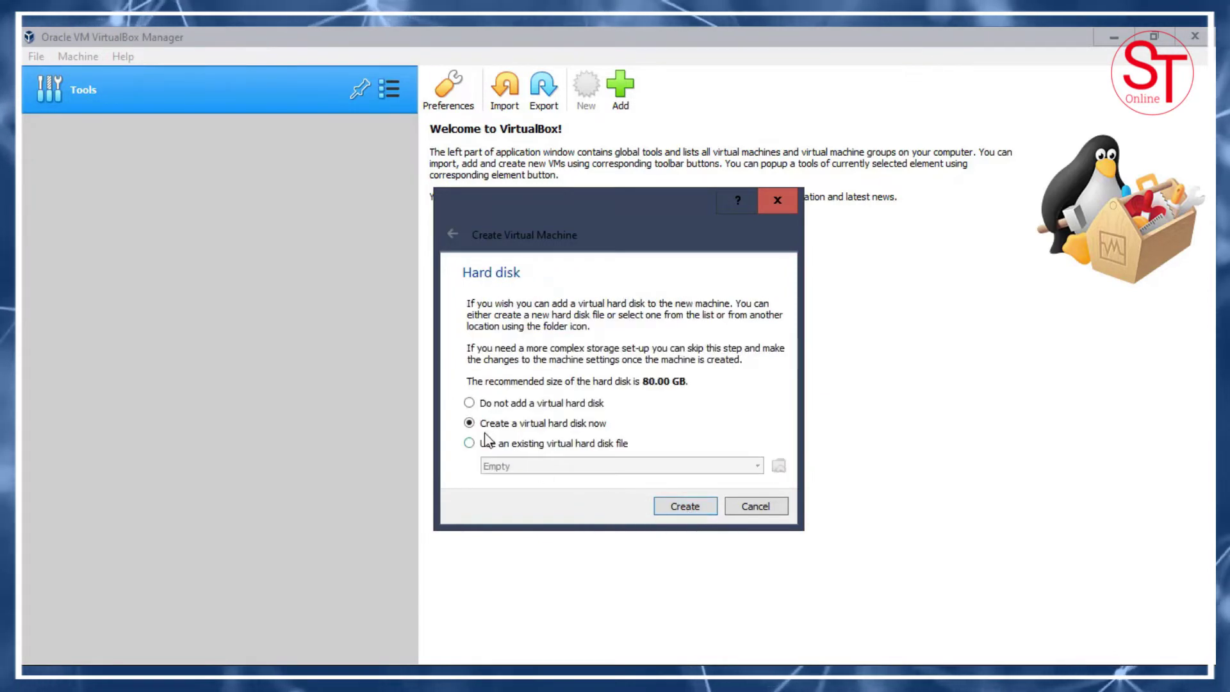
left_click(682, 511)
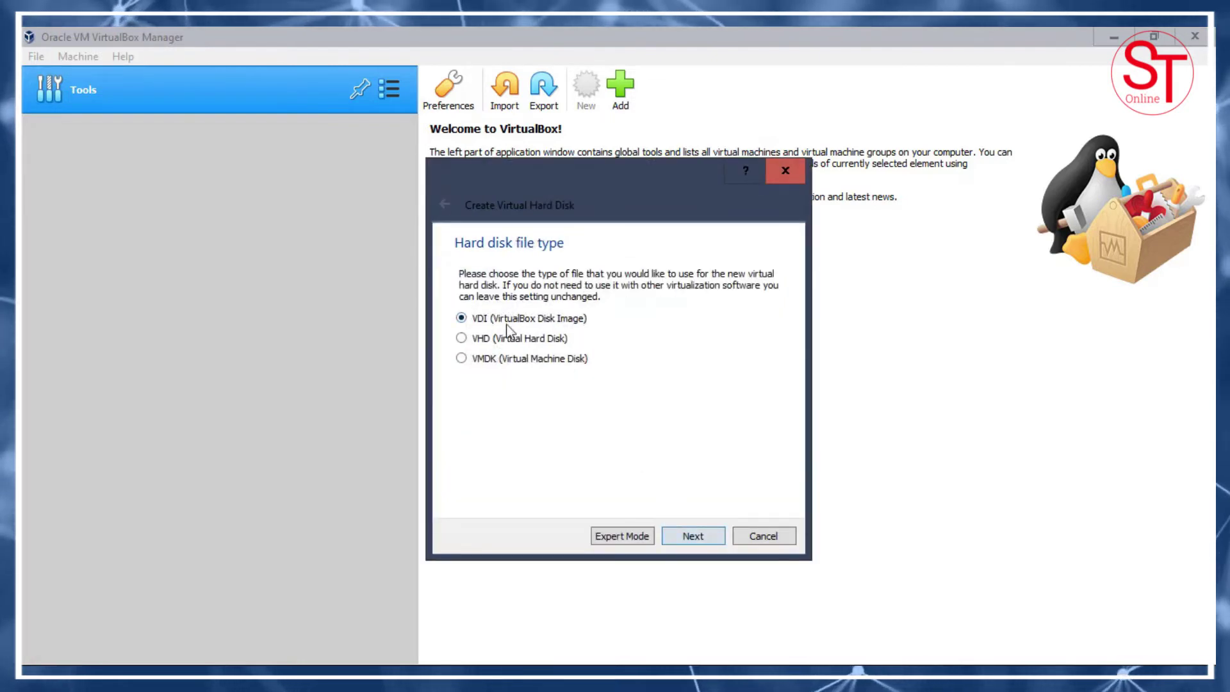
left_click(685, 533)
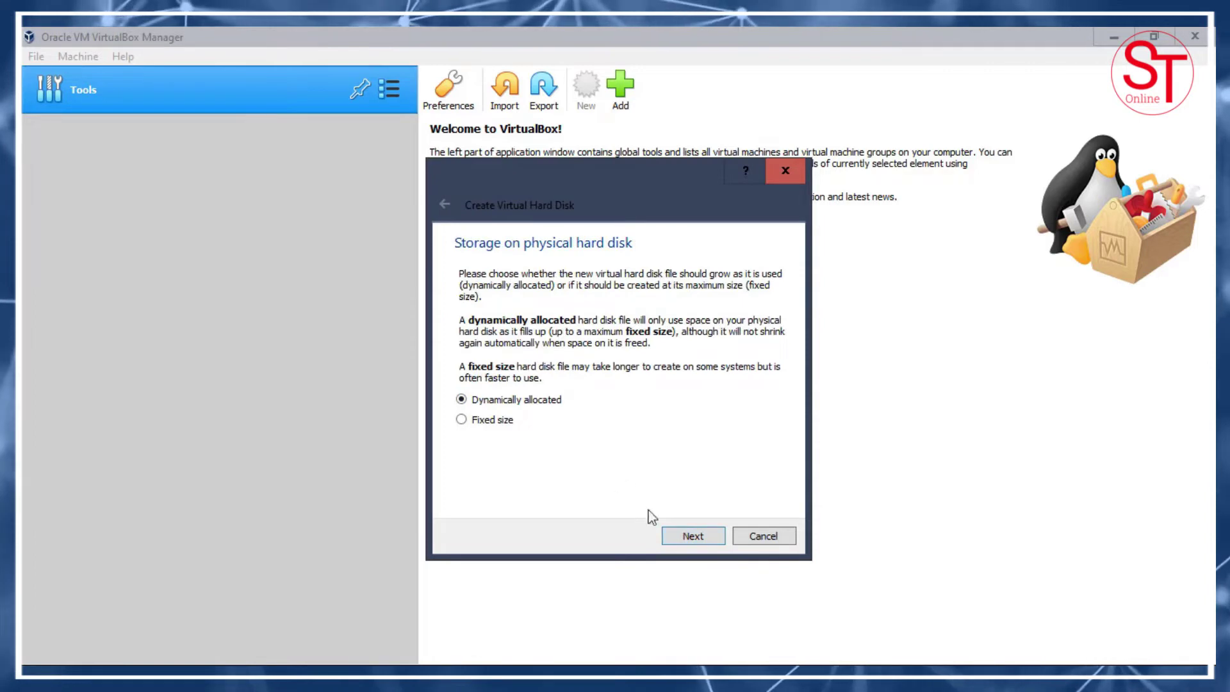
left_click(696, 539)
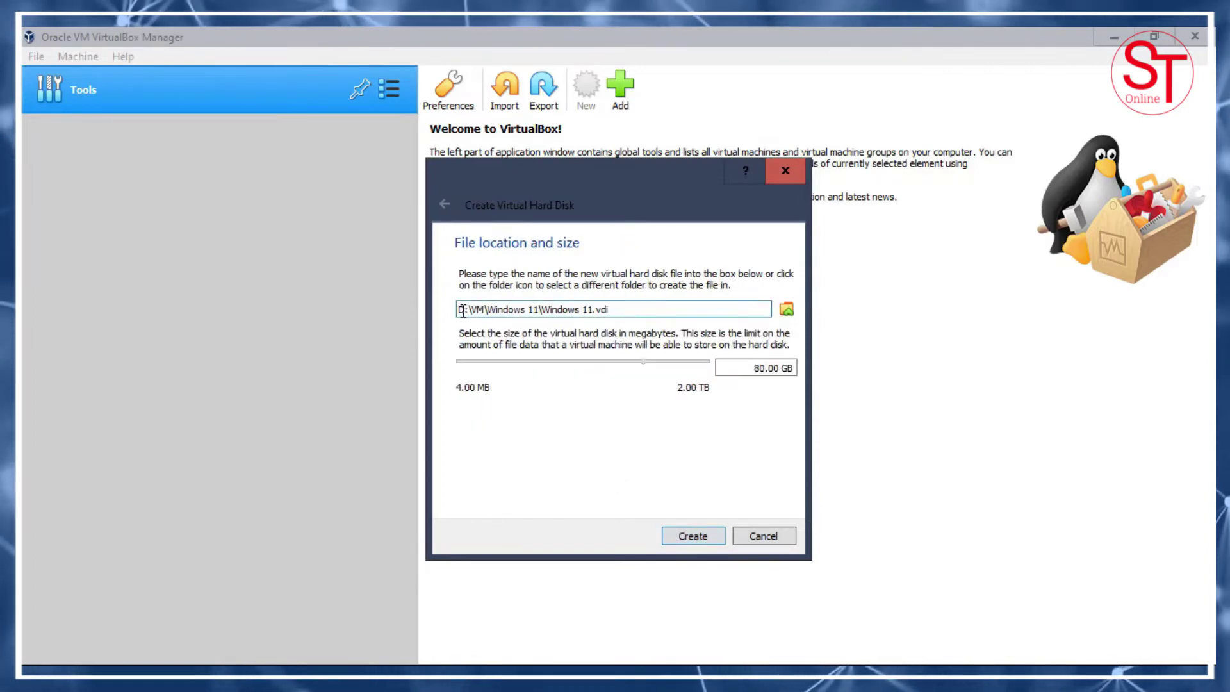
left_click_drag(535, 310, 611, 310)
left_click(612, 310)
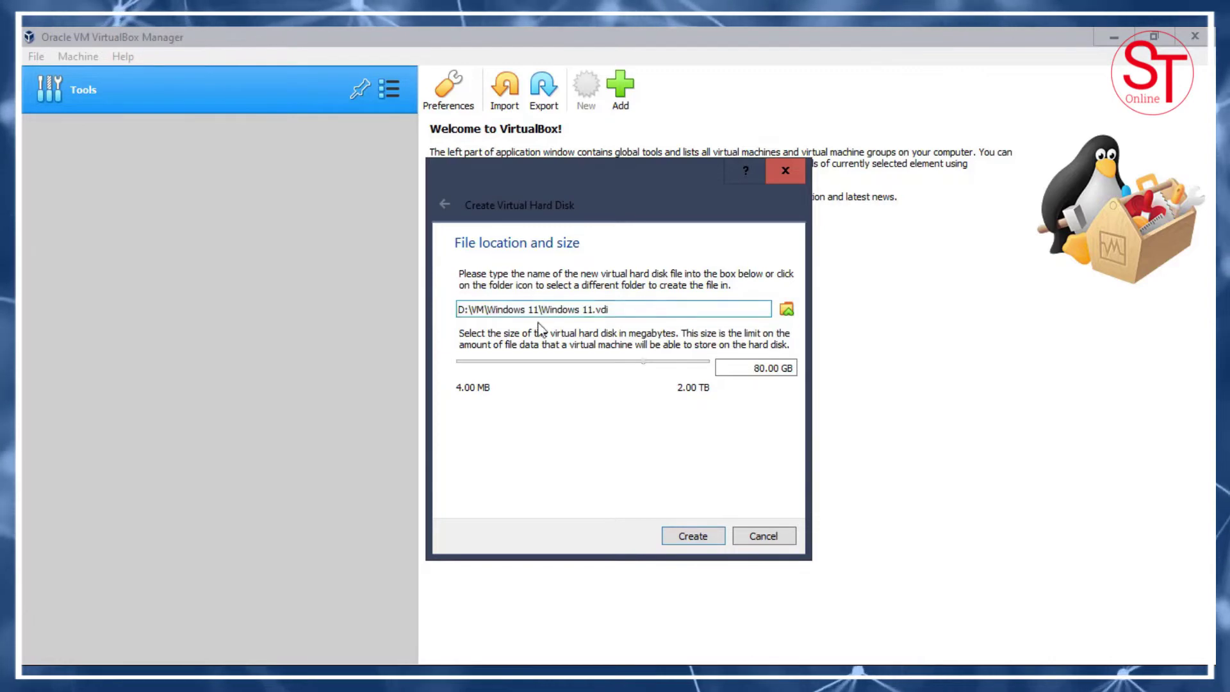
left_click(691, 538)
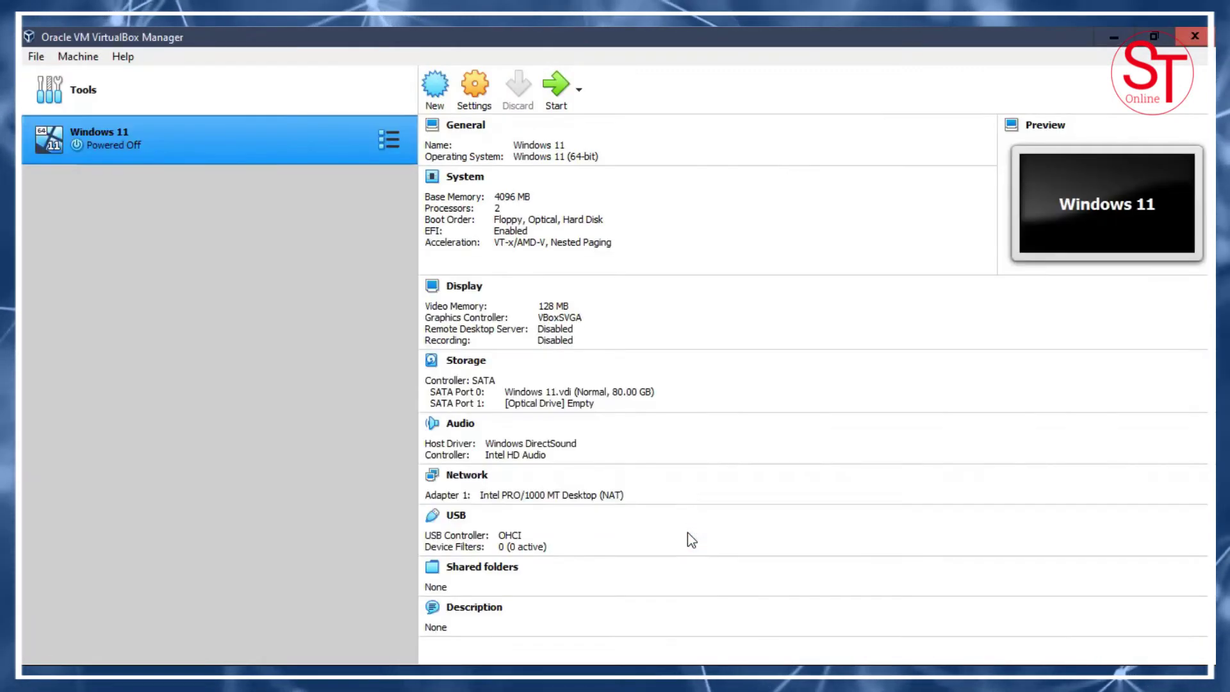
Run Virtual Machine USB Boot.x64 from the "Install on unsupported VirtualBox" folder as administrator.
left_click(574, 570)
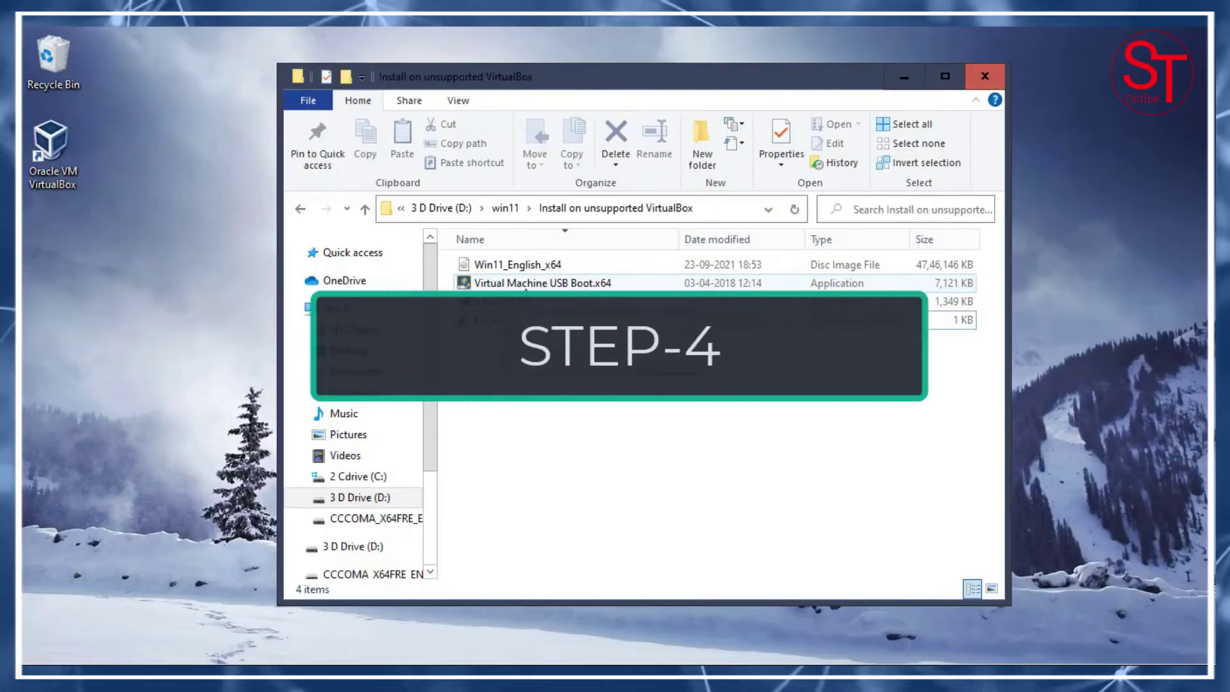
right_click(556, 285)
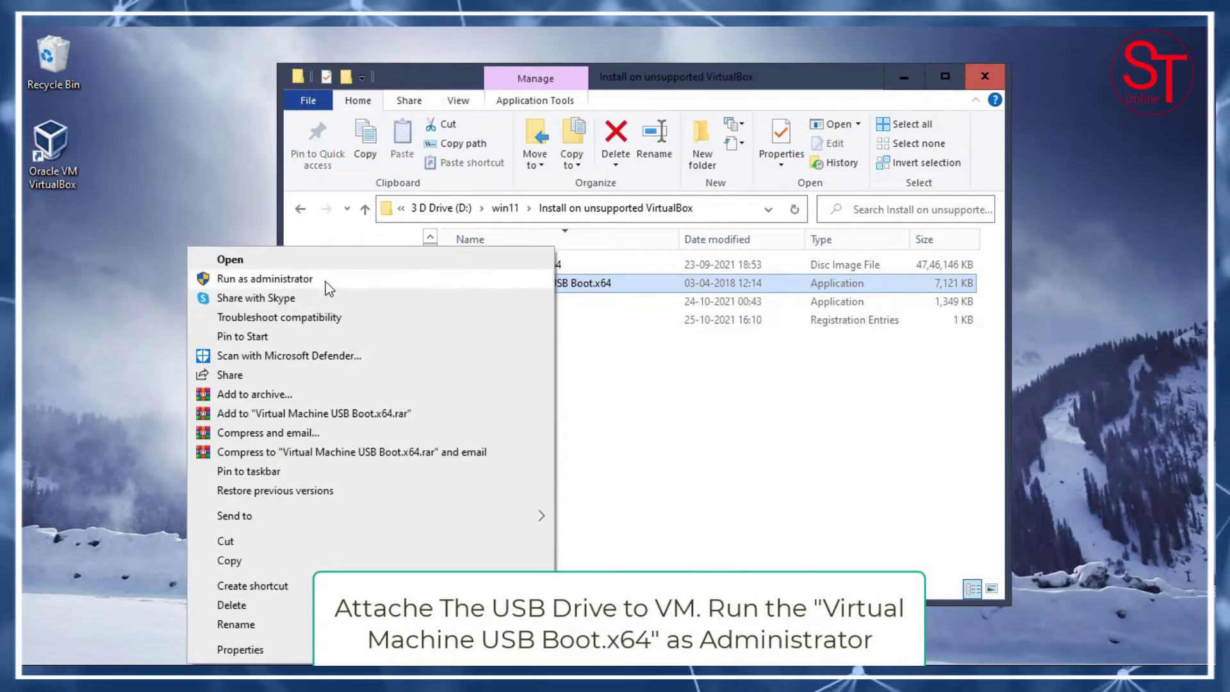
left_click(328, 286)
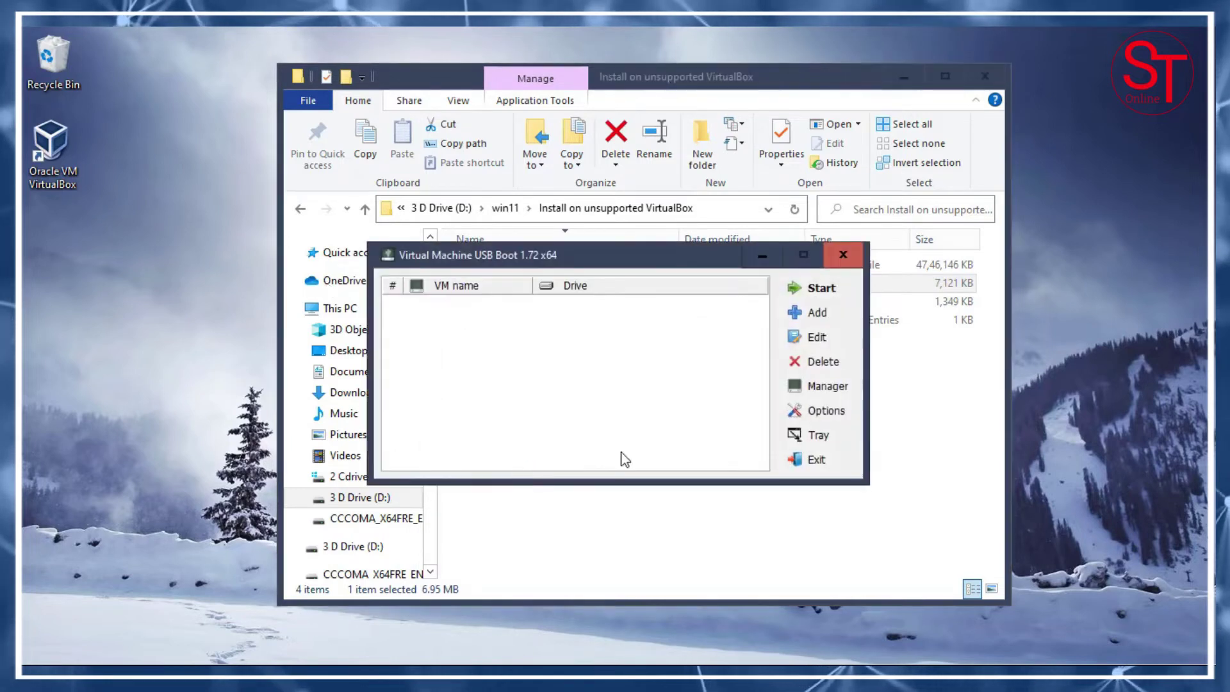
Add a VirtualBox entry for the "Windows 11" VM that boots from the USB JetFlash Transcend 8GB drive [G:].
left_click(826, 312)
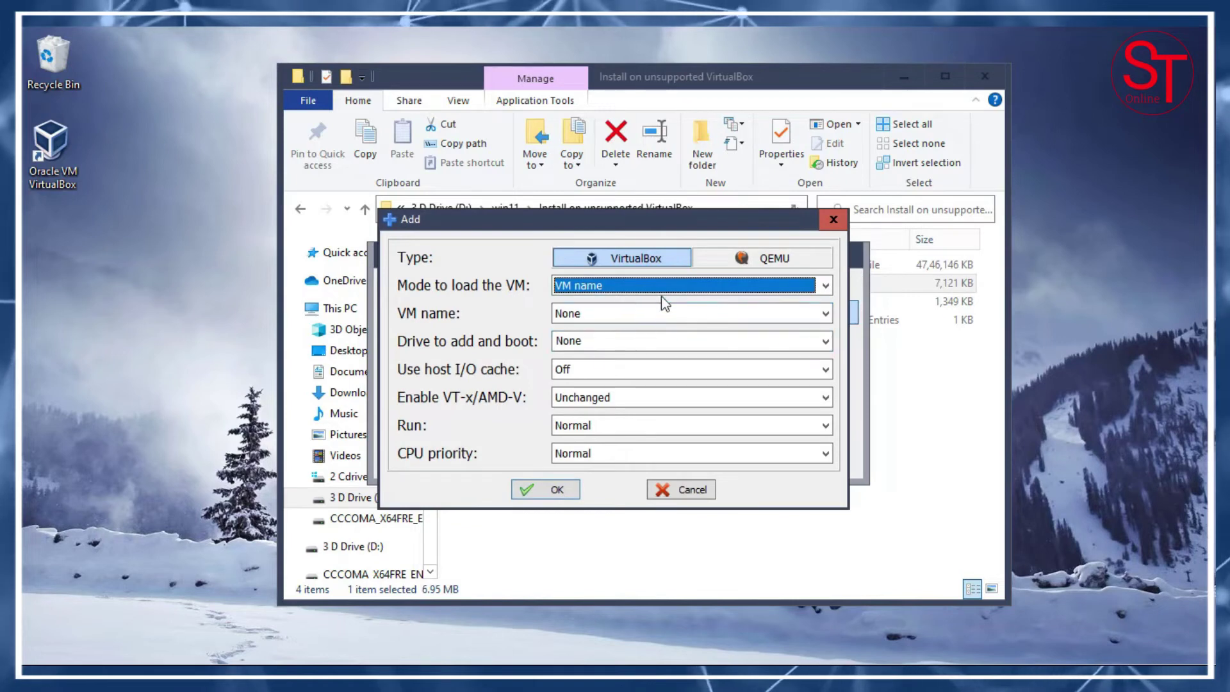
left_click(637, 313)
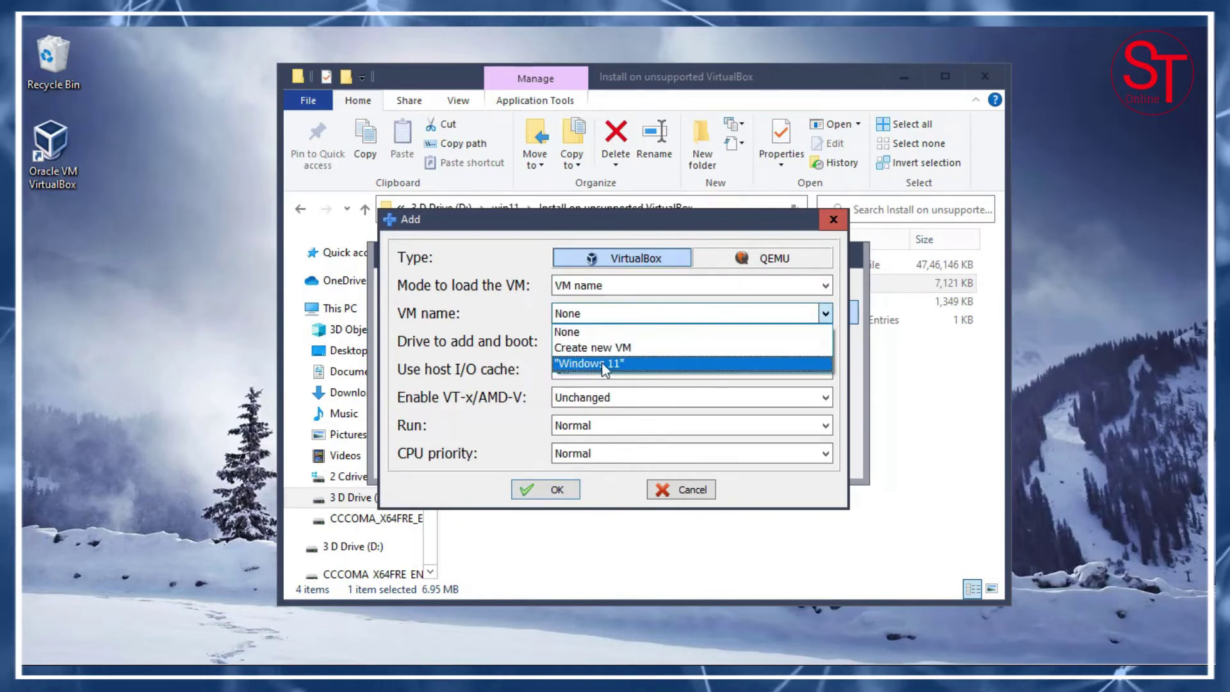
left_click(645, 364)
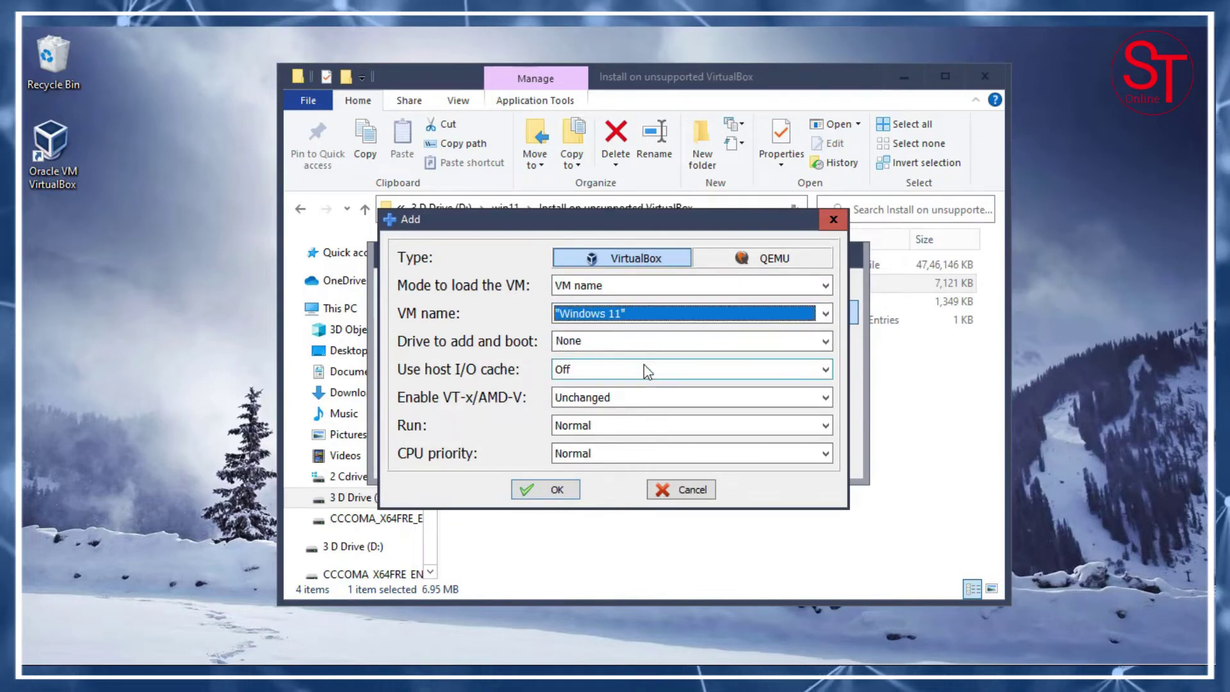
left_click(646, 346)
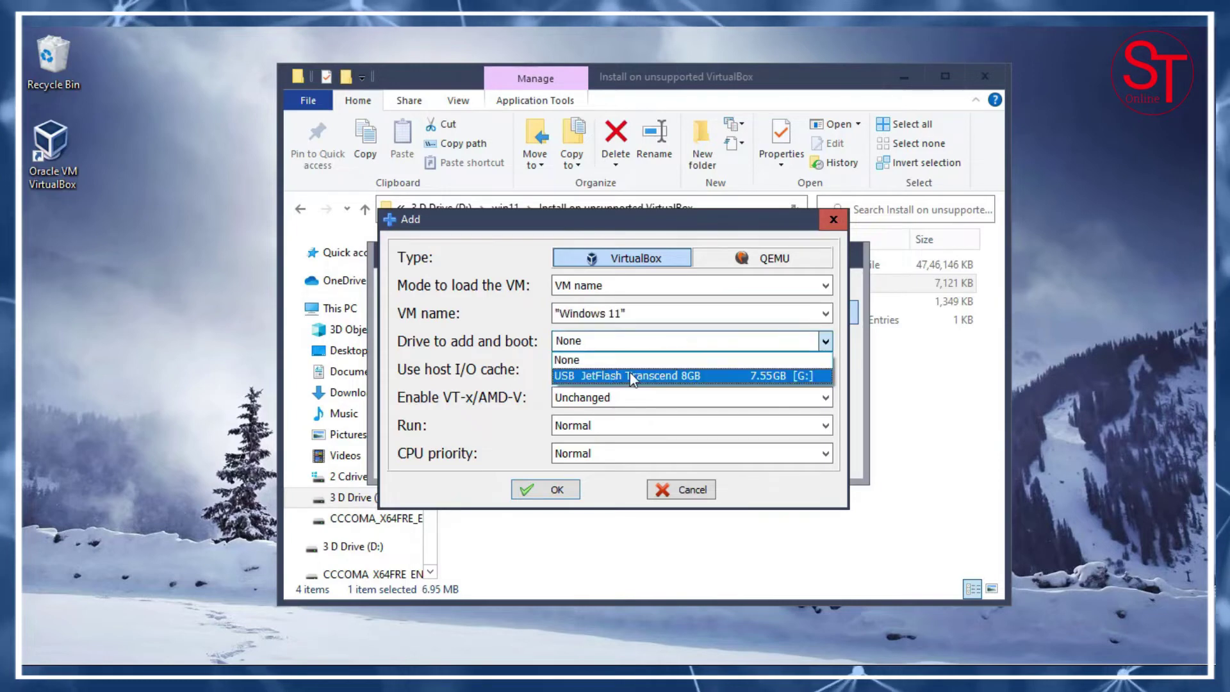
left_click(685, 377)
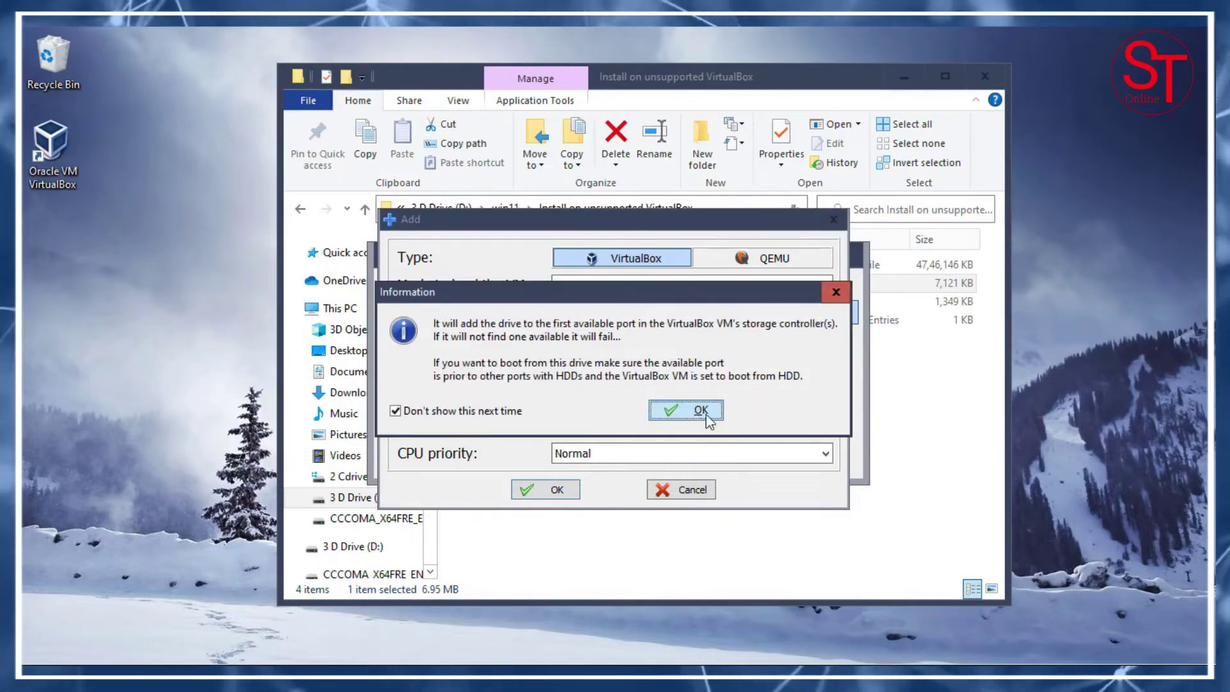
left_click(698, 415)
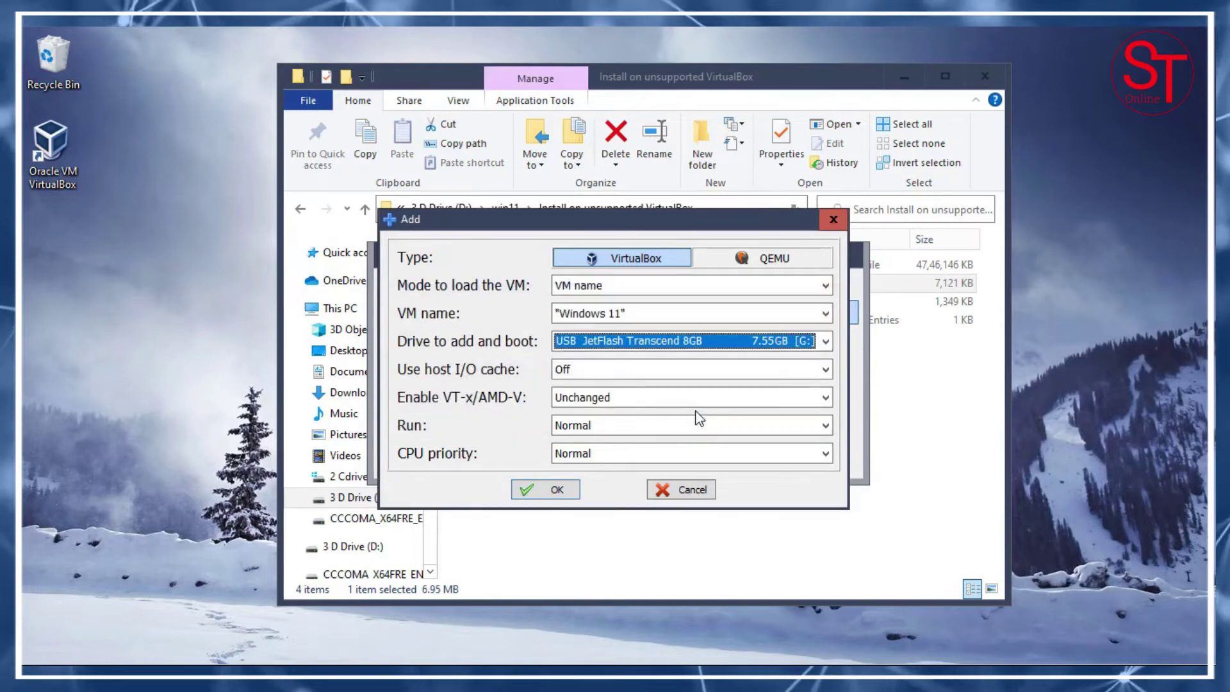
left_click(537, 491)
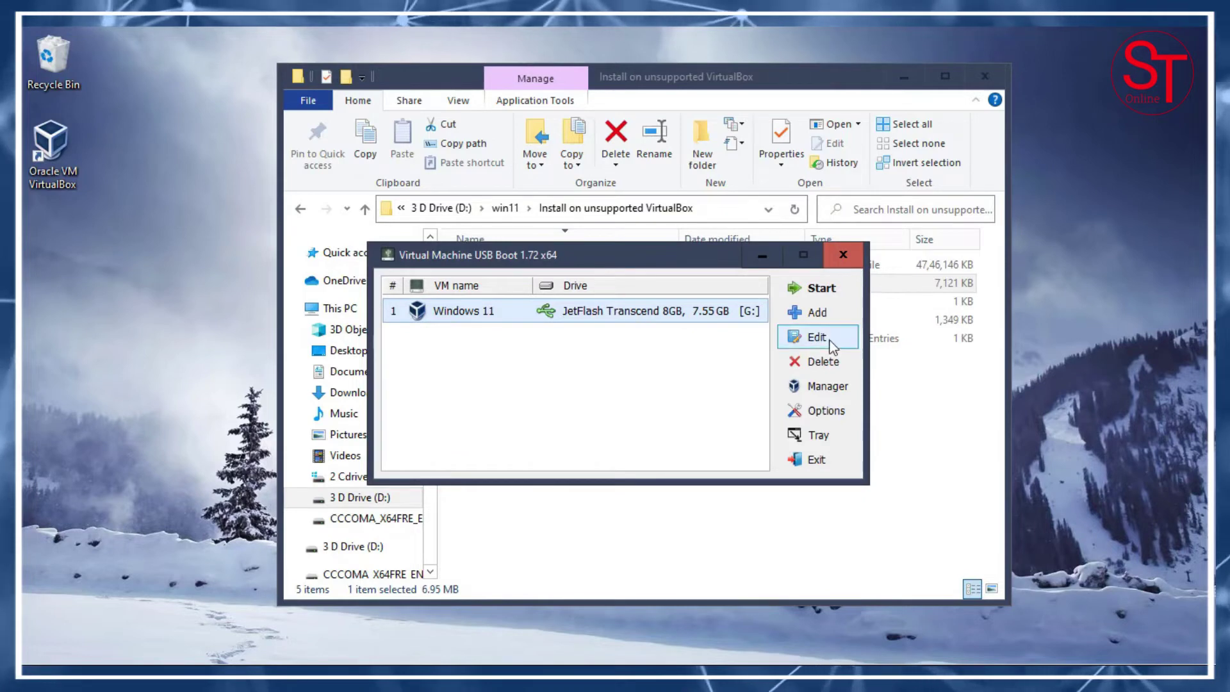
Start the Windows 11 entry, allowing the other drives to be shifted so the USB drive comes first, and dismiss the VirtualBox error.
left_click(816, 292)
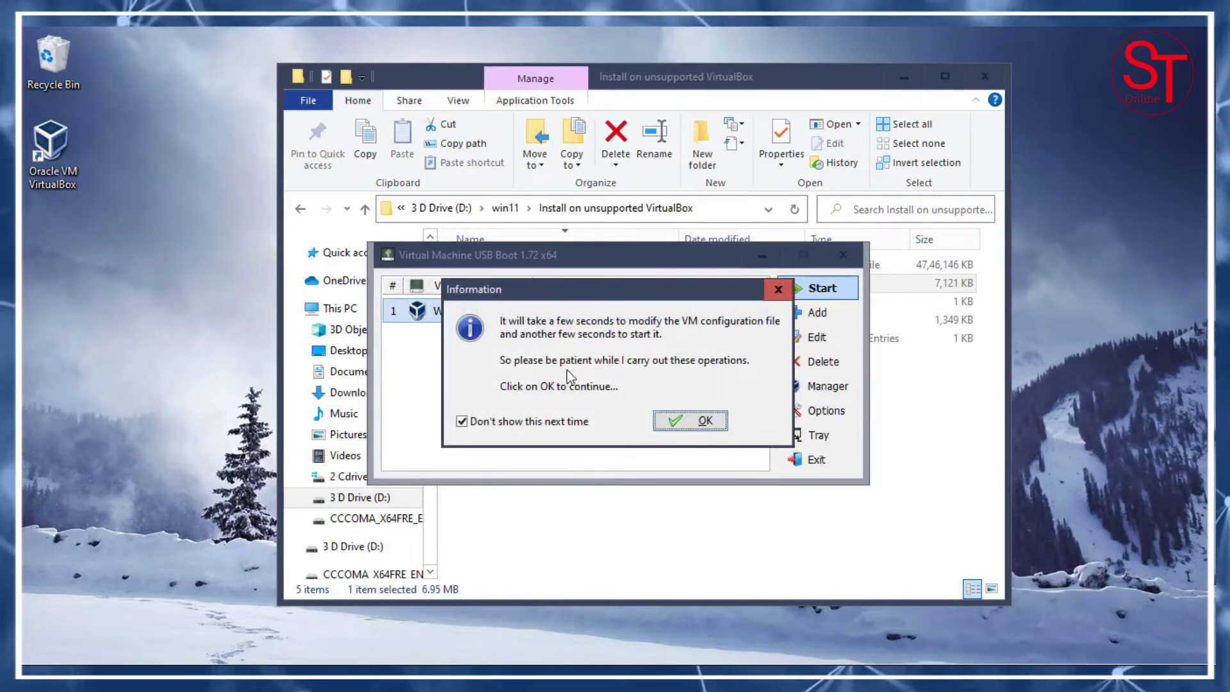
left_click(666, 420)
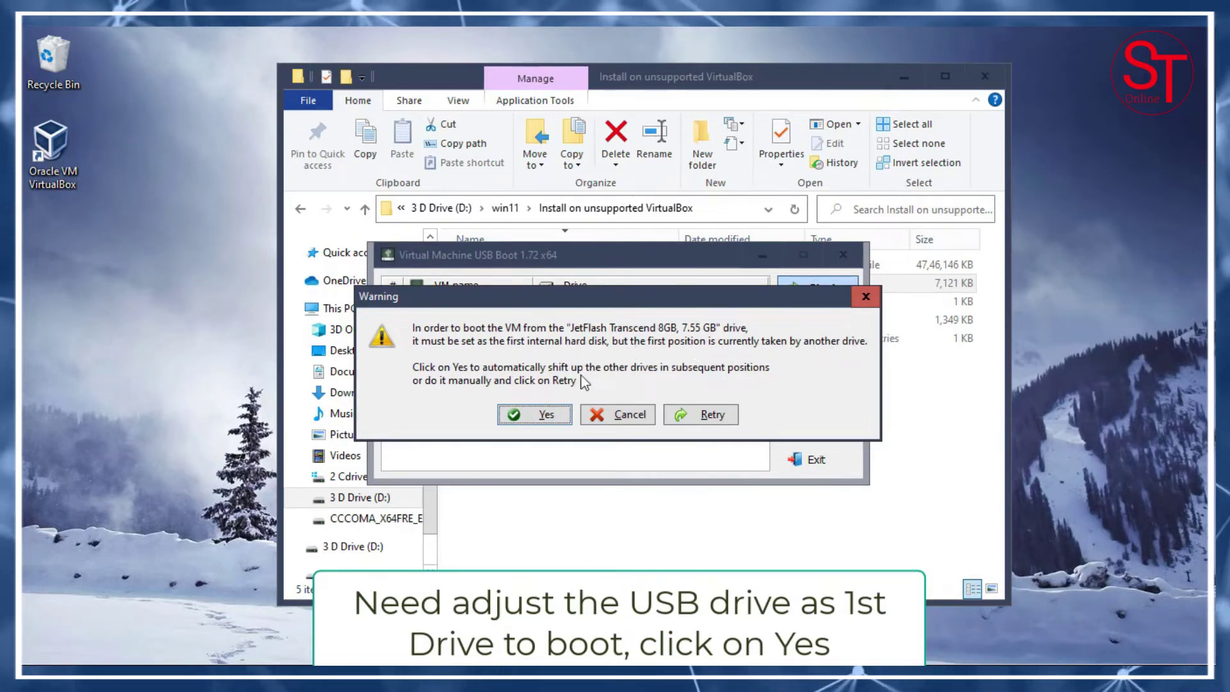
left_click(540, 413)
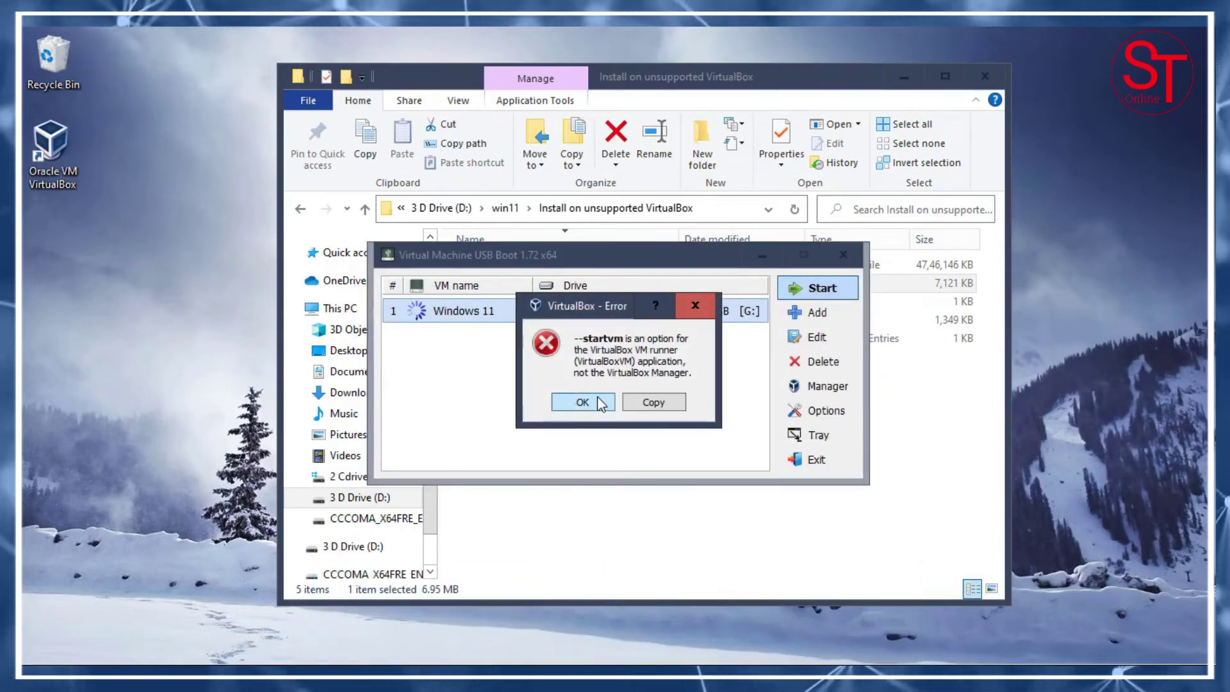
left_click(583, 402)
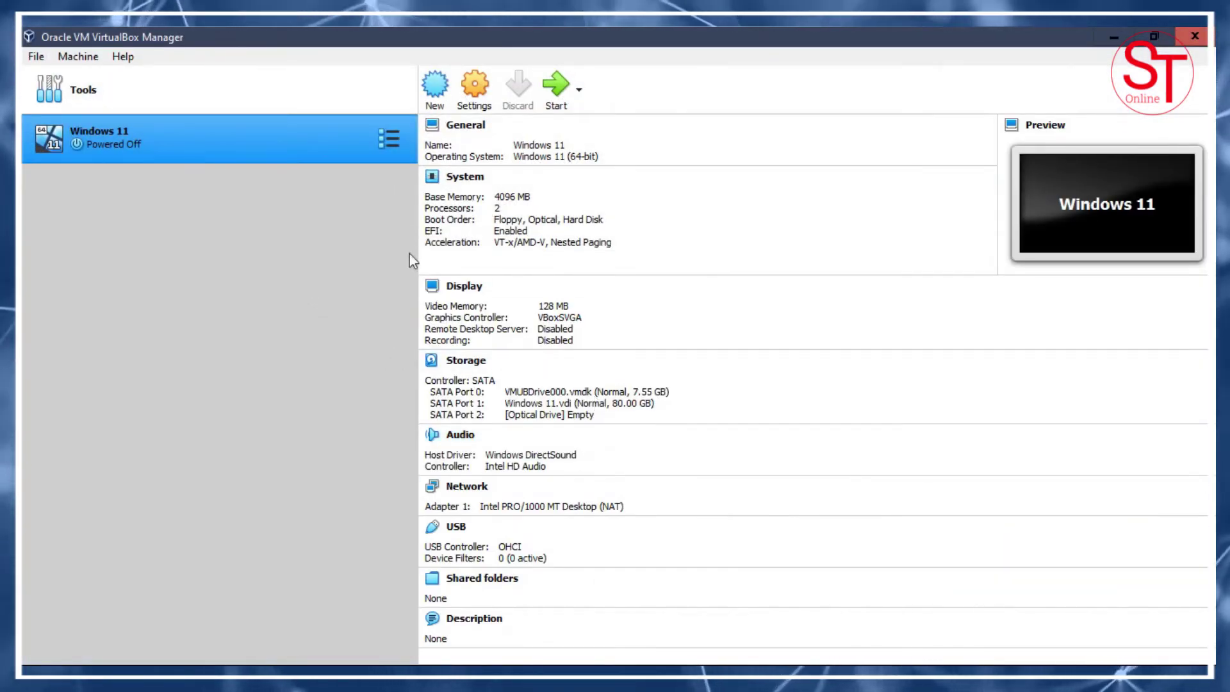
In the Windows 11 VM's system settings, move Hard Disk to the top of the boot order and disable EFI.
left_click(475, 101)
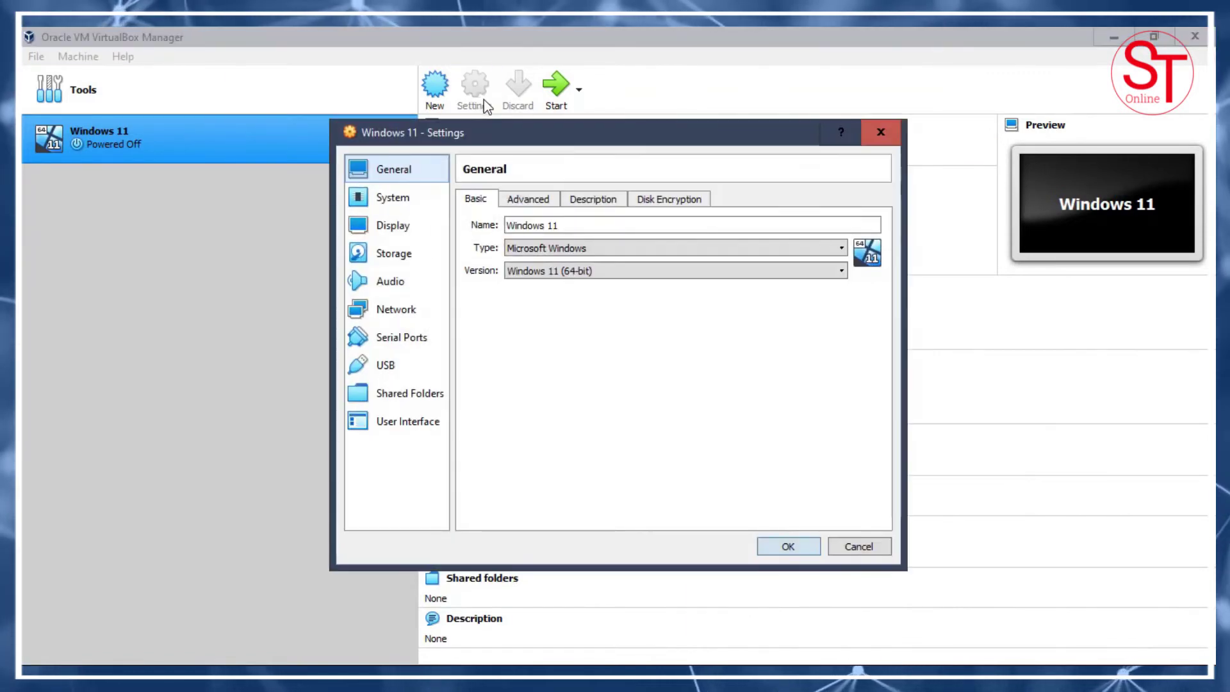
left_click(408, 197)
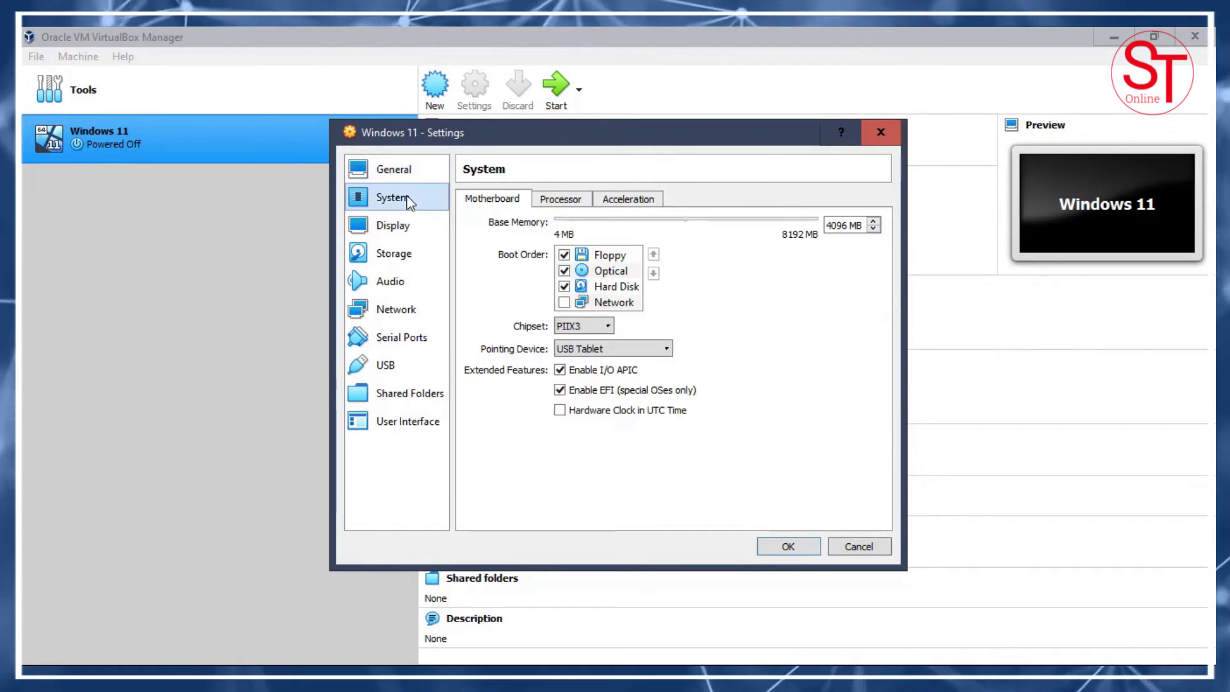
left_click(608, 290)
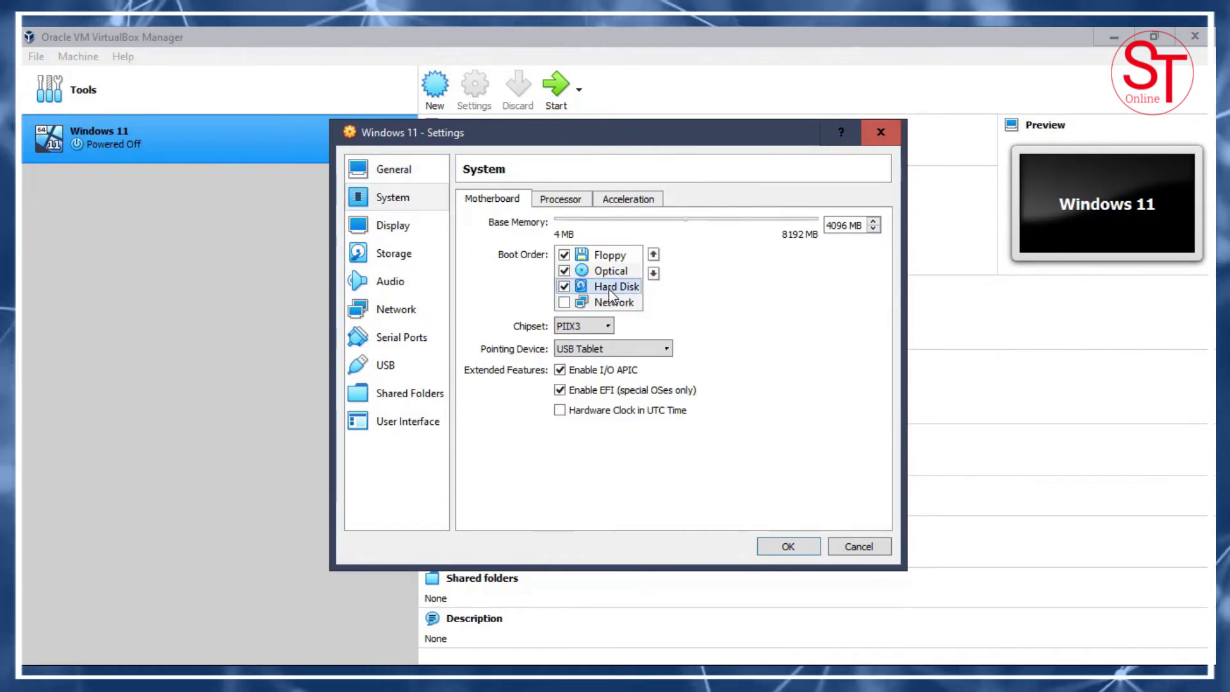
left_click(655, 255)
left_click(653, 255)
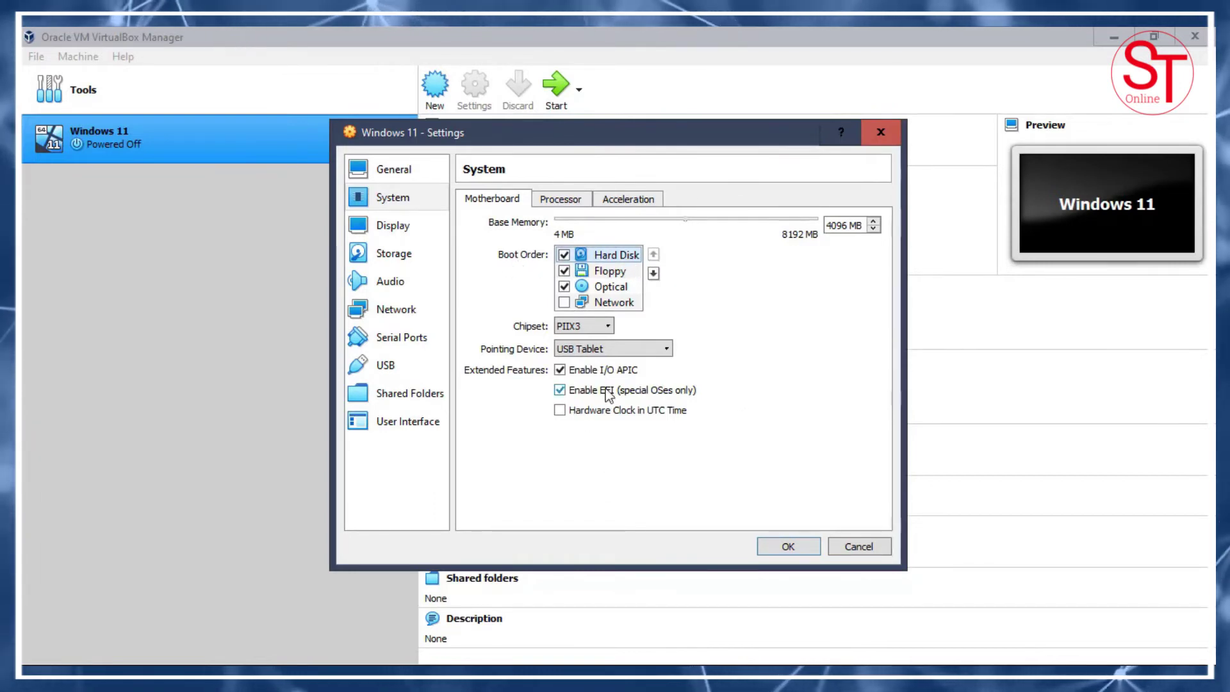
left_click(561, 391)
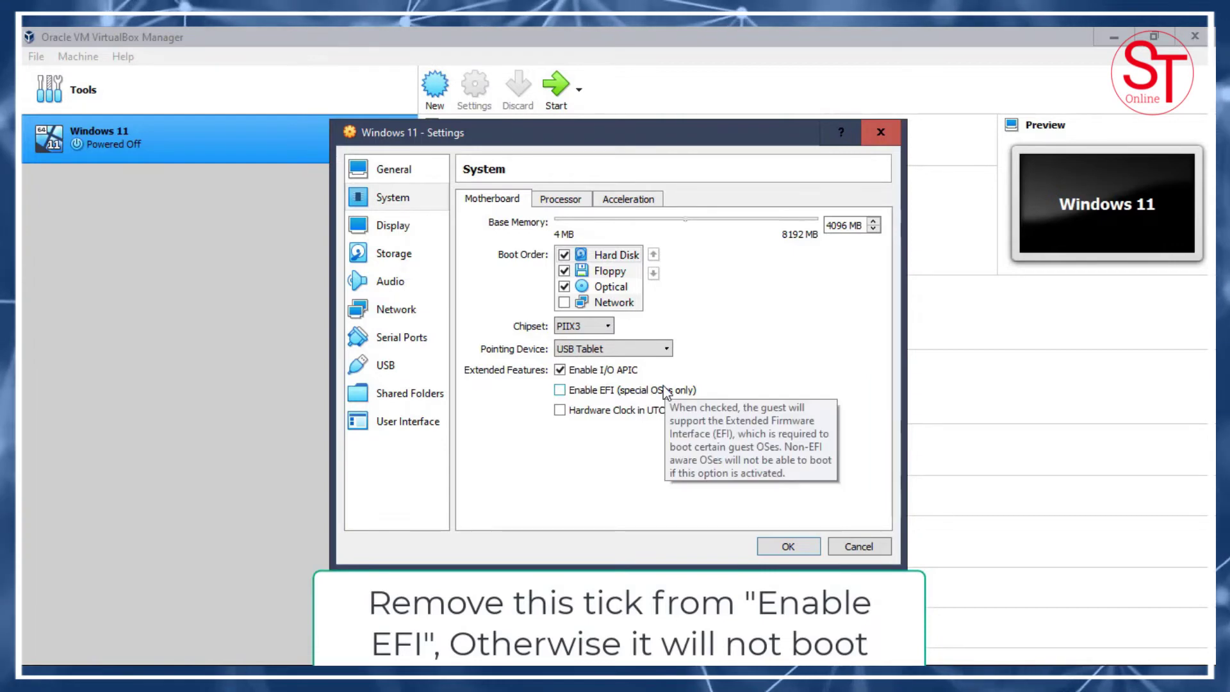
left_click(768, 544)
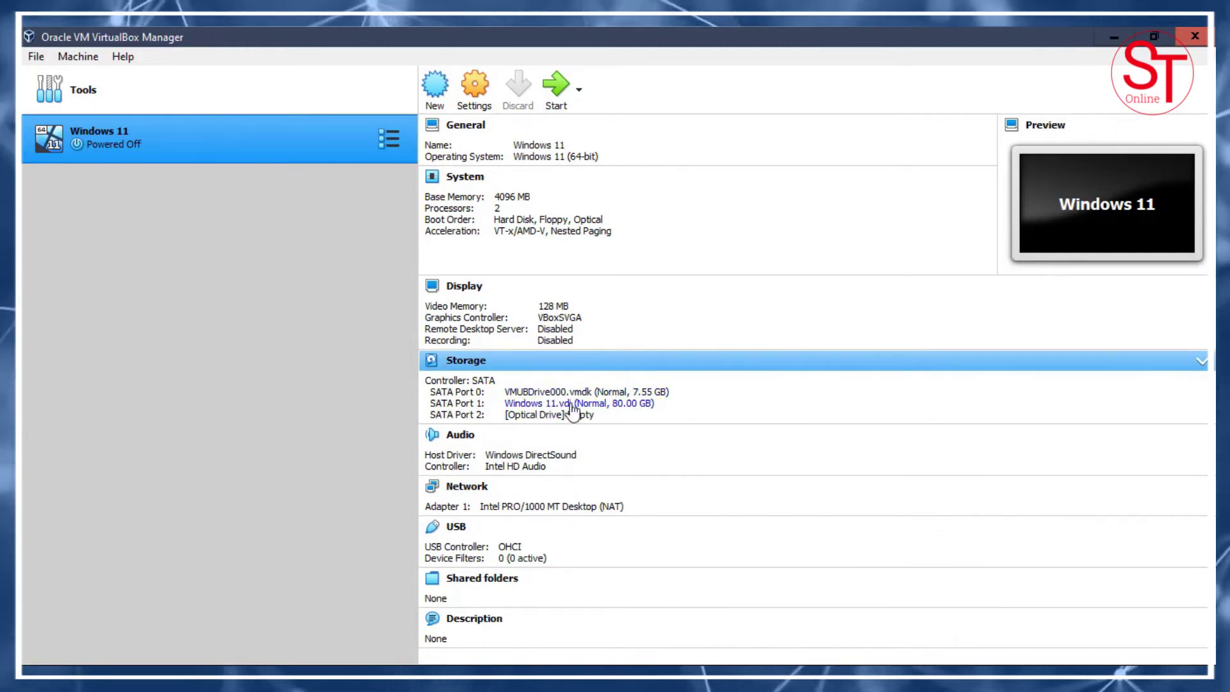
Start the Windows 11 virtual machine without choosing a start-up disk and reposition its window.
left_click(557, 96)
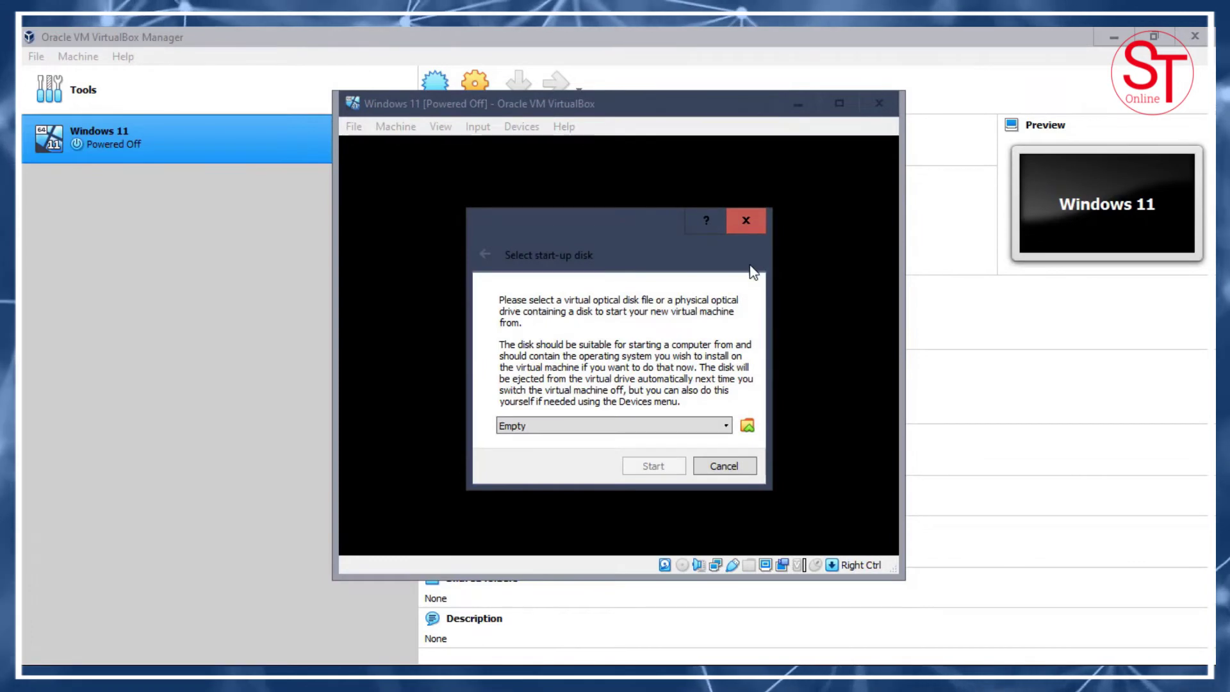
left_click(724, 466)
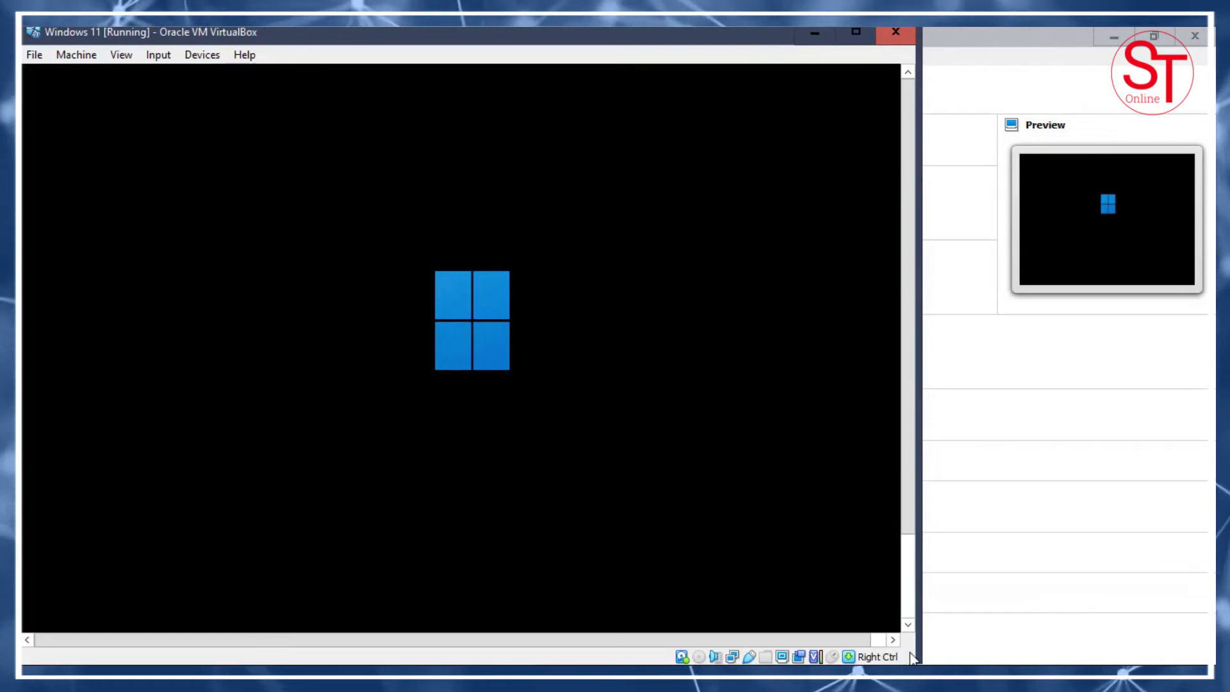
left_click_drag(532, 37, 642, 46)
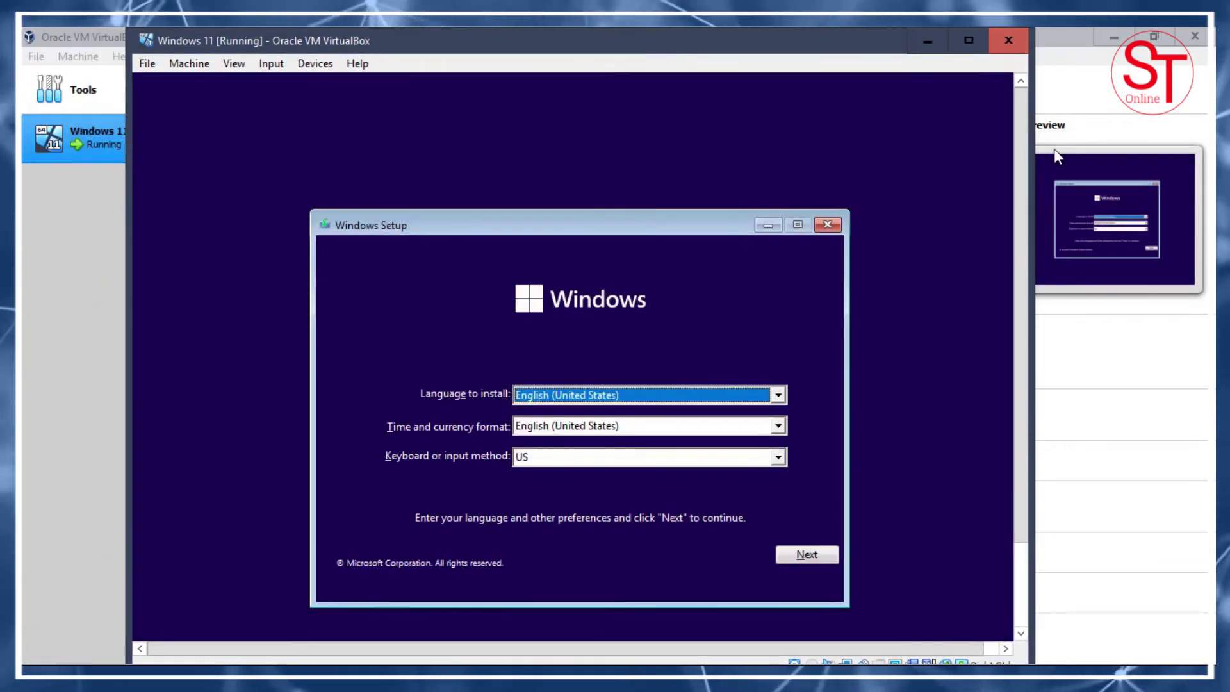
Accept English (United States) and the US keyboard in Windows Setup and start the installation.
left_click(801, 554)
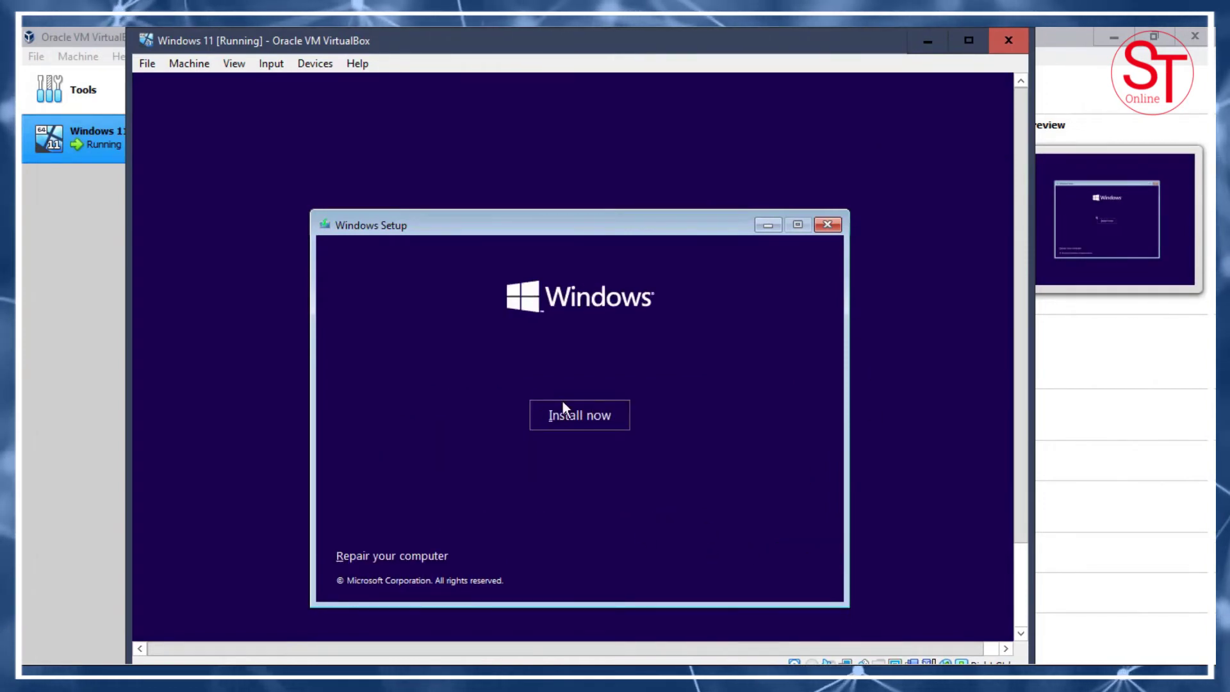
left_click(583, 418)
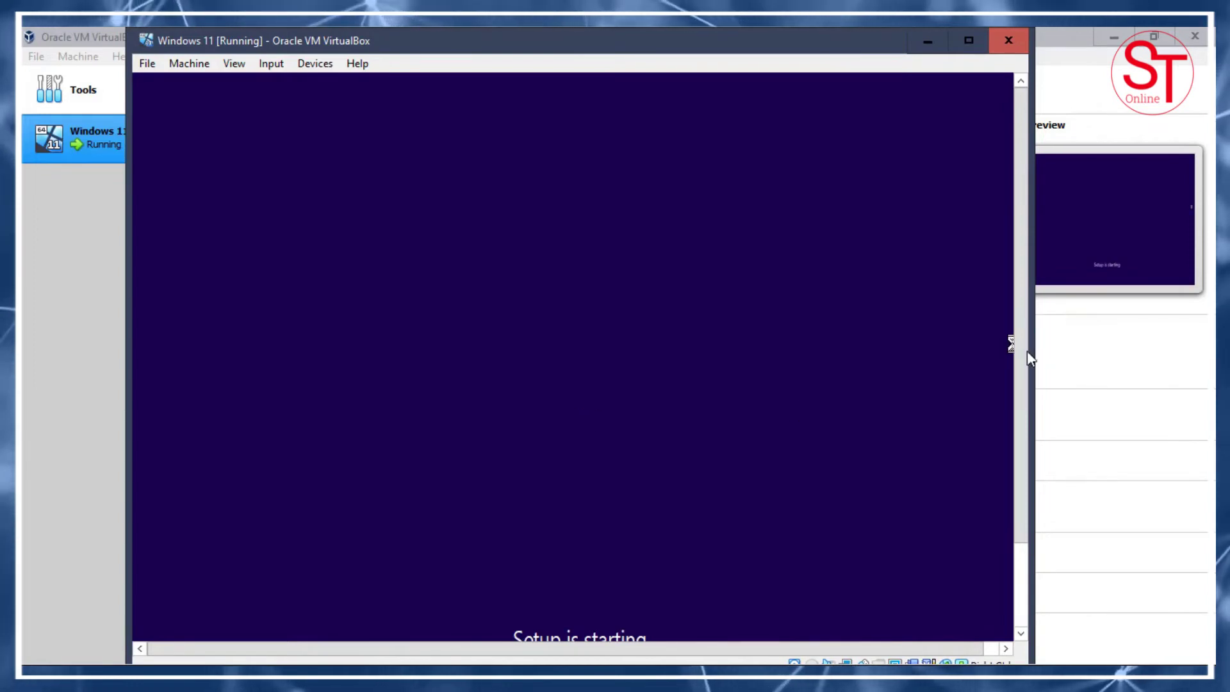
scroll(1021, 384, "down", 2)
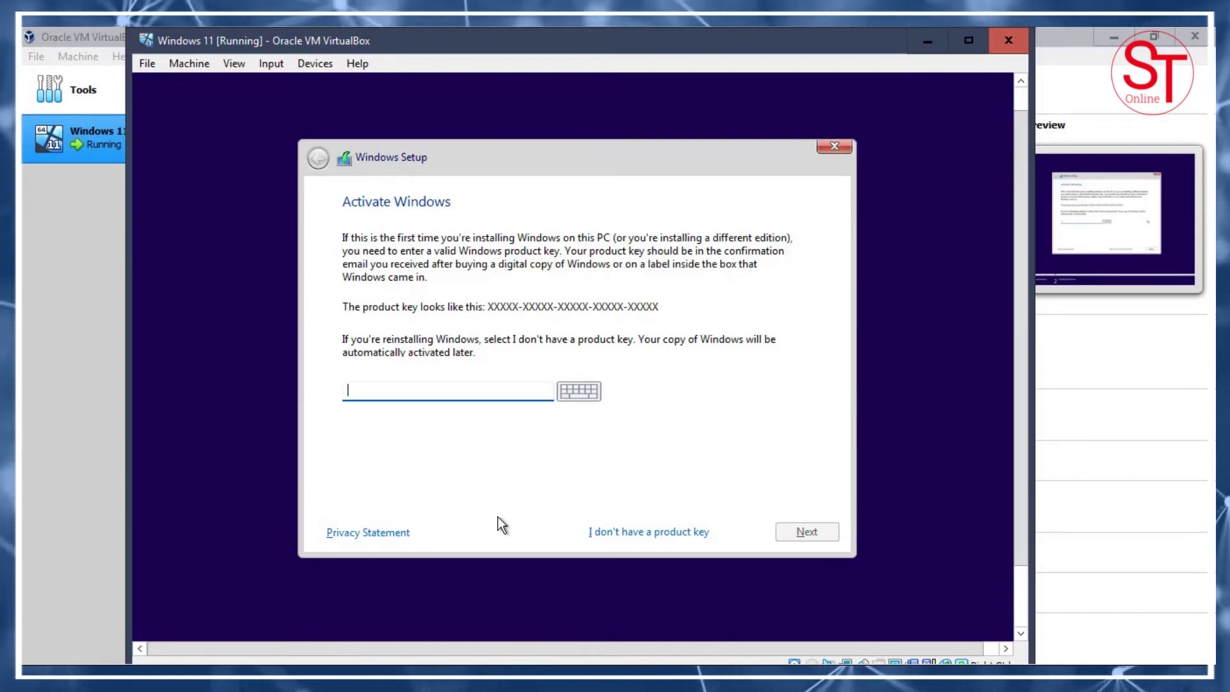
Continue without a product key and choose Windows 11 Pro as the operating system to install.
left_click(644, 529)
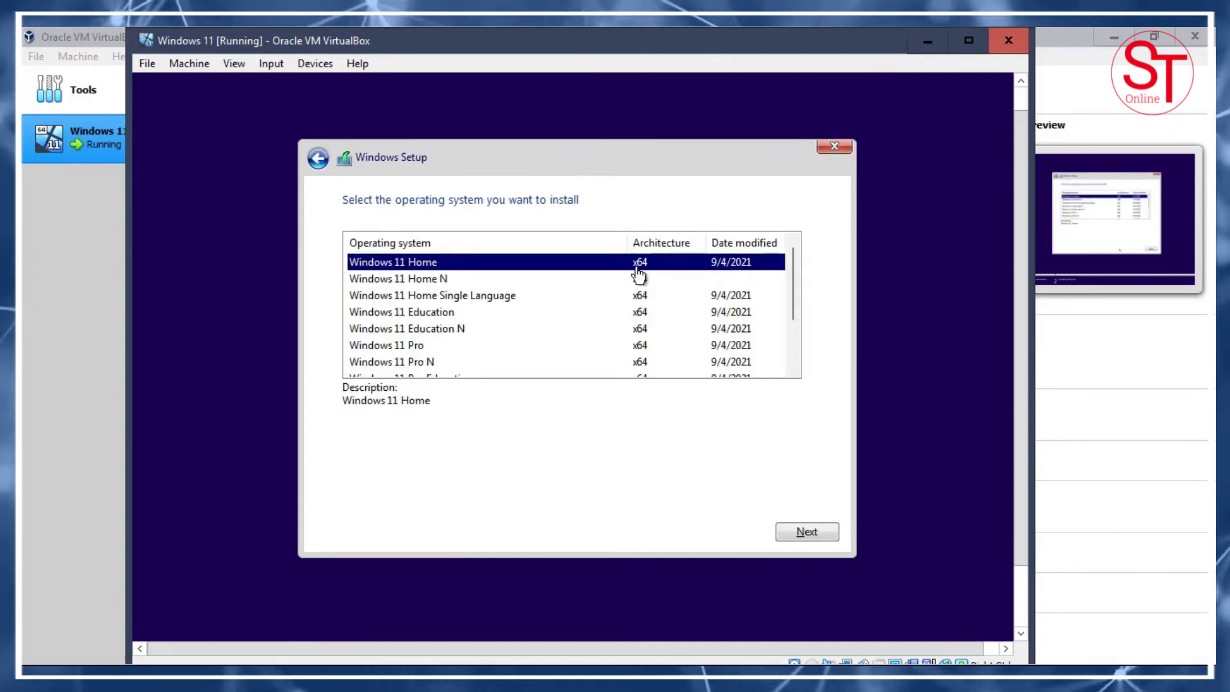
left_click(405, 349)
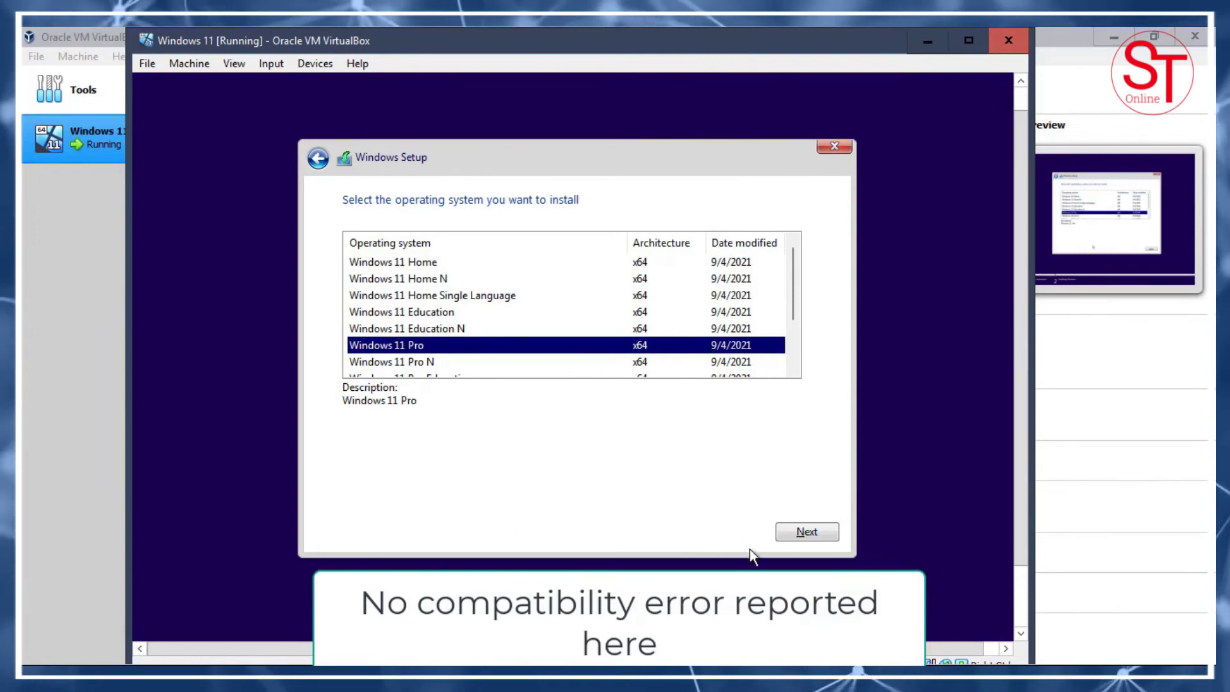
left_click(788, 531)
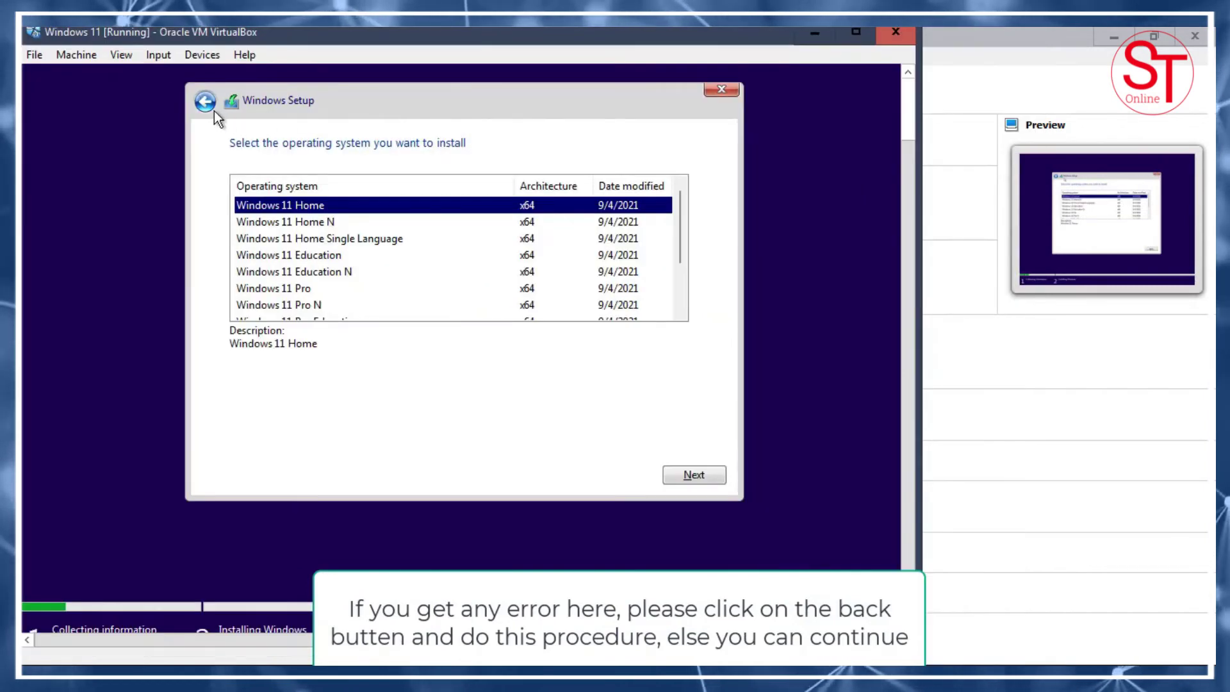
Return to the Activate Windows page of the setup and open a command prompt.
left_click(205, 104)
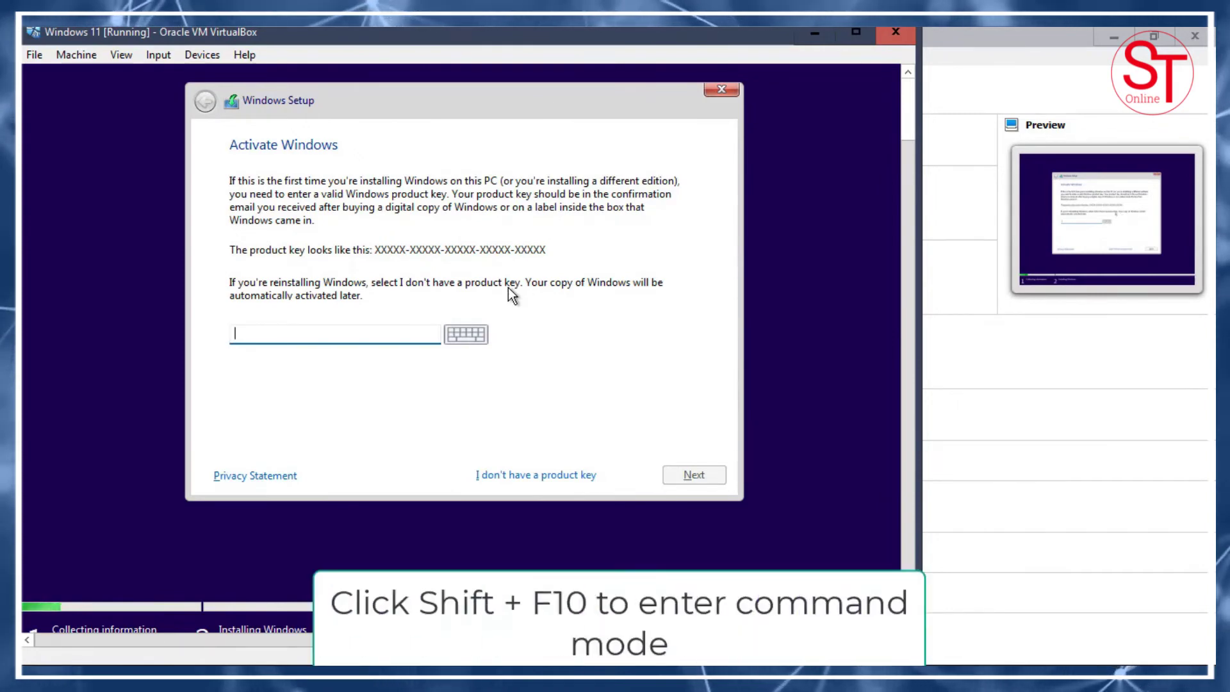
key("shift+F10")
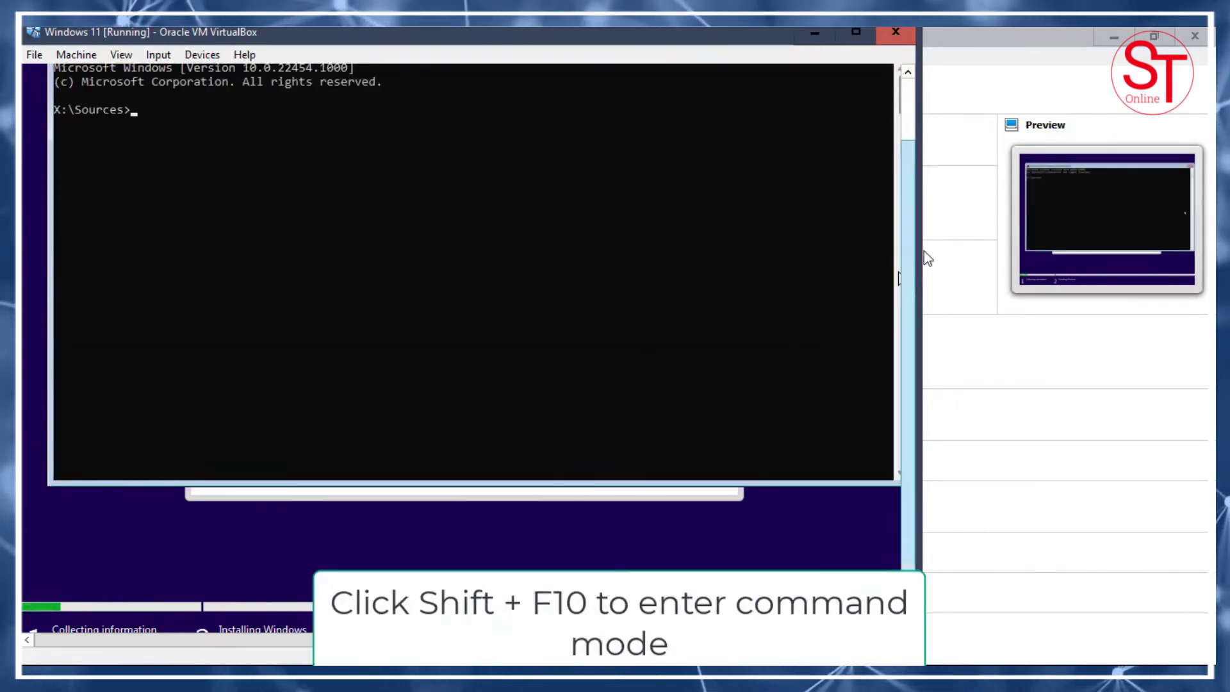
scroll(912, 258, "up", 2)
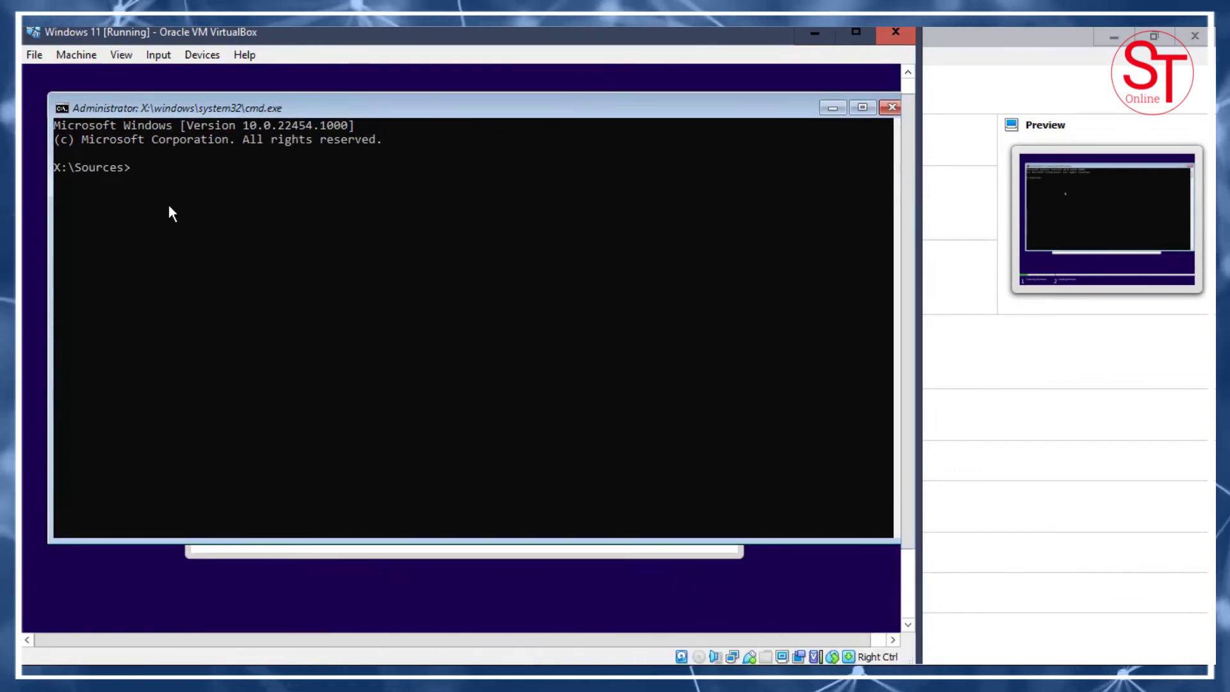
Launch the Registry Editor from the command prompt with regedit.
left_click(169, 182)
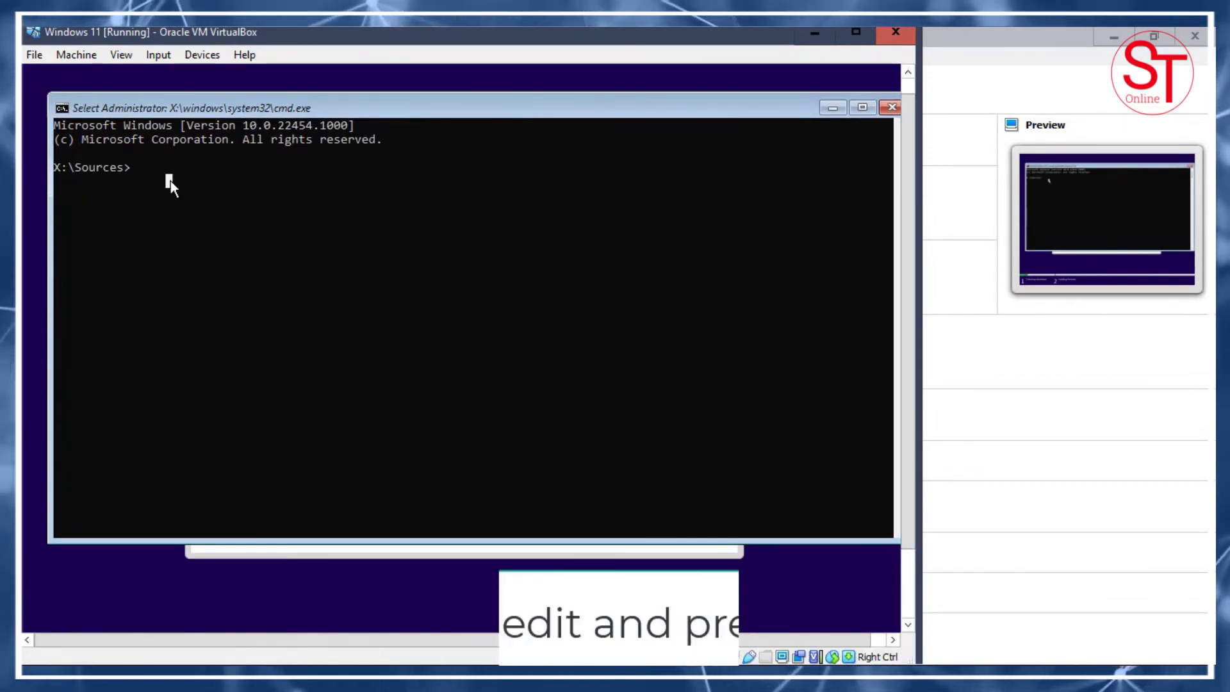
key("Escape")
type("re")
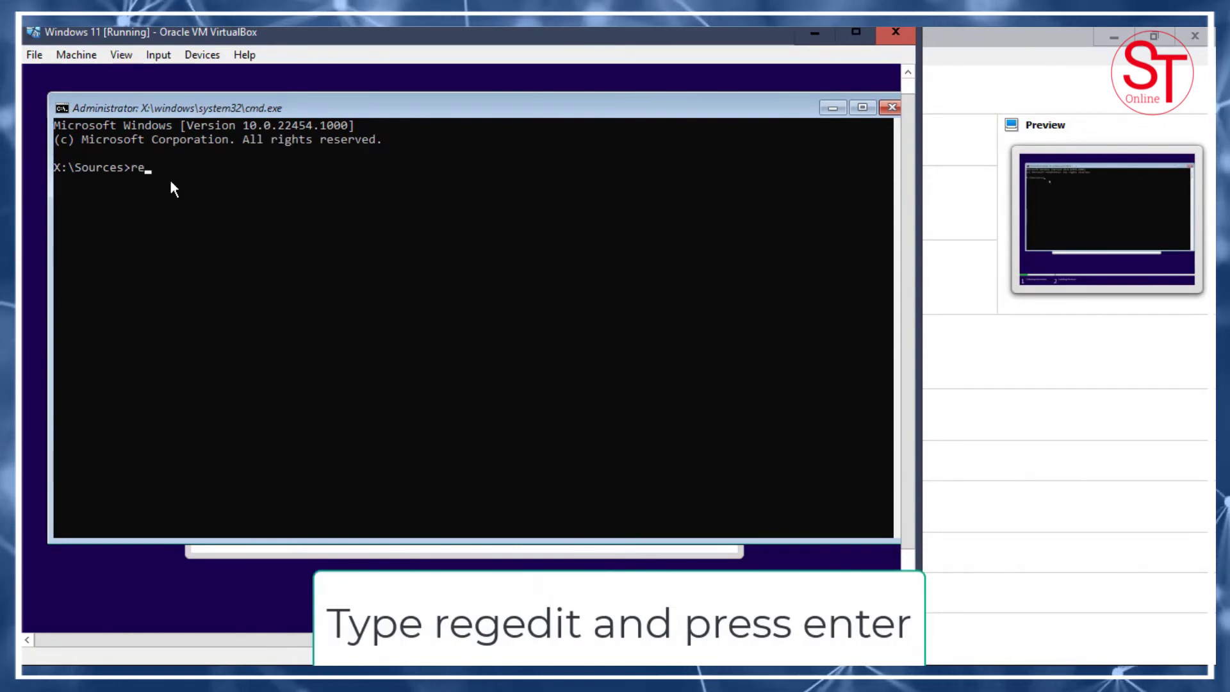
type("gedit")
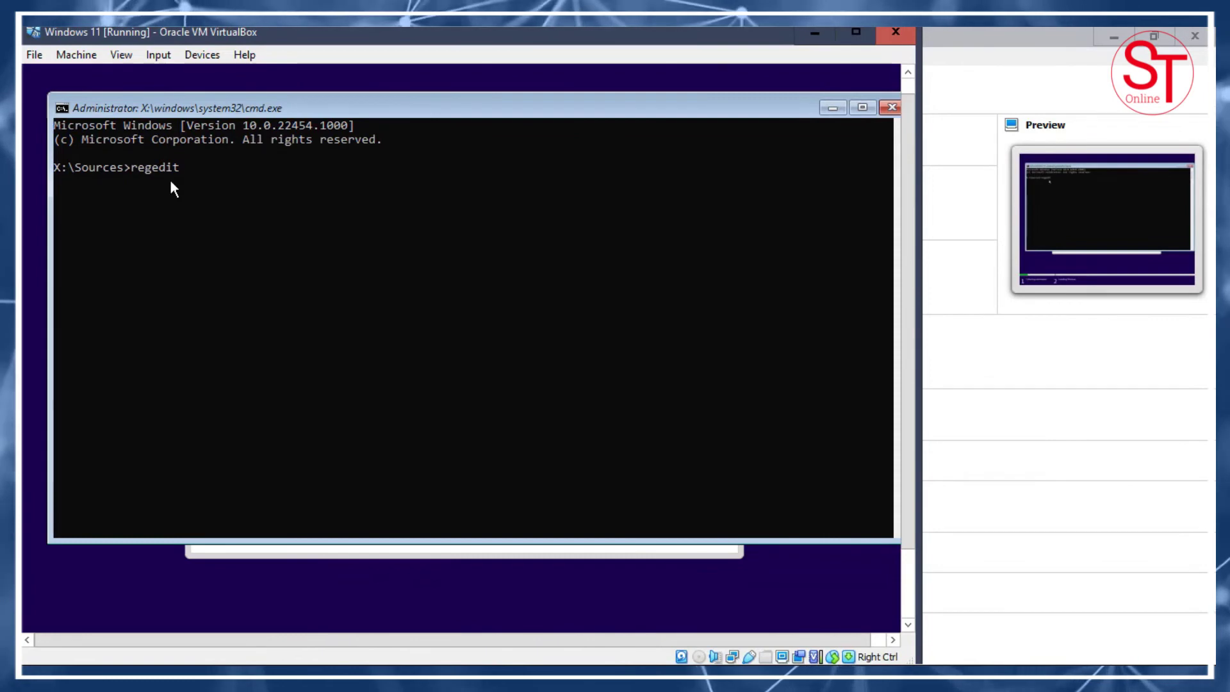
key("Return")
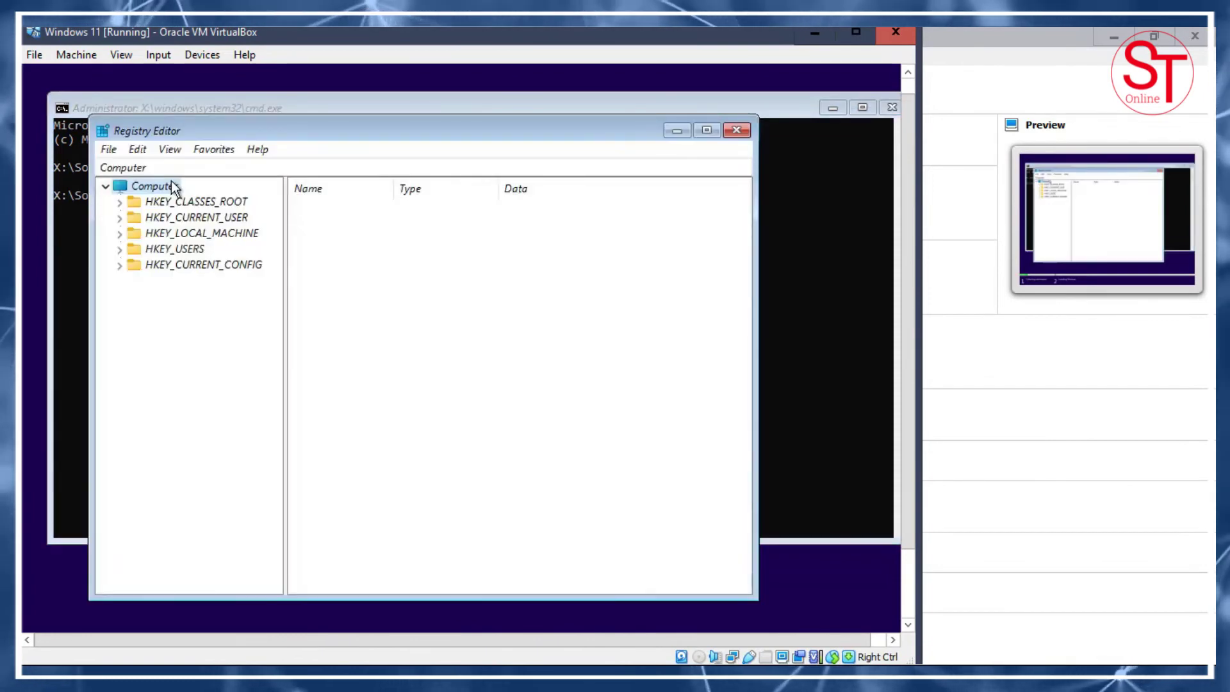
Import the FixWin11 registry file from the CCCOMA_X64FRE_EN-US_DV9 (C:) USB drive into the registry.
left_click(108, 150)
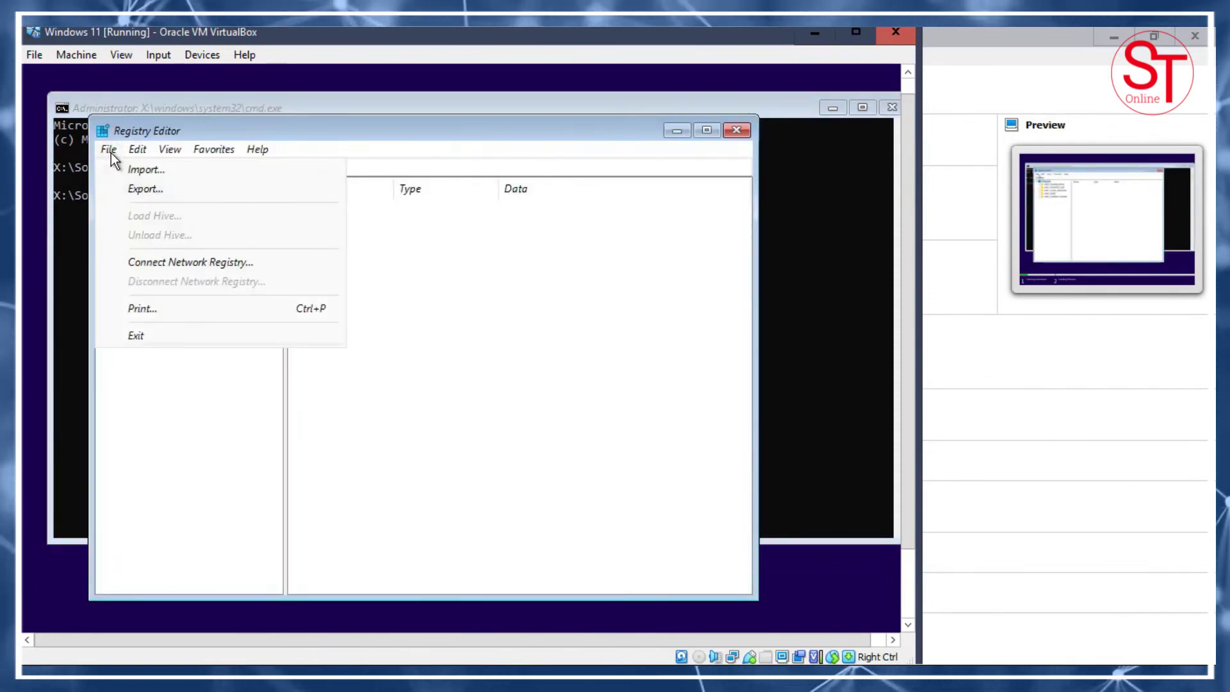
left_click(172, 172)
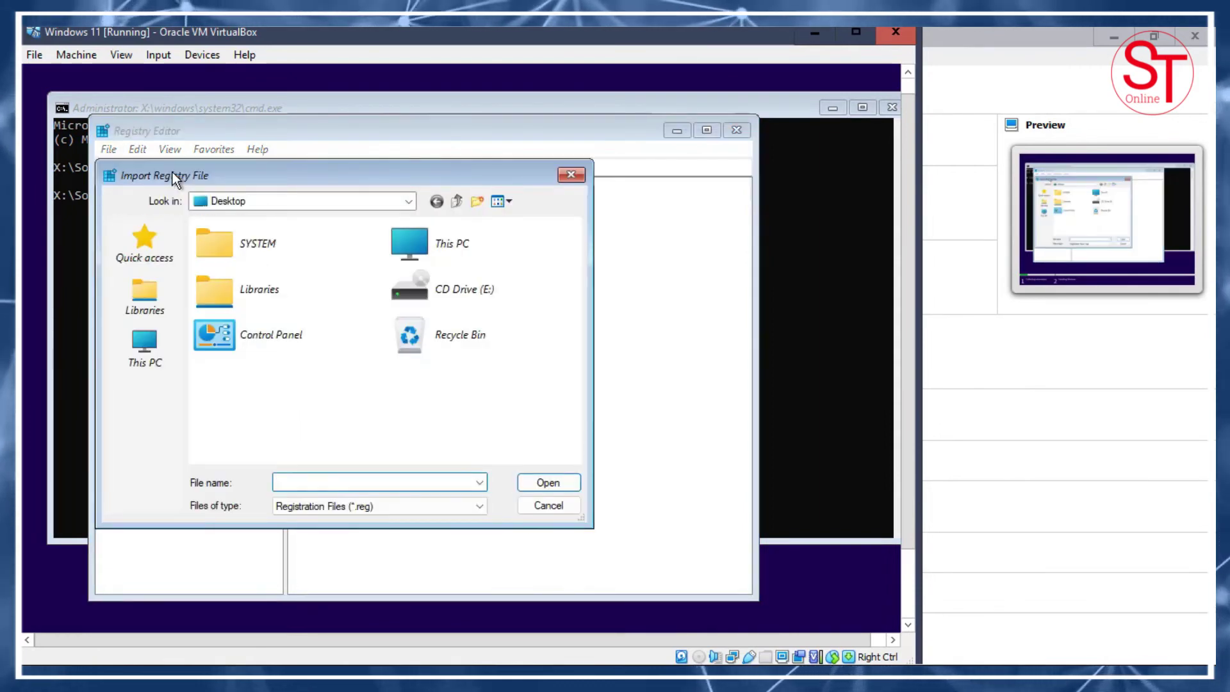
left_click(146, 347)
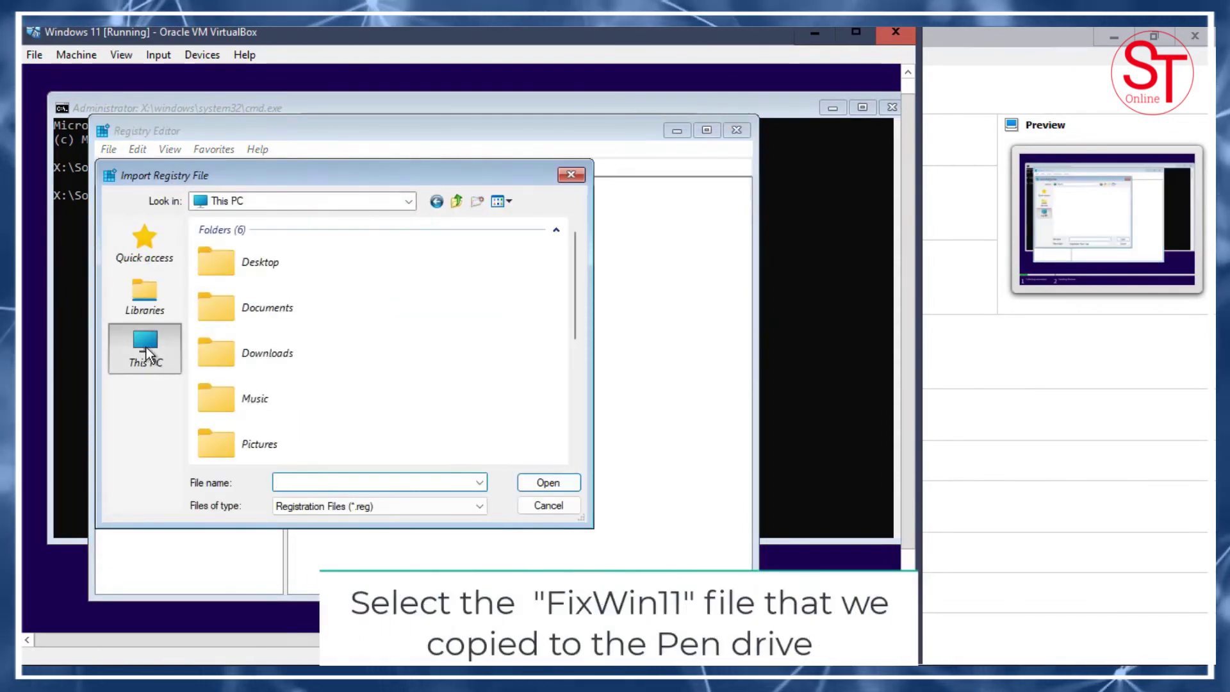
left_click_drag(577, 290, 565, 439)
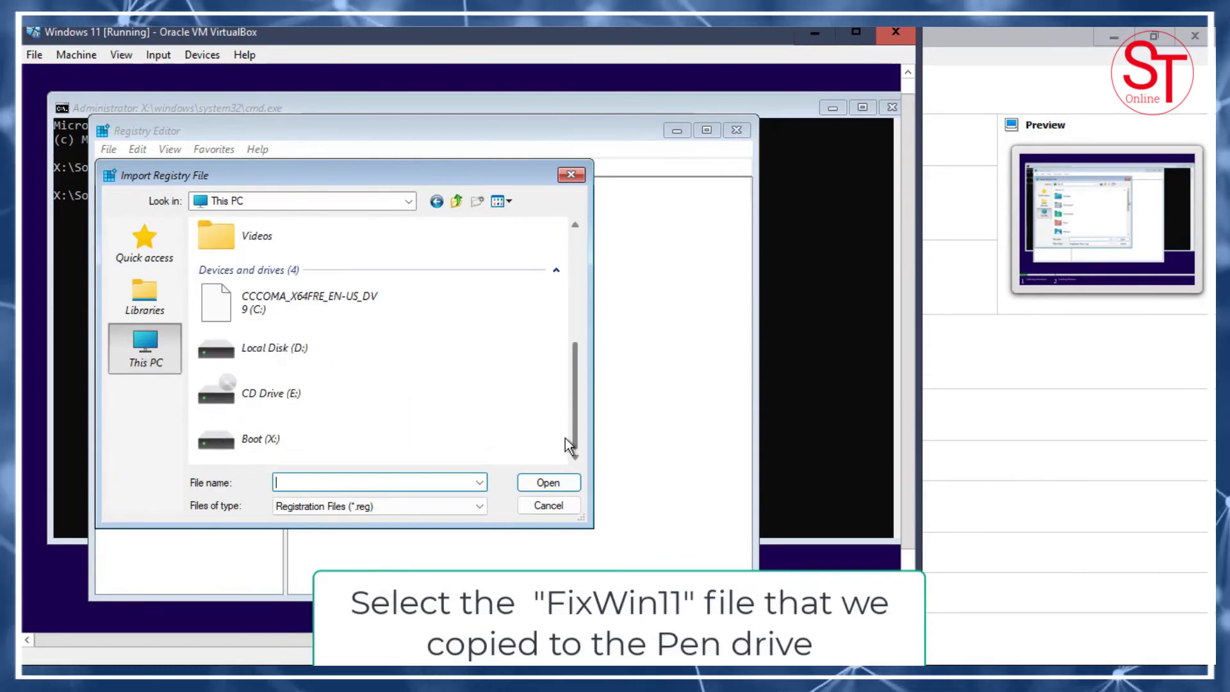
left_click(325, 301)
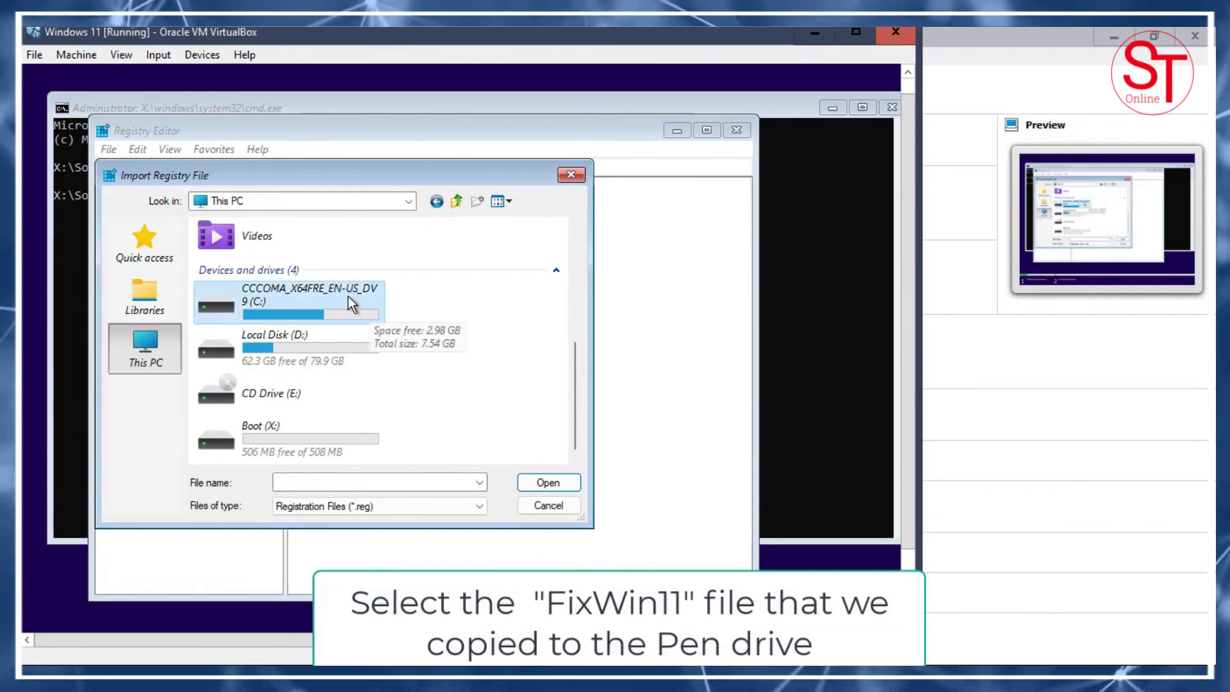
double_click(348, 296)
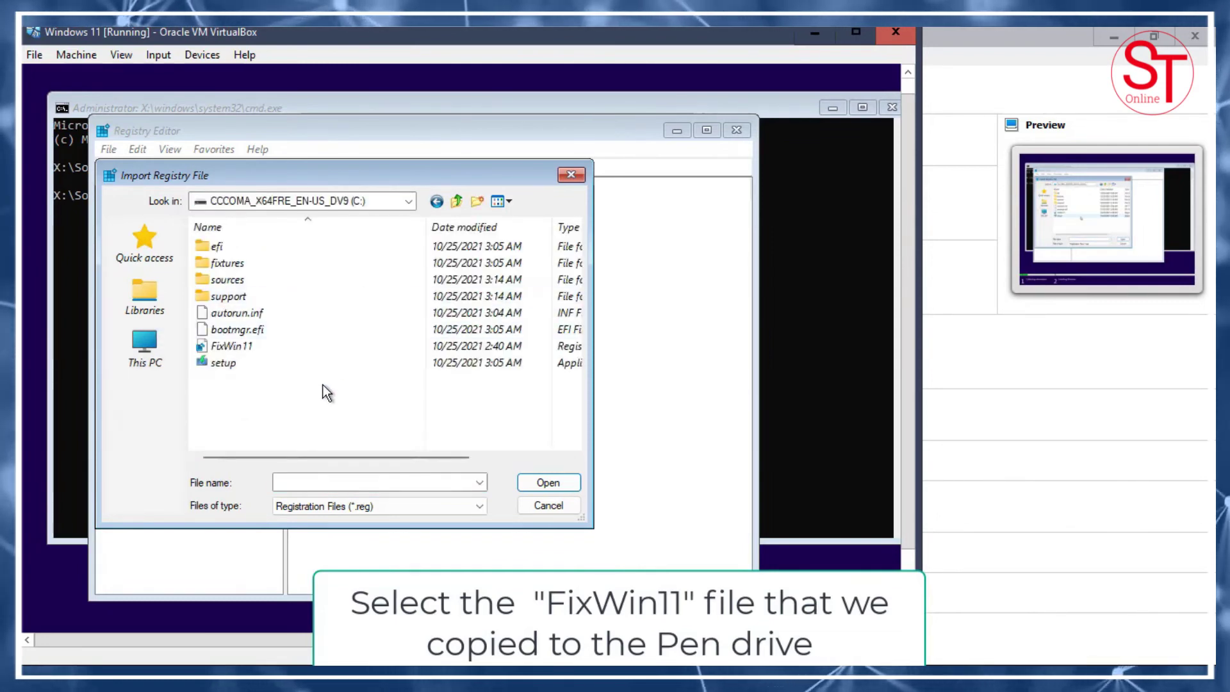
left_click(237, 347)
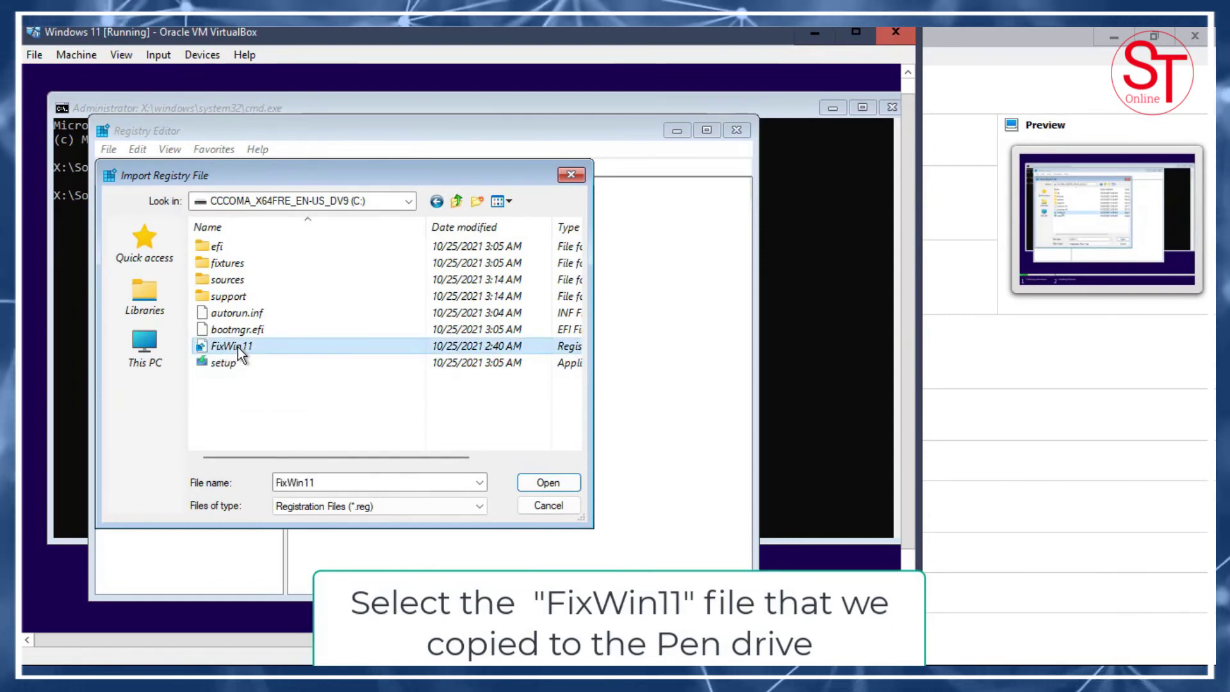
left_click(548, 484)
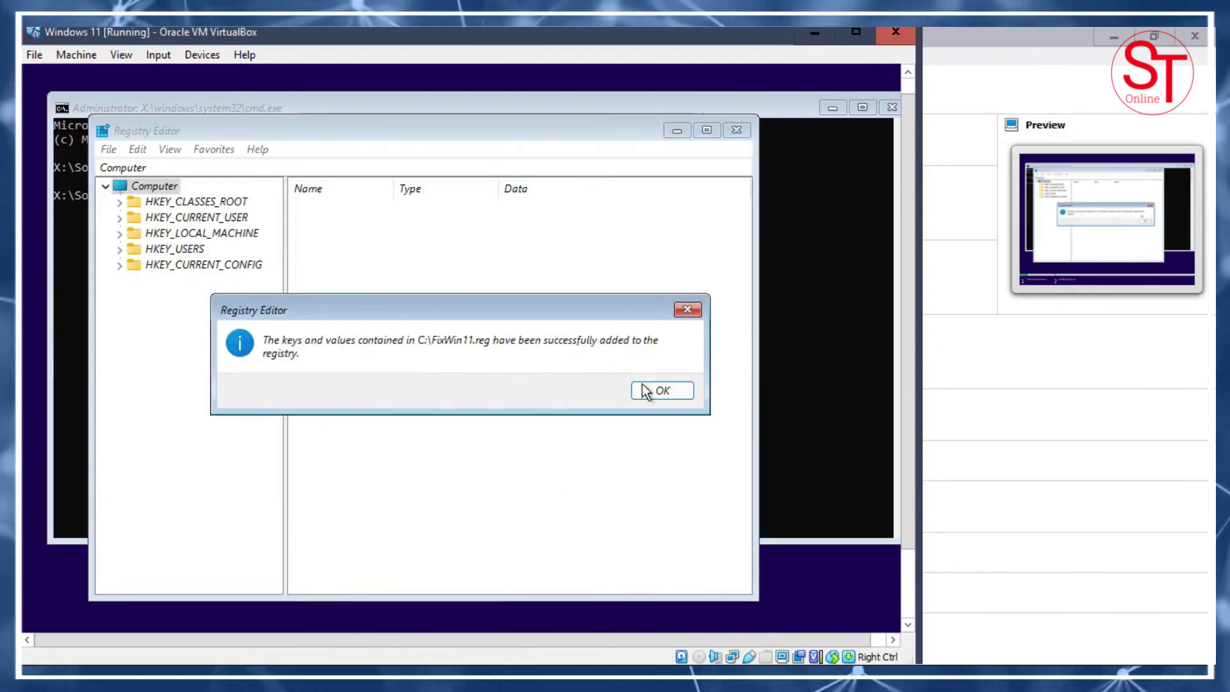
left_click(662, 391)
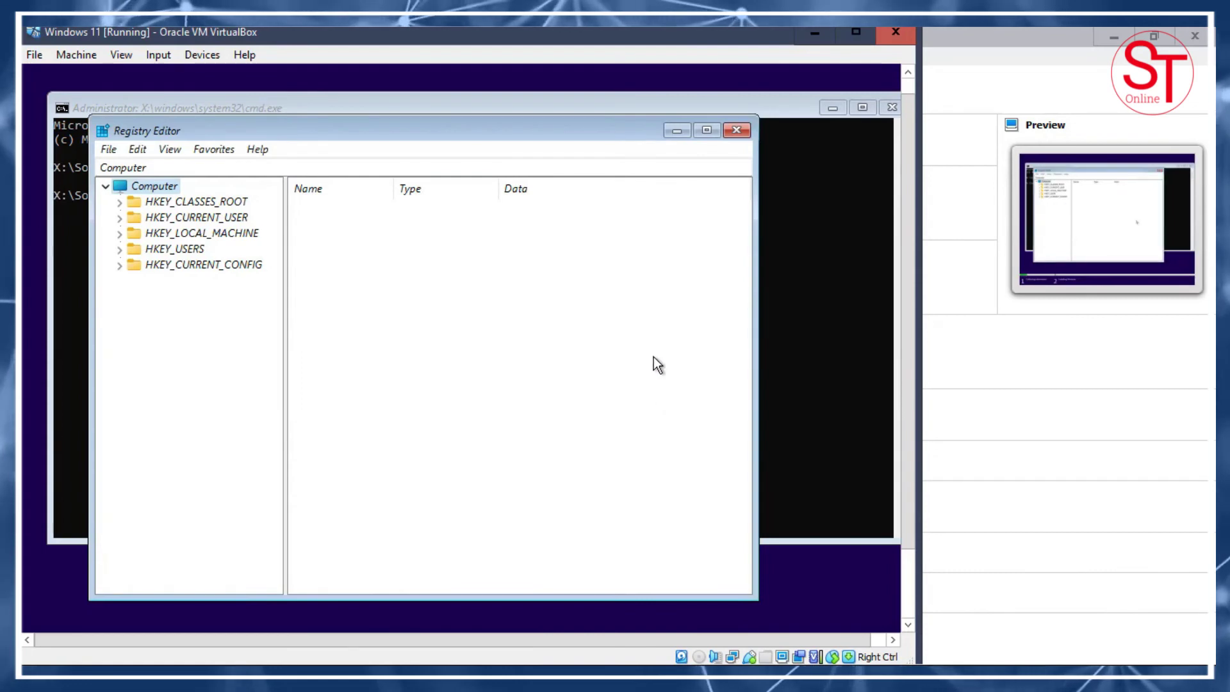
Close the Registry Editor and end the command prompt session with exit.
left_click(736, 130)
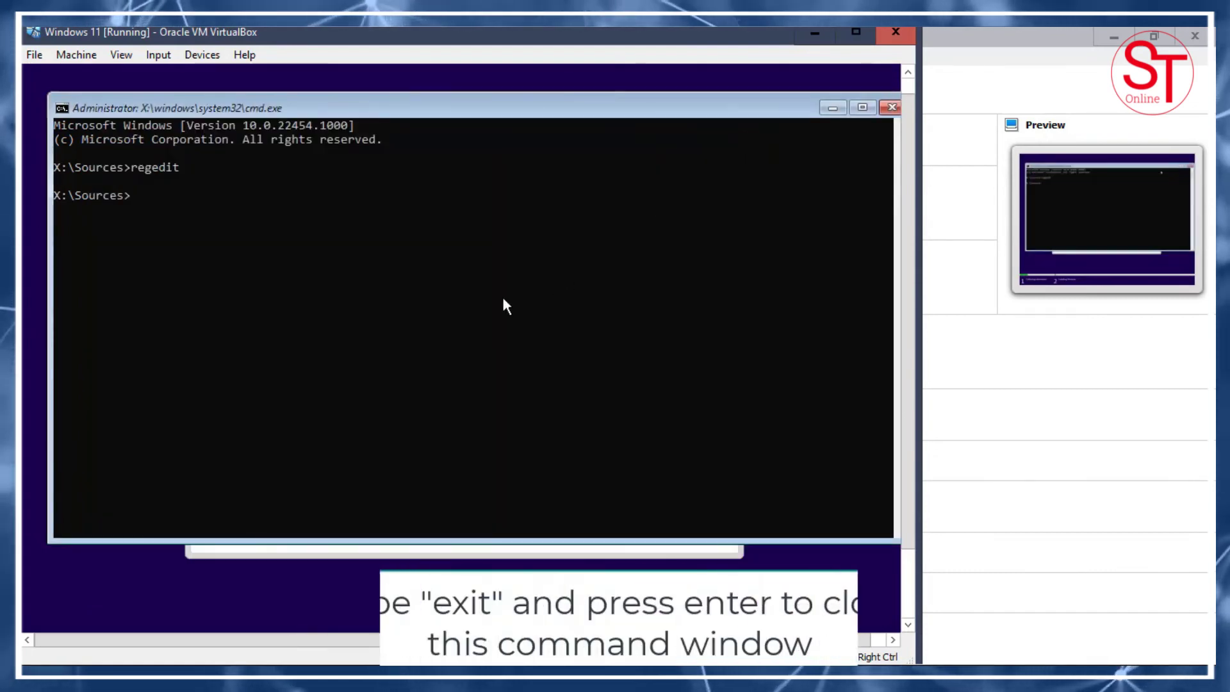
type("exit")
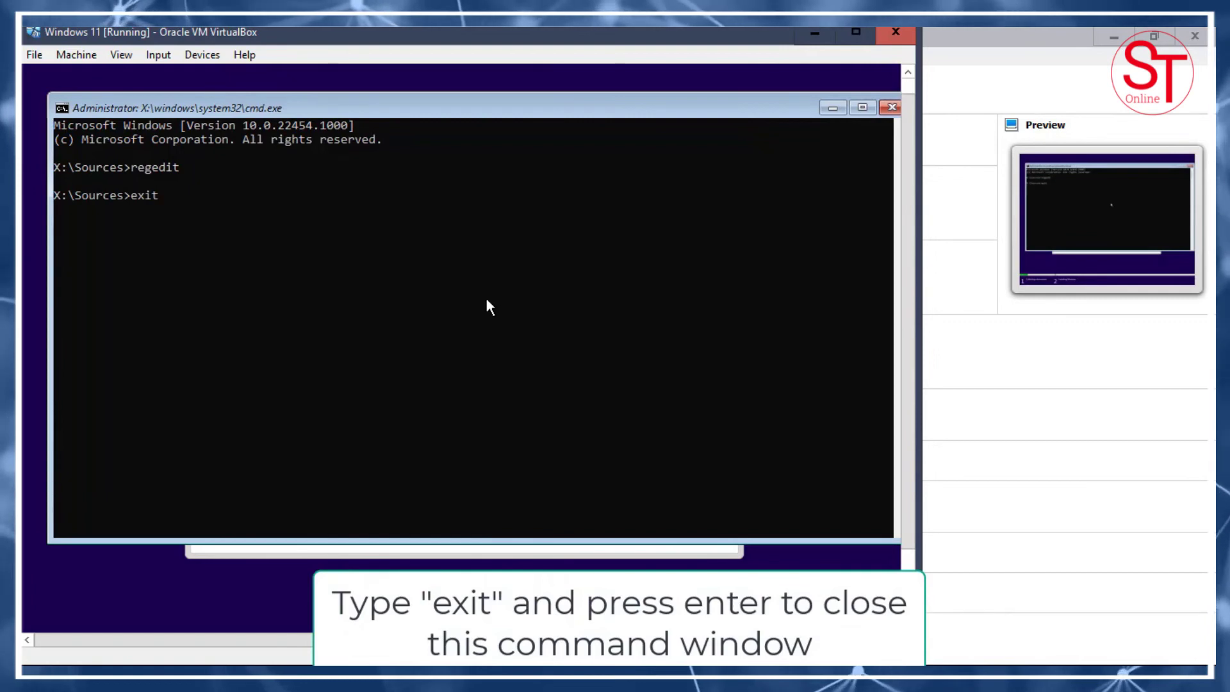
key("Return")
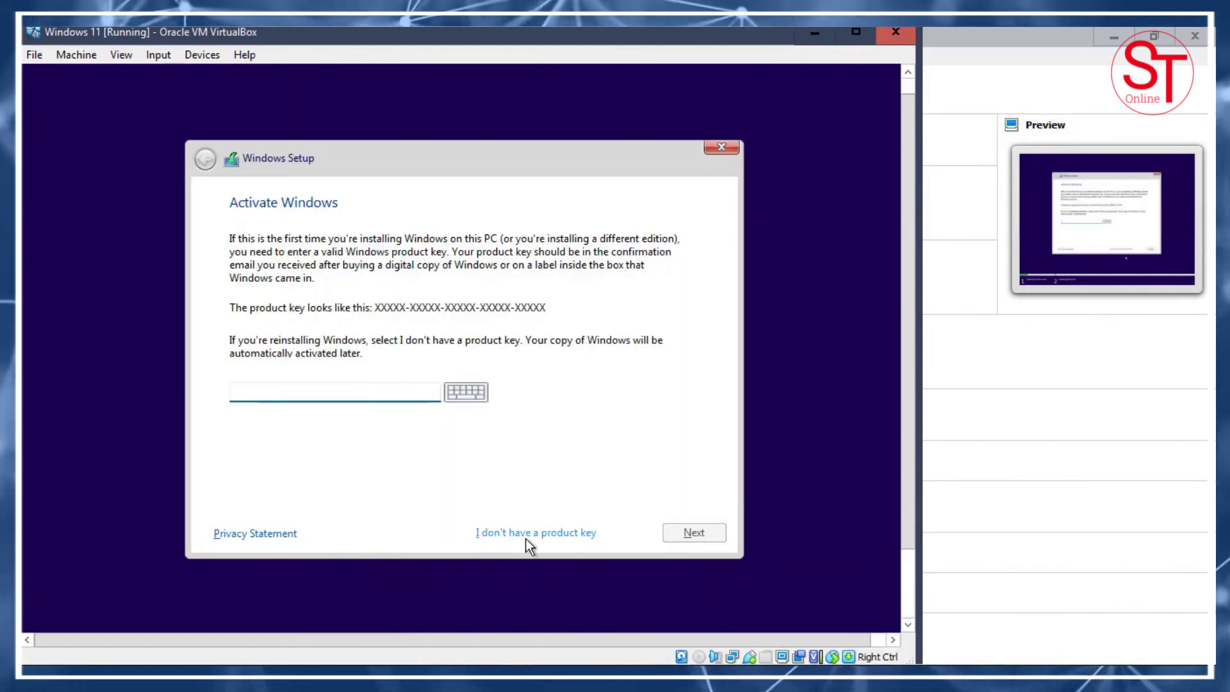
Continue without a product key, accepting the license terms, and choose a custom installation on the Drive 1 unallocated space.
left_click(531, 532)
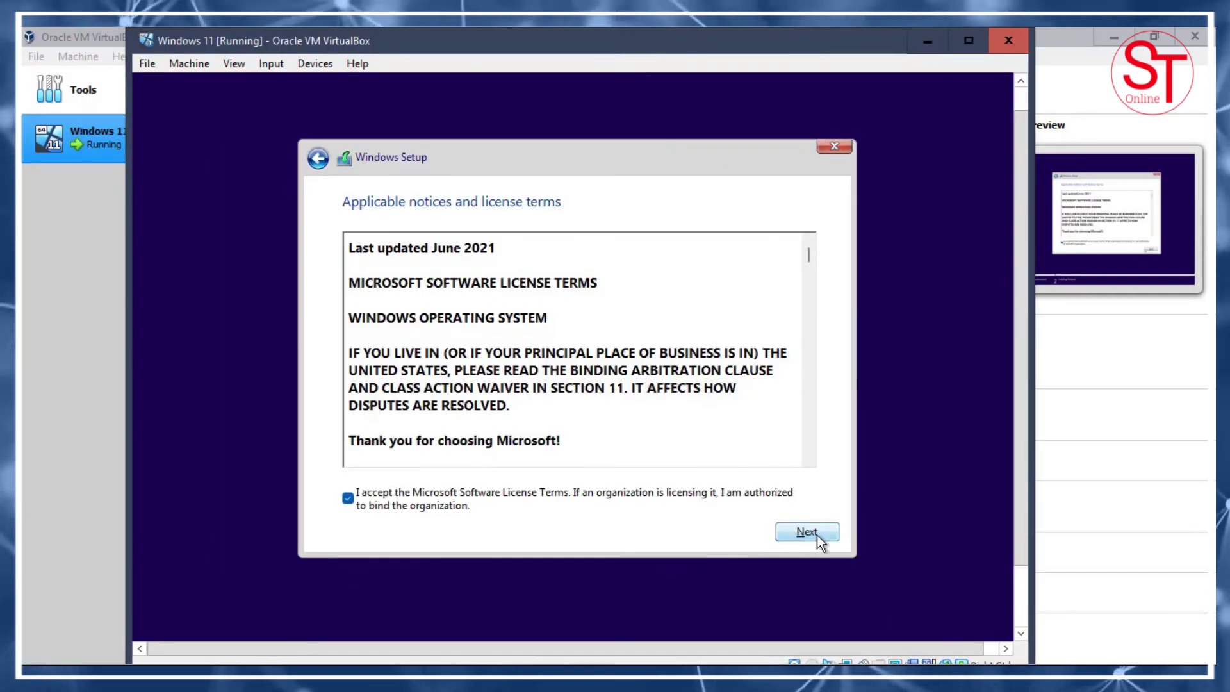
left_click(818, 536)
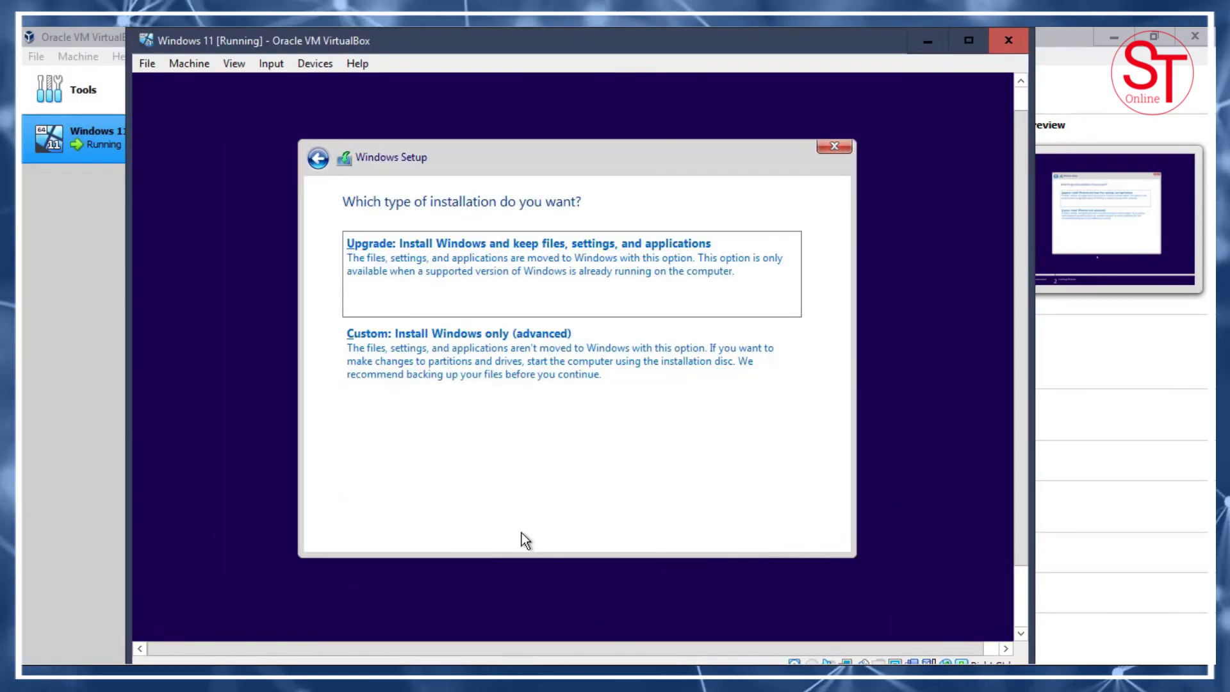
left_click(472, 377)
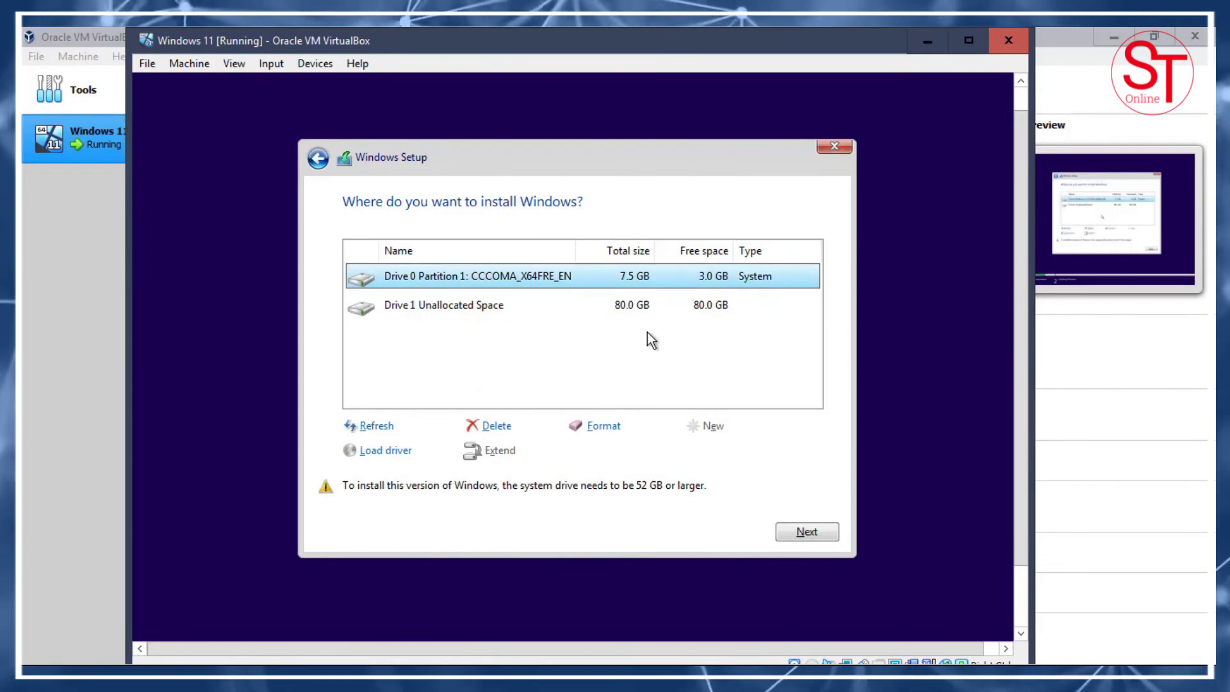
left_click(520, 316)
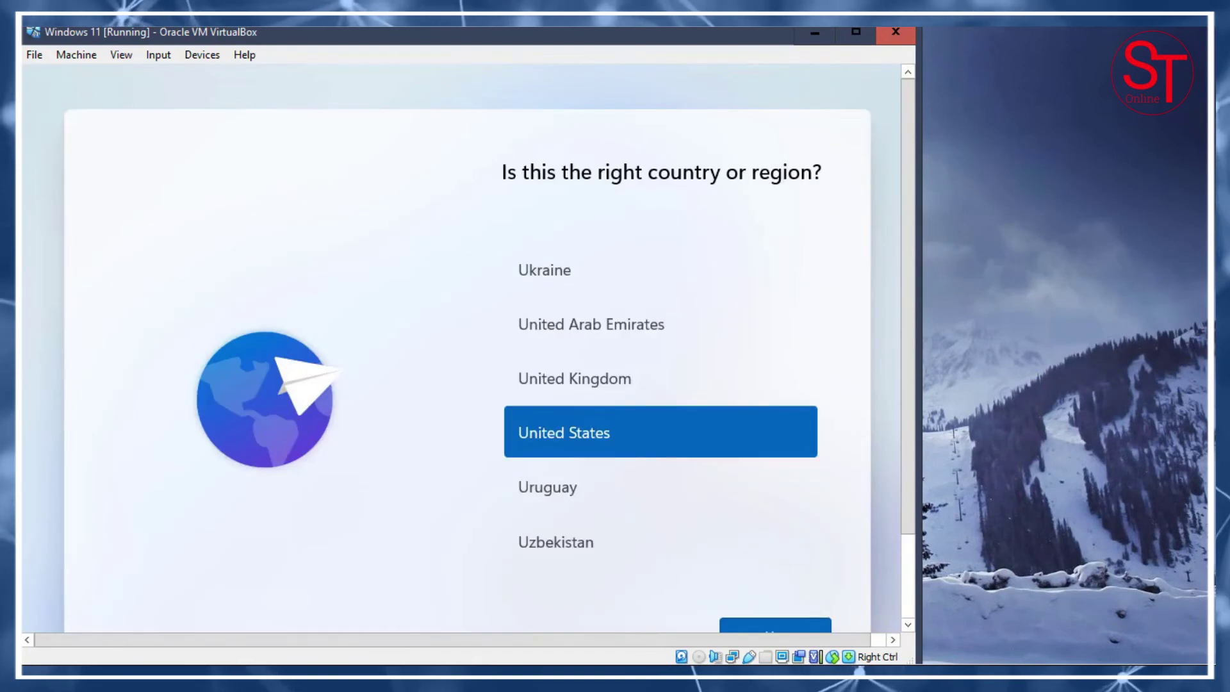
Confirm United States as the country or region and continue the initial Windows 11 setup.
left_click(775, 625)
left_click(790, 576)
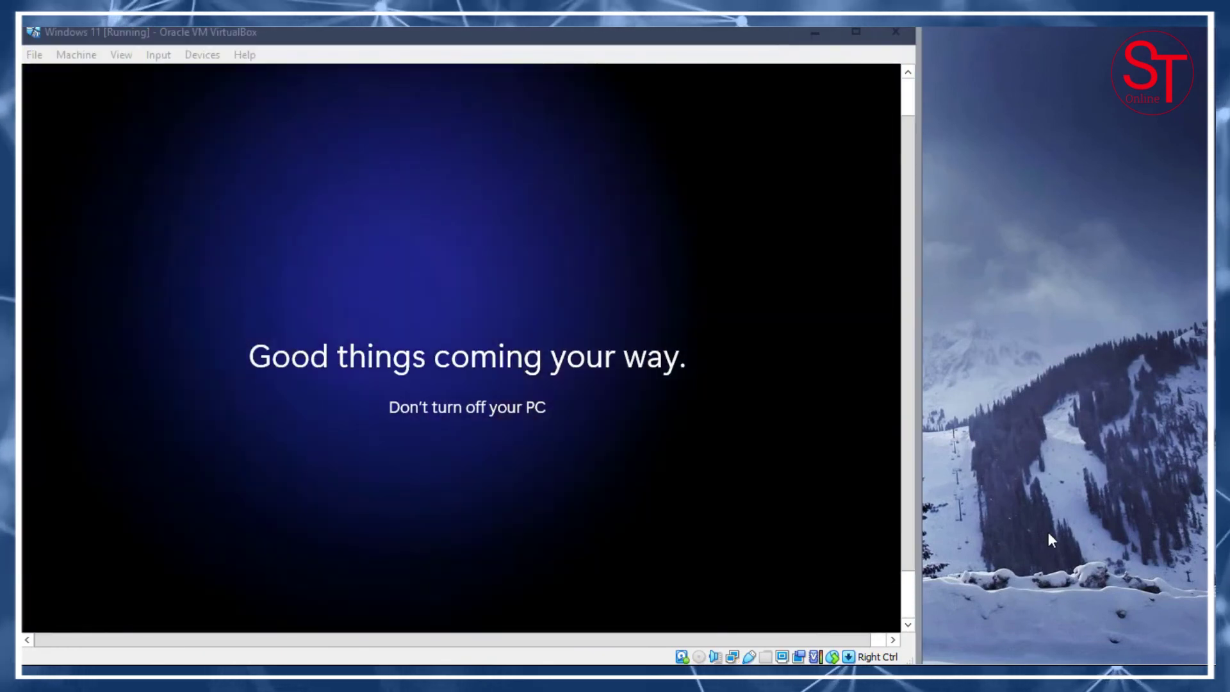
Open This PC in the virtual machine's File Explorer and check the storage space of Local Disk (C:).
left_click_drag(407, 39, 563, 59)
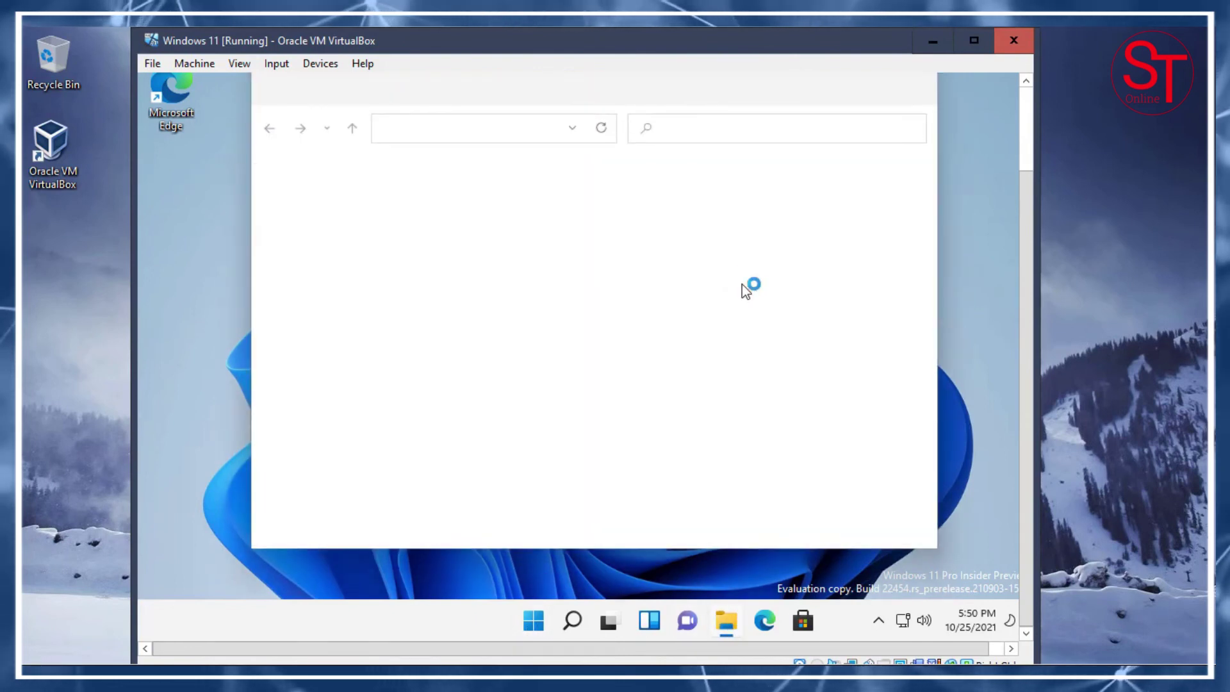
scroll(1030, 293, "up", 1)
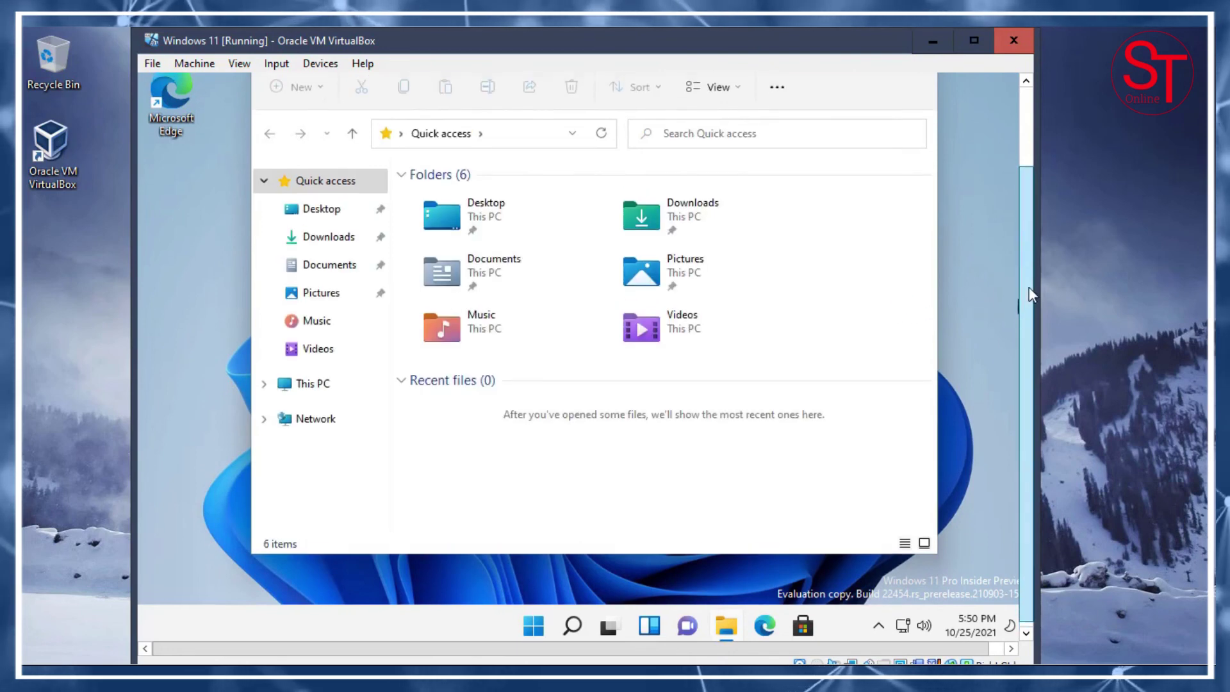
left_click_drag(1030, 294, 1031, 232)
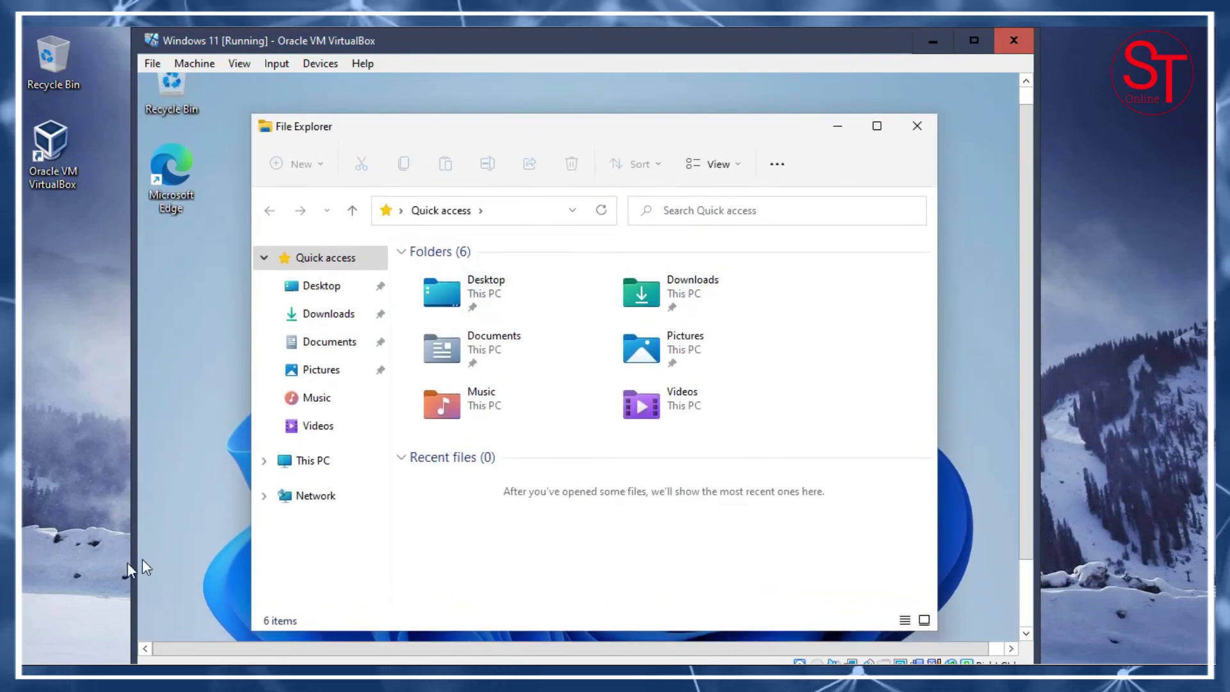
left_click(308, 463)
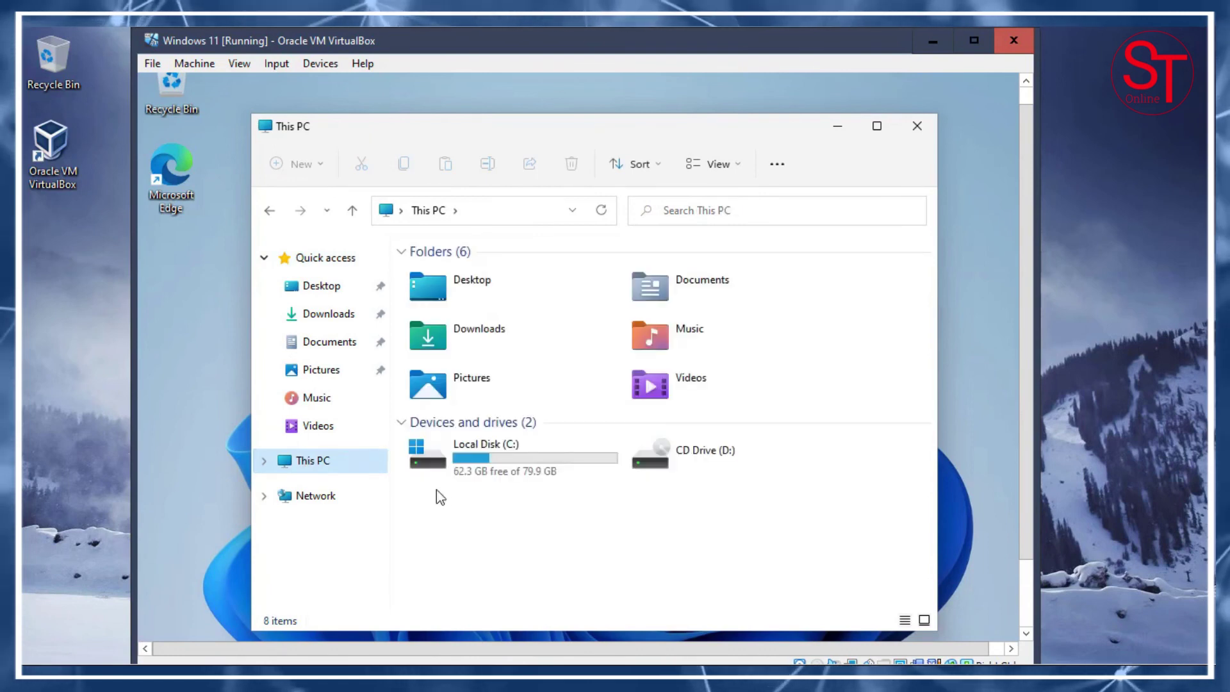
mouse_move(496, 471)
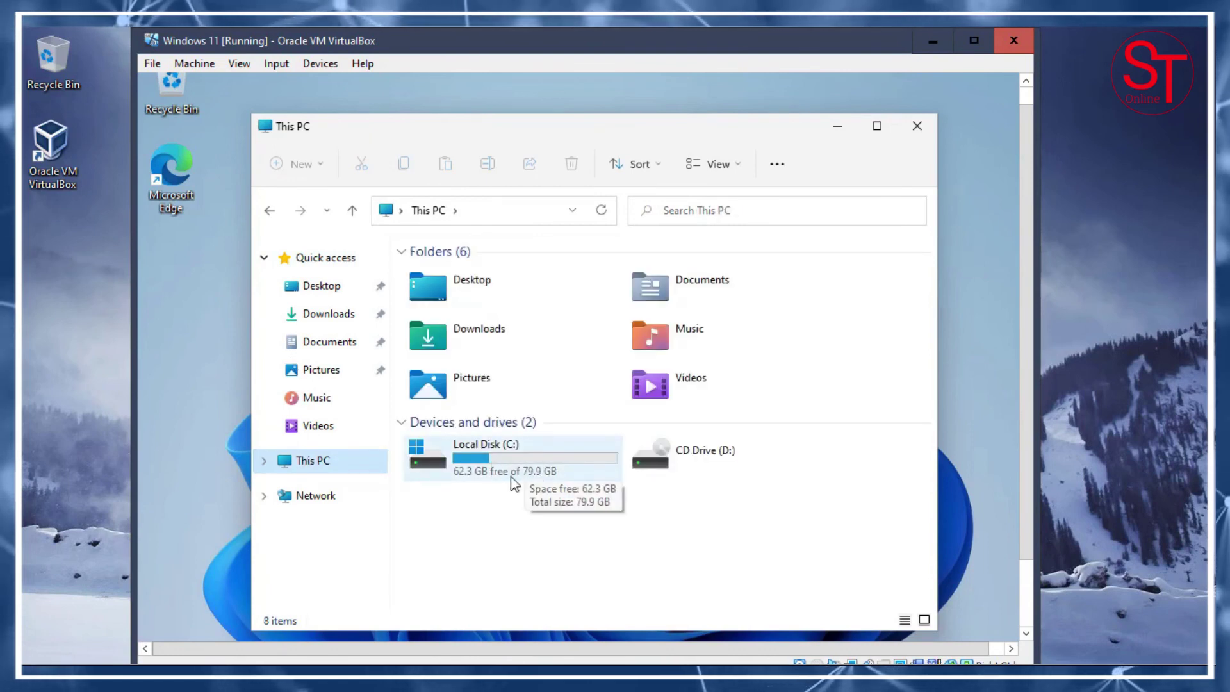